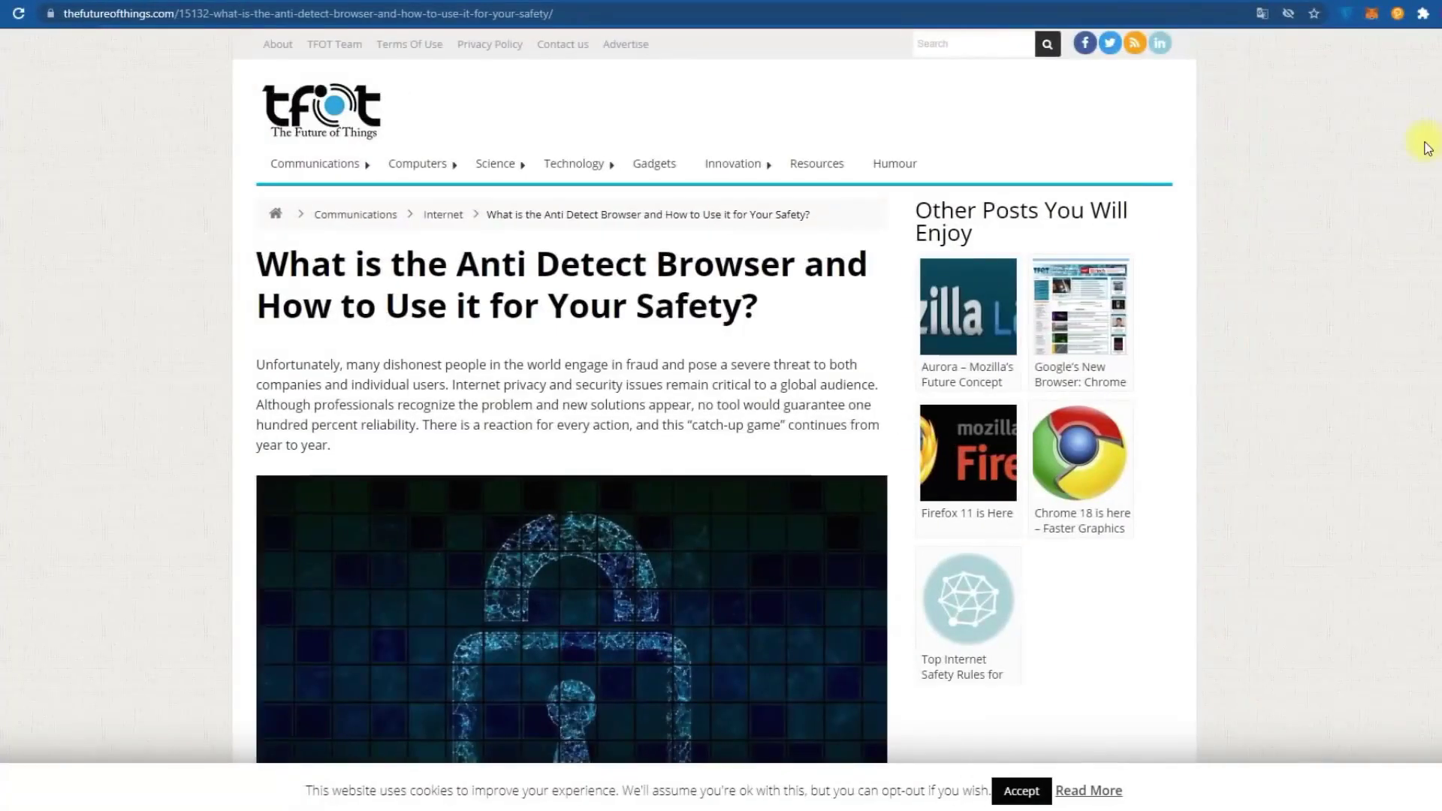
# Read the AdsPower articles on the Language and Resolution fingerprints.
pyautogui.scroll(-2, 1426, 142)
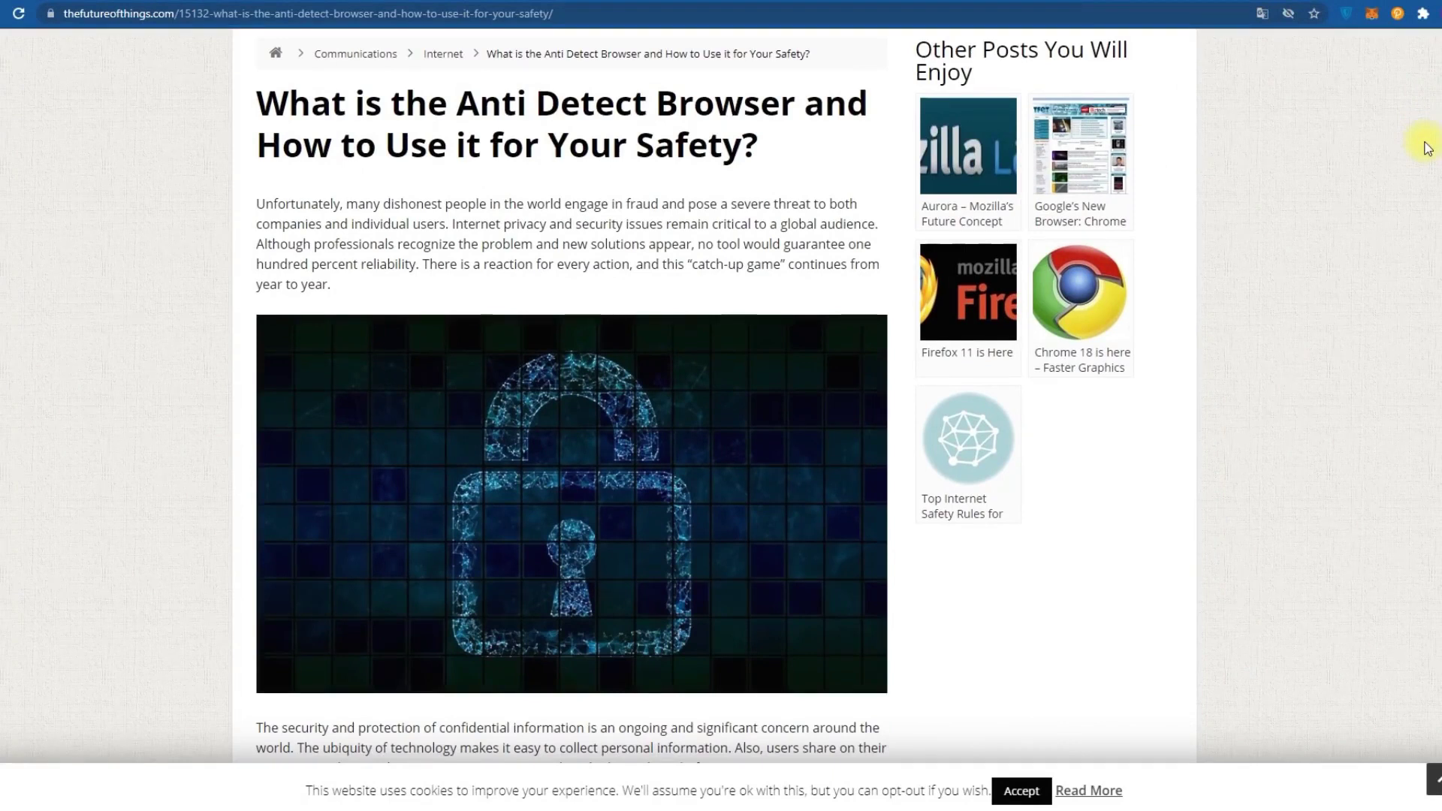
pyautogui.scroll(-15, 1427, 146)
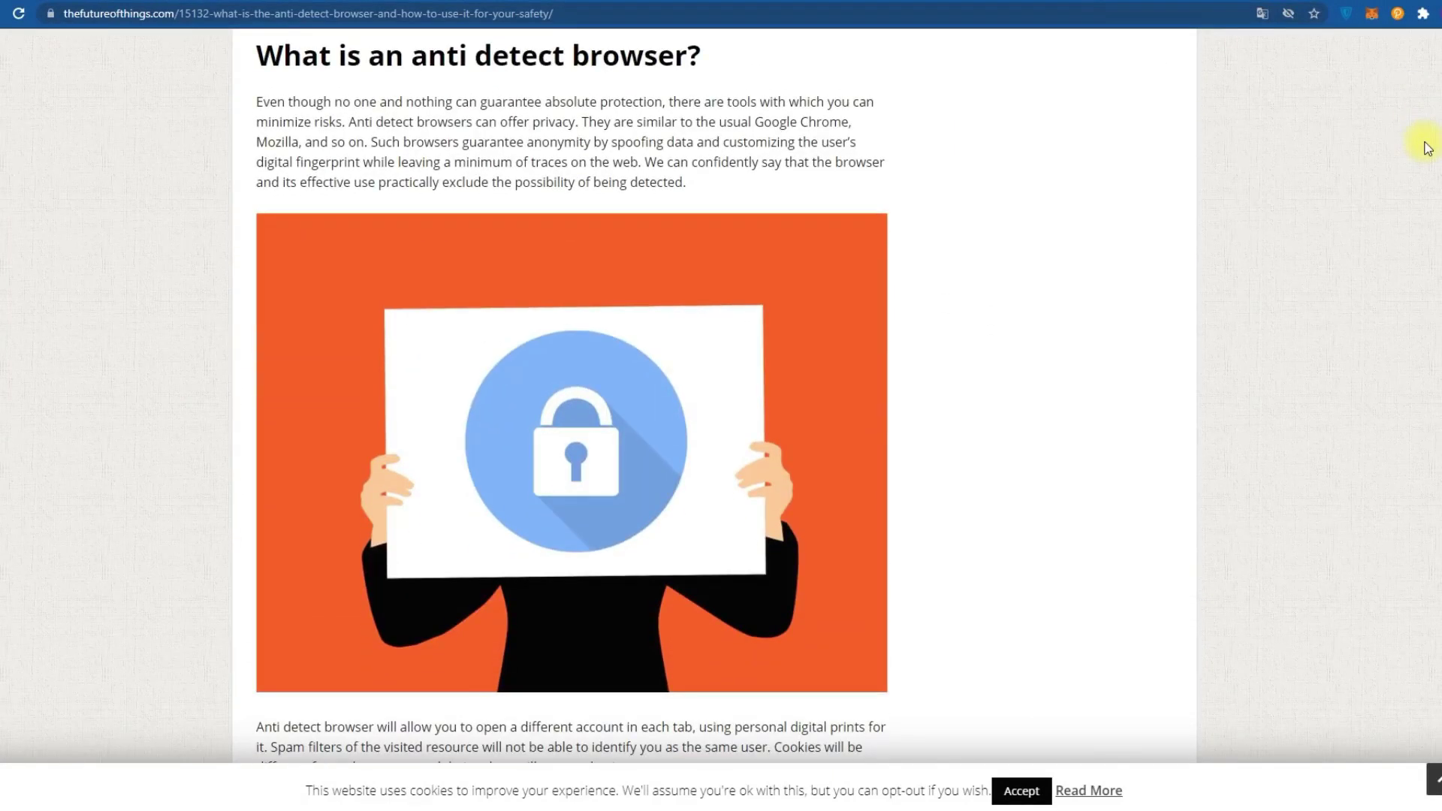
pyautogui.scroll(-12, 1427, 146)
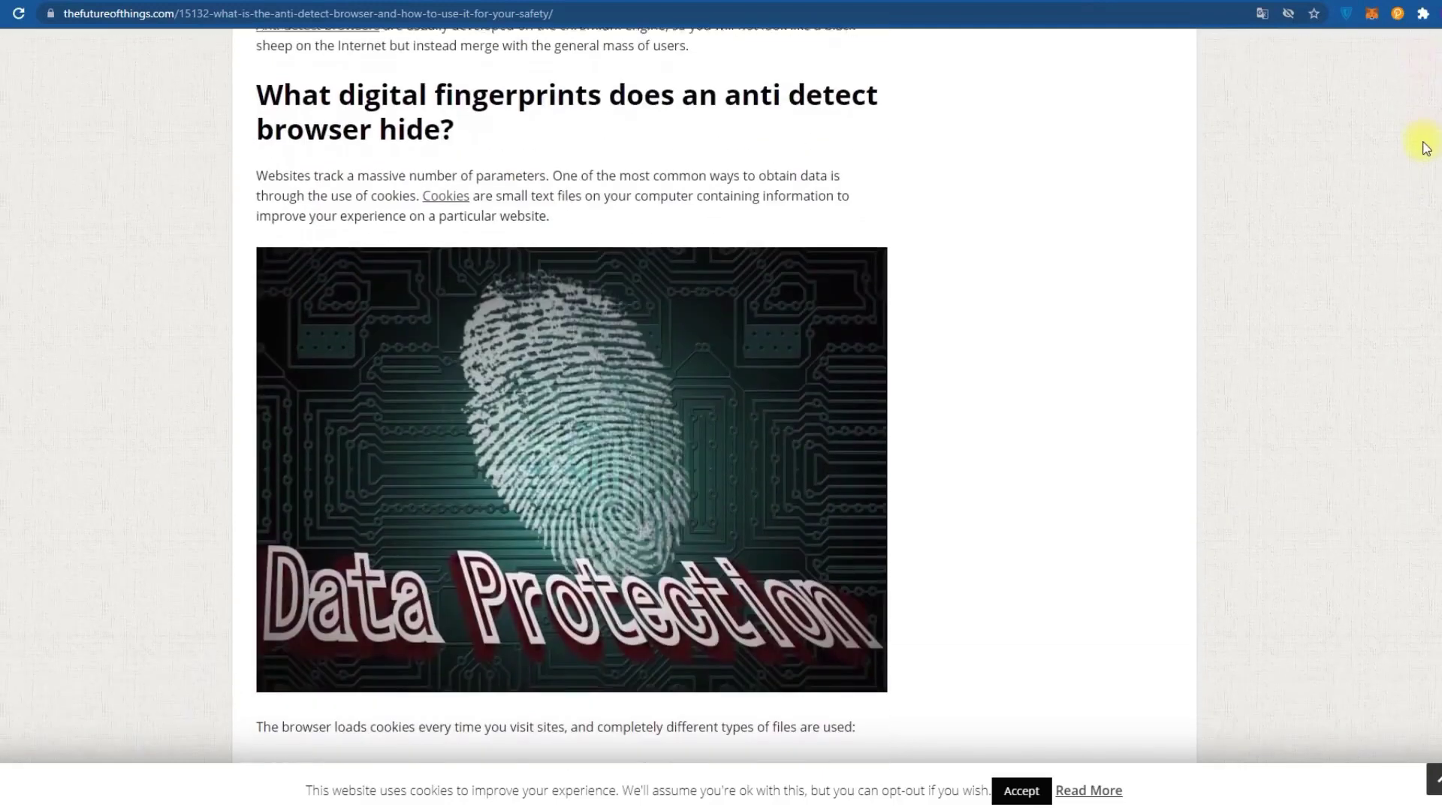
pyautogui.scroll(-1, 1425, 147)
pyautogui.scroll(1, 1424, 147)
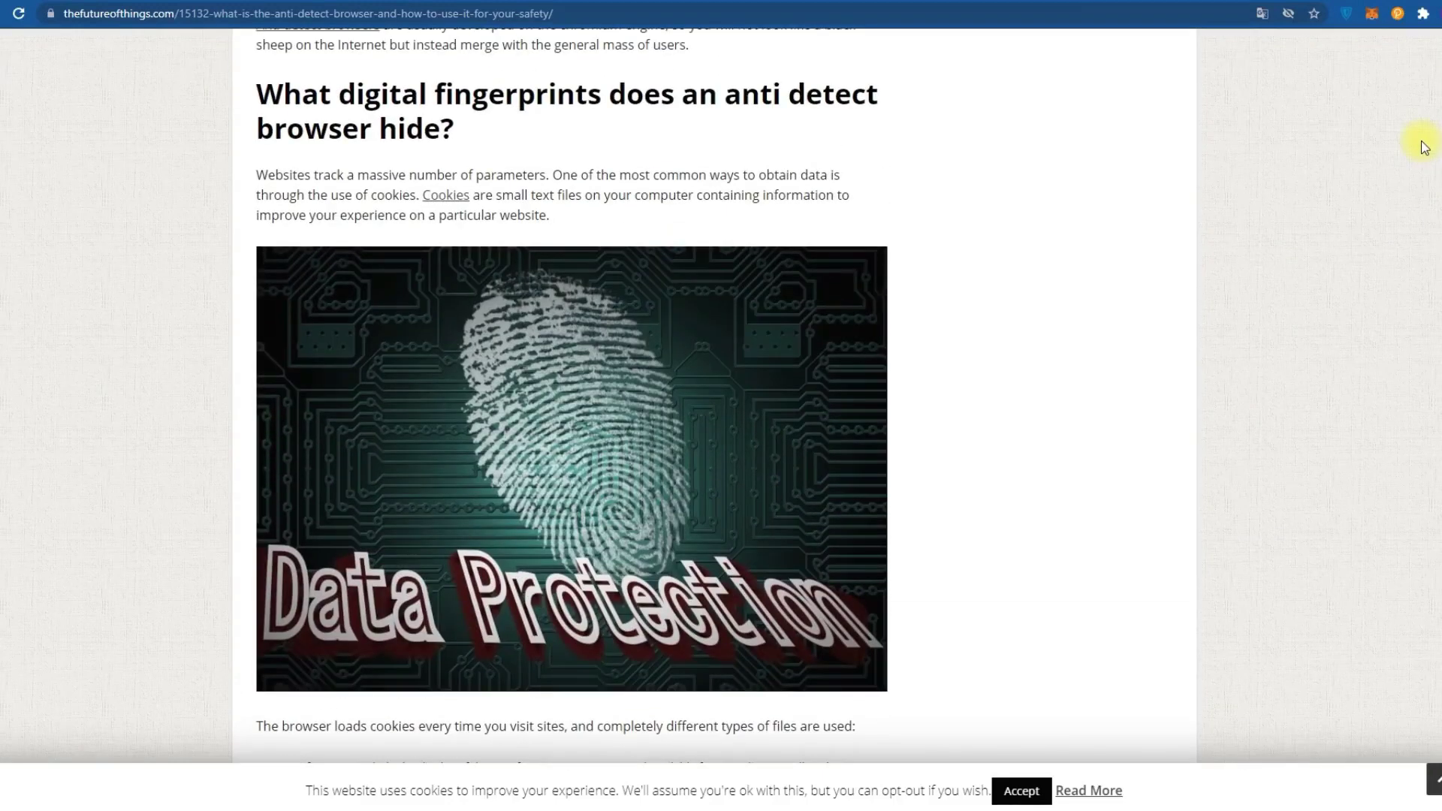
pyautogui.scroll(-7, 1426, 147)
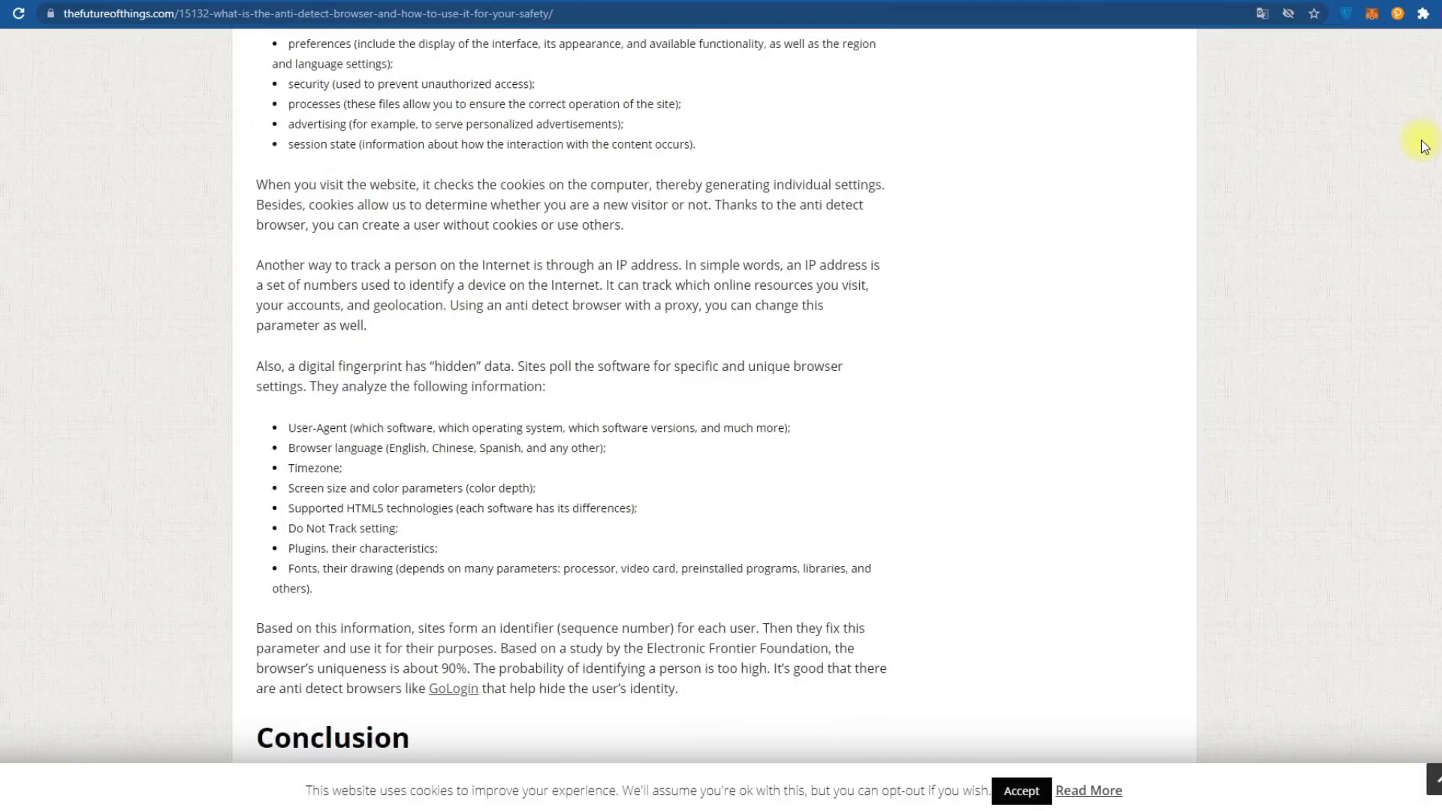
pyautogui.scroll(7, 1425, 146)
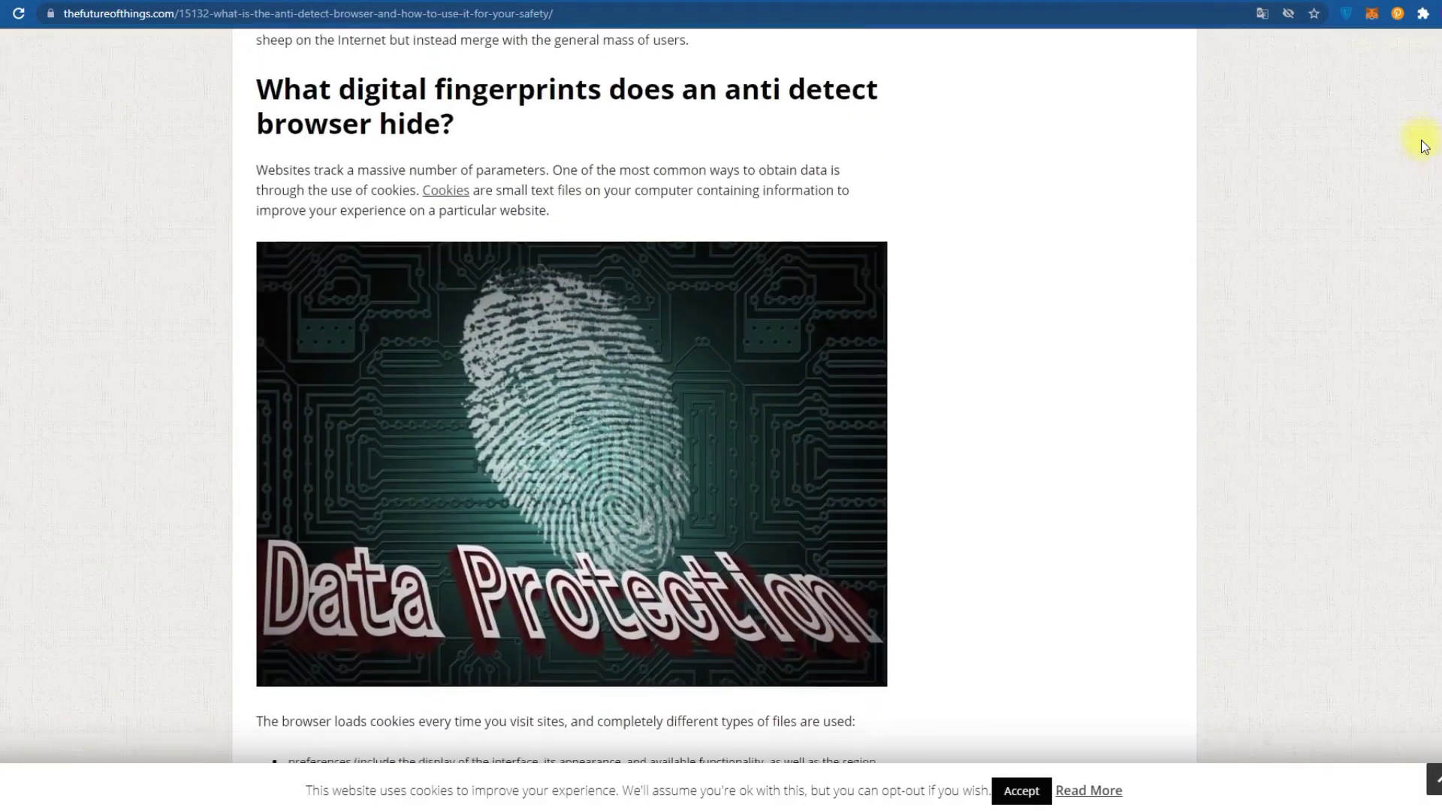
pyautogui.scroll(-3, 1425, 146)
pyautogui.scroll(12, 1424, 146)
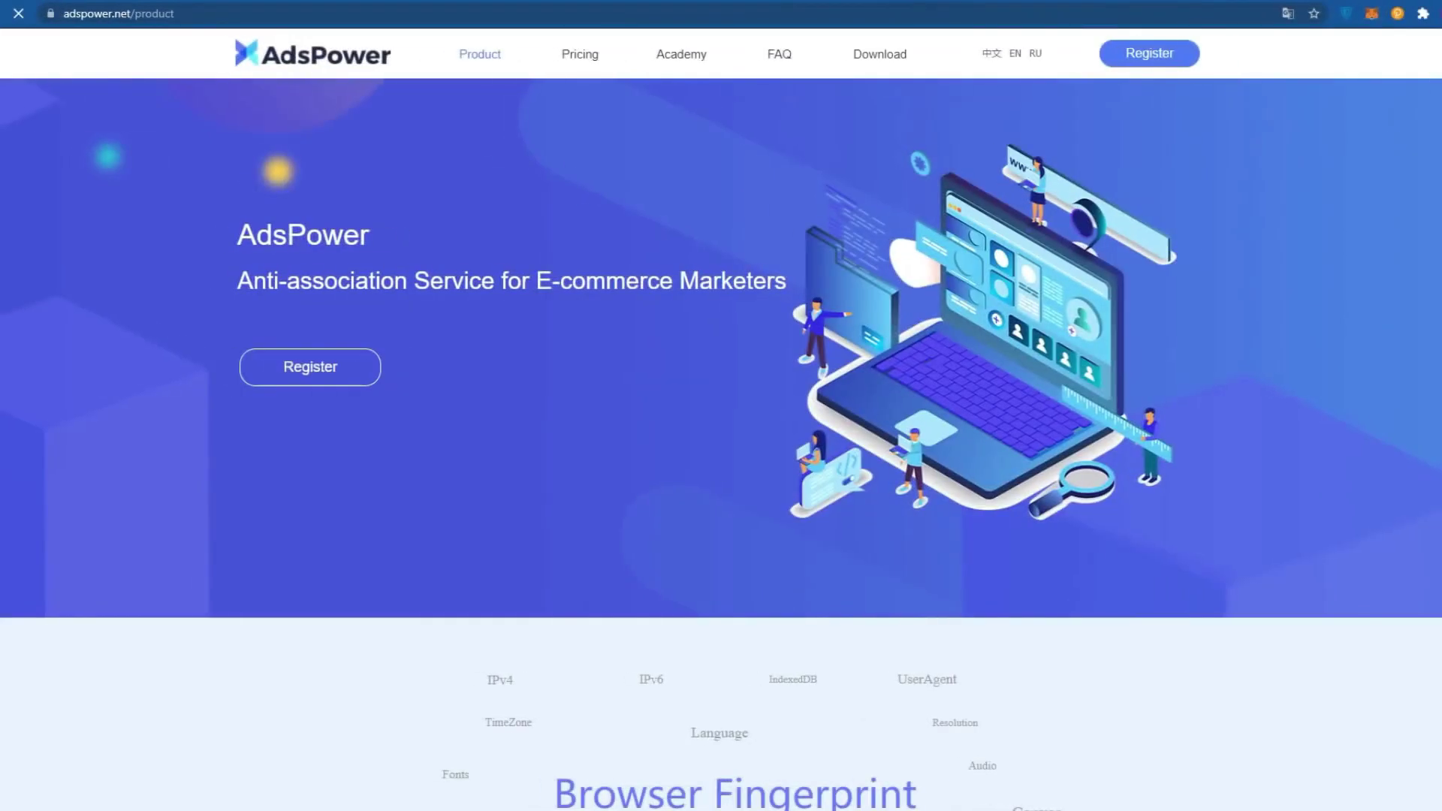
pyautogui.scroll(-1, 721, 443)
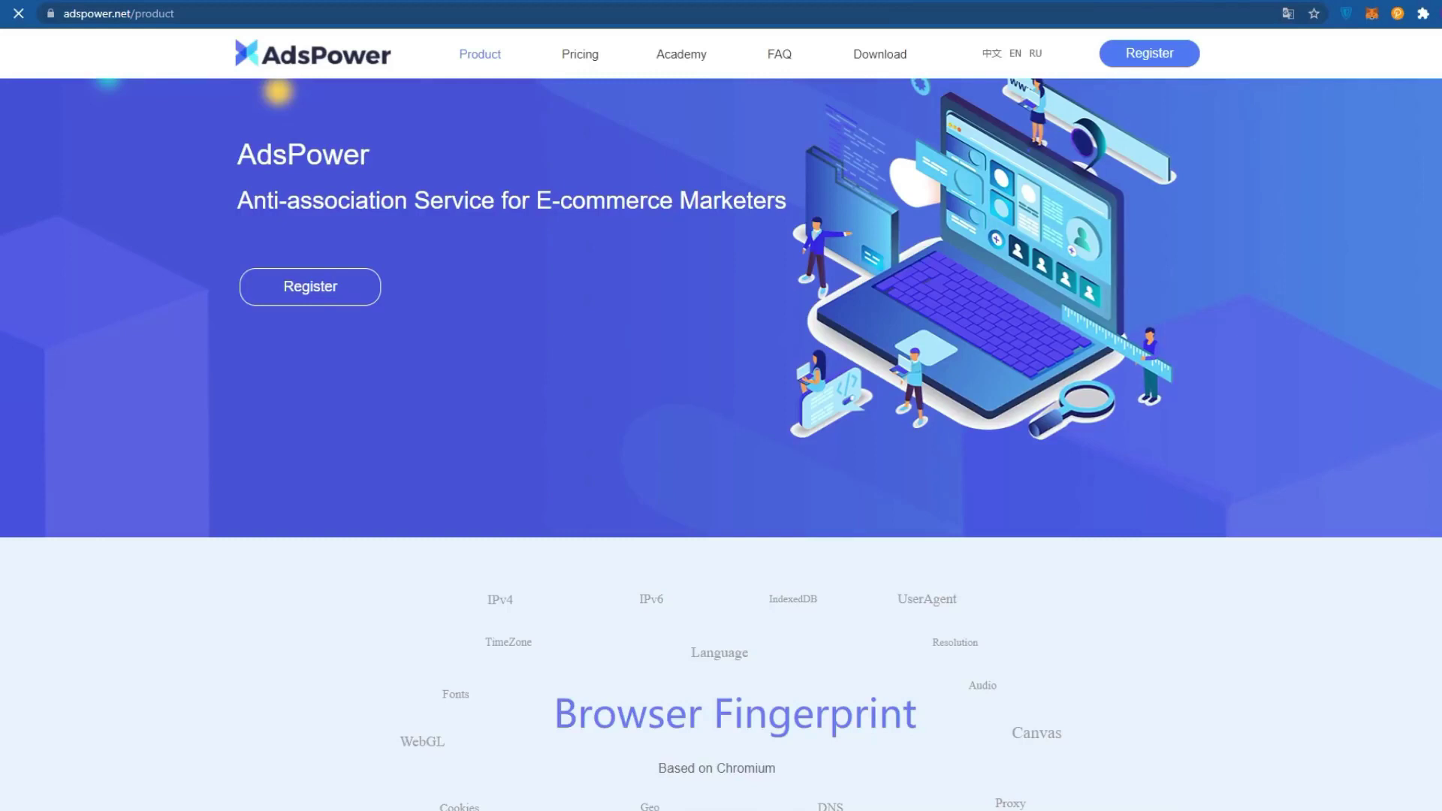
pyautogui.scroll(-12, 721, 443)
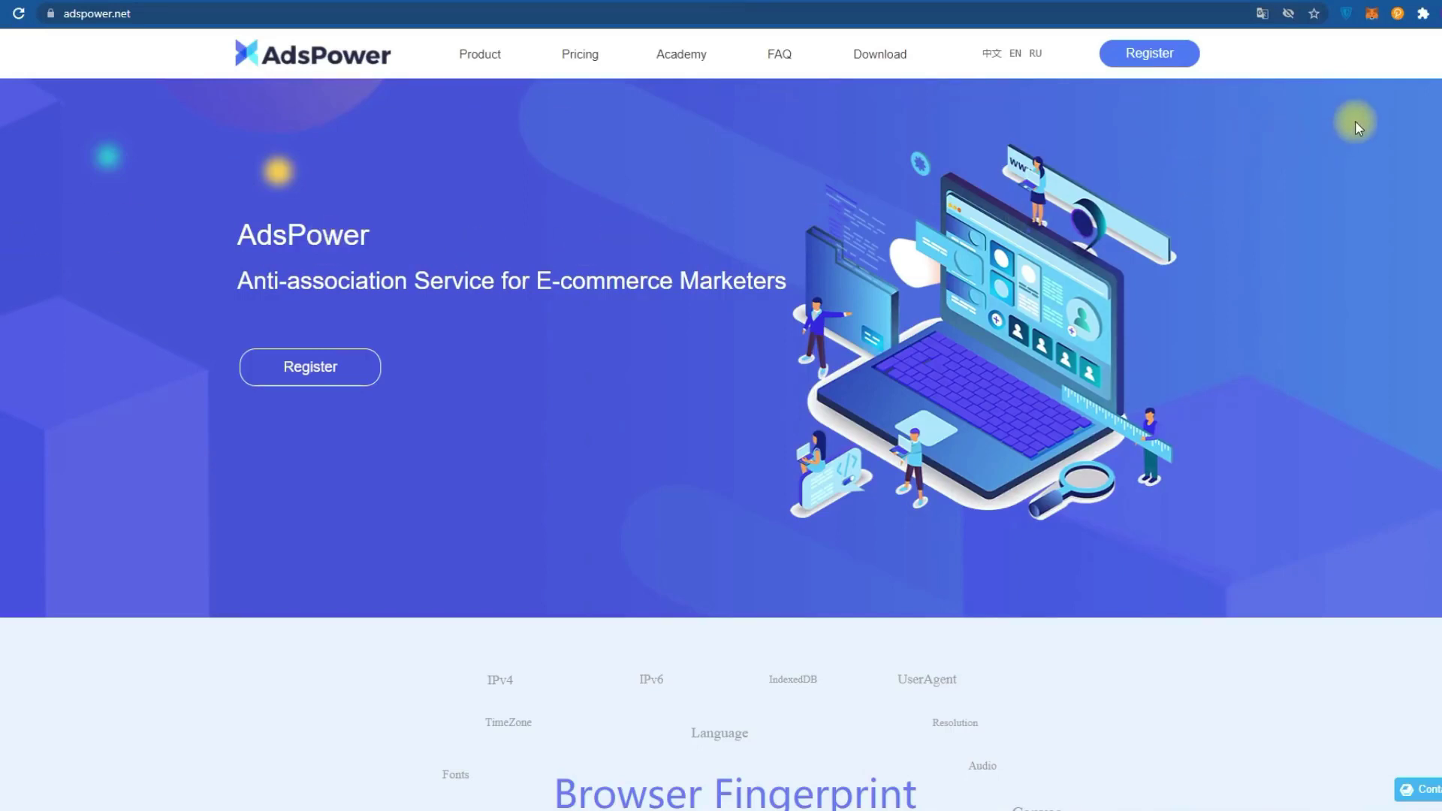
pyautogui.scroll(-2, 1355, 122)
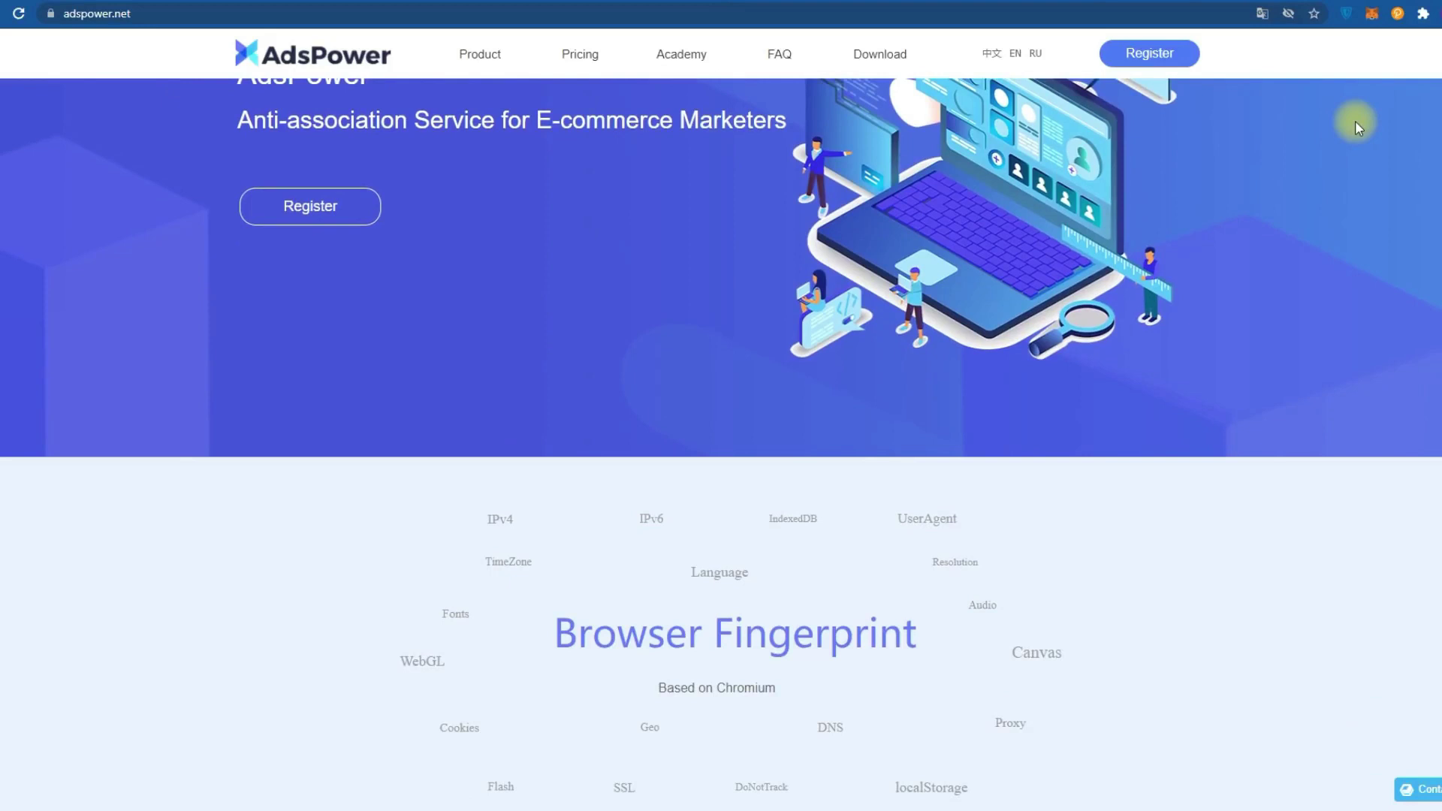
pyautogui.scroll(-2, 1355, 121)
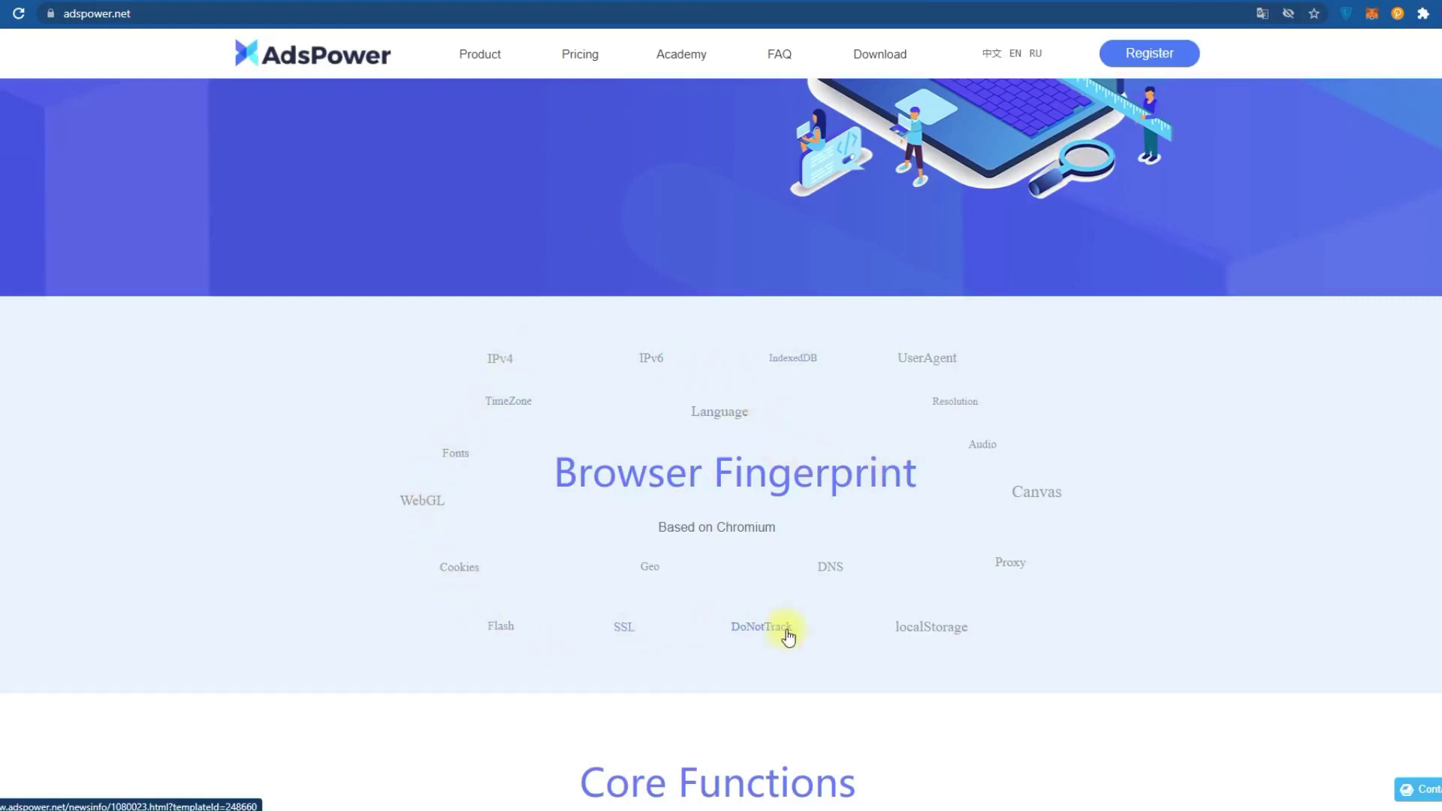
pyautogui.click(722, 411)
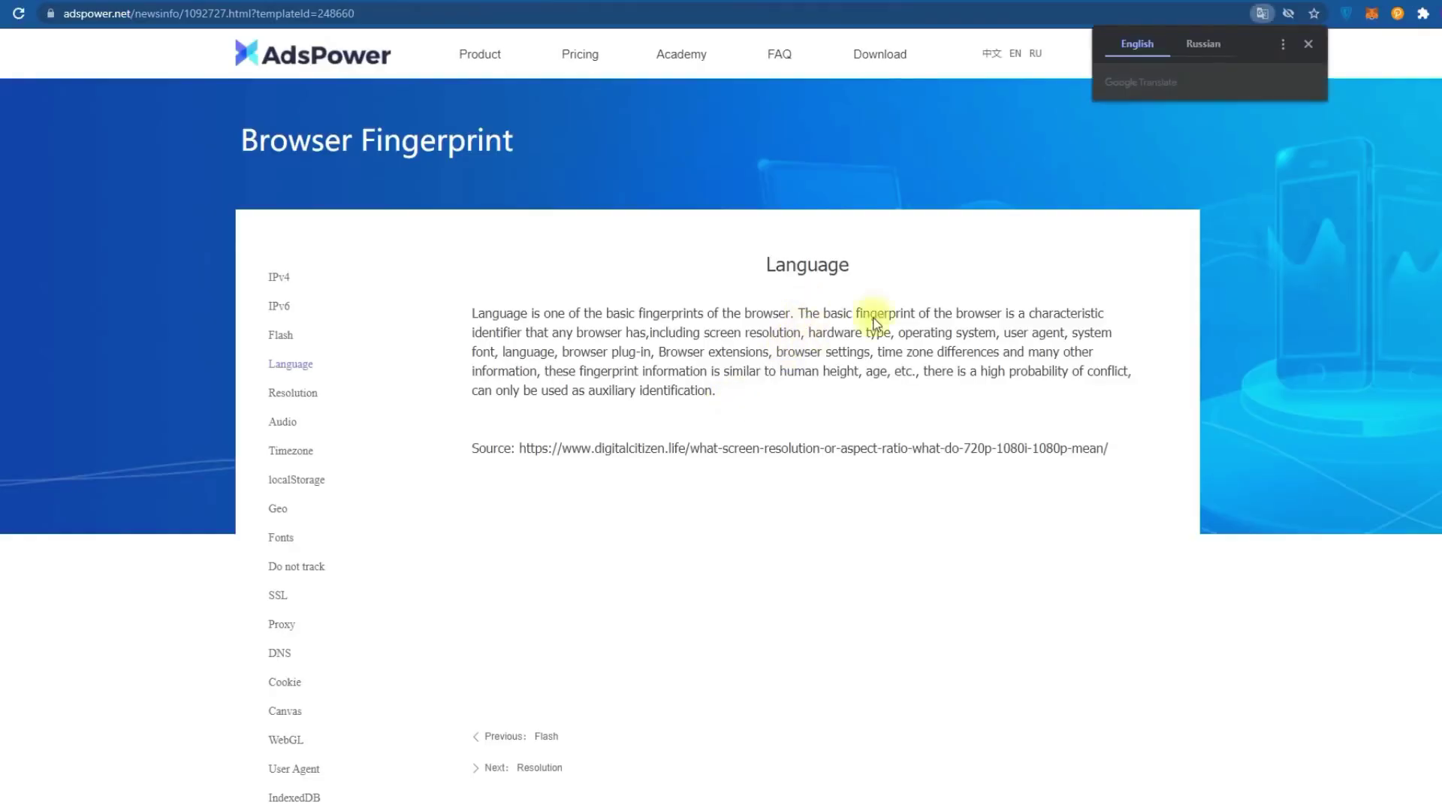
pyautogui.click(1308, 46)
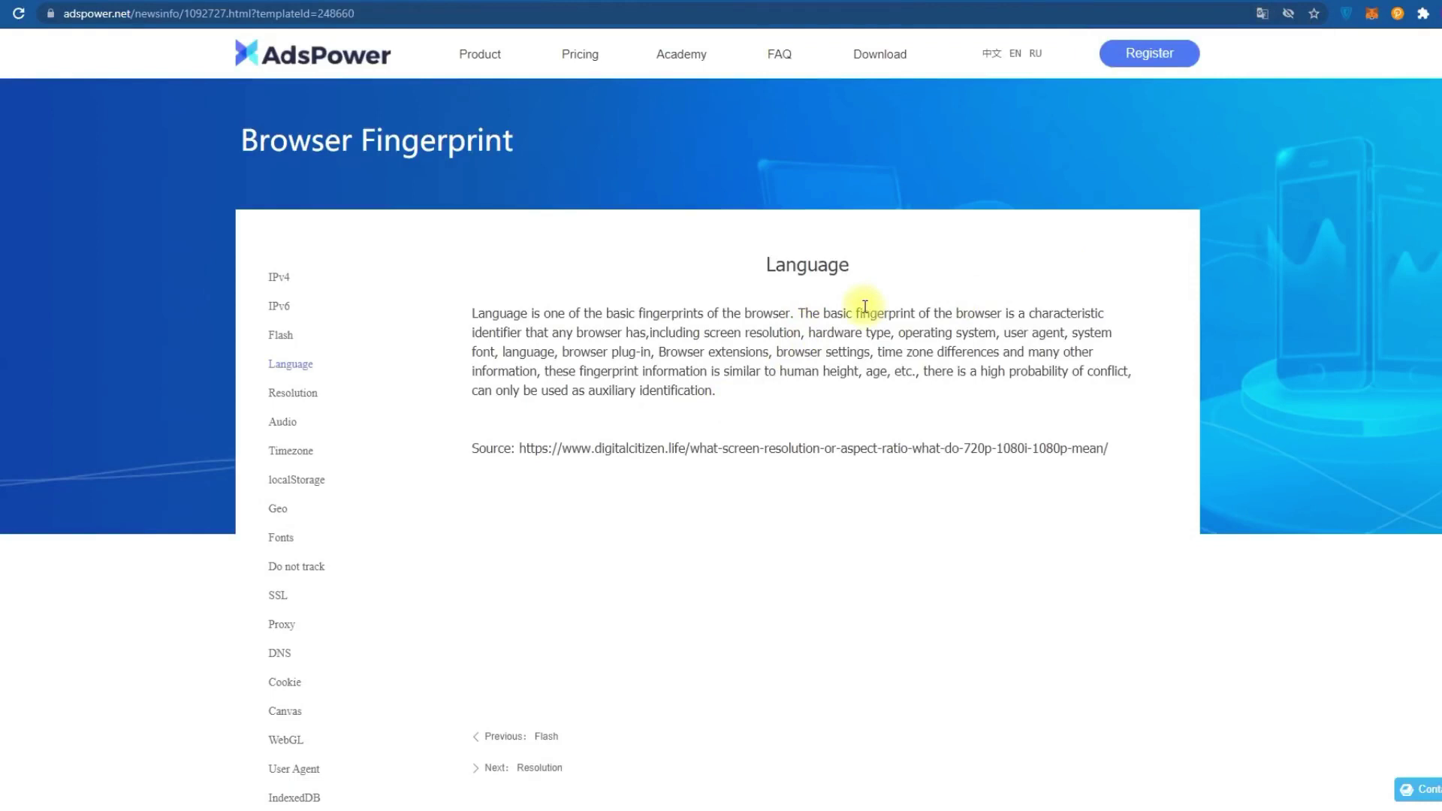
pyautogui.scroll(-1, 865, 306)
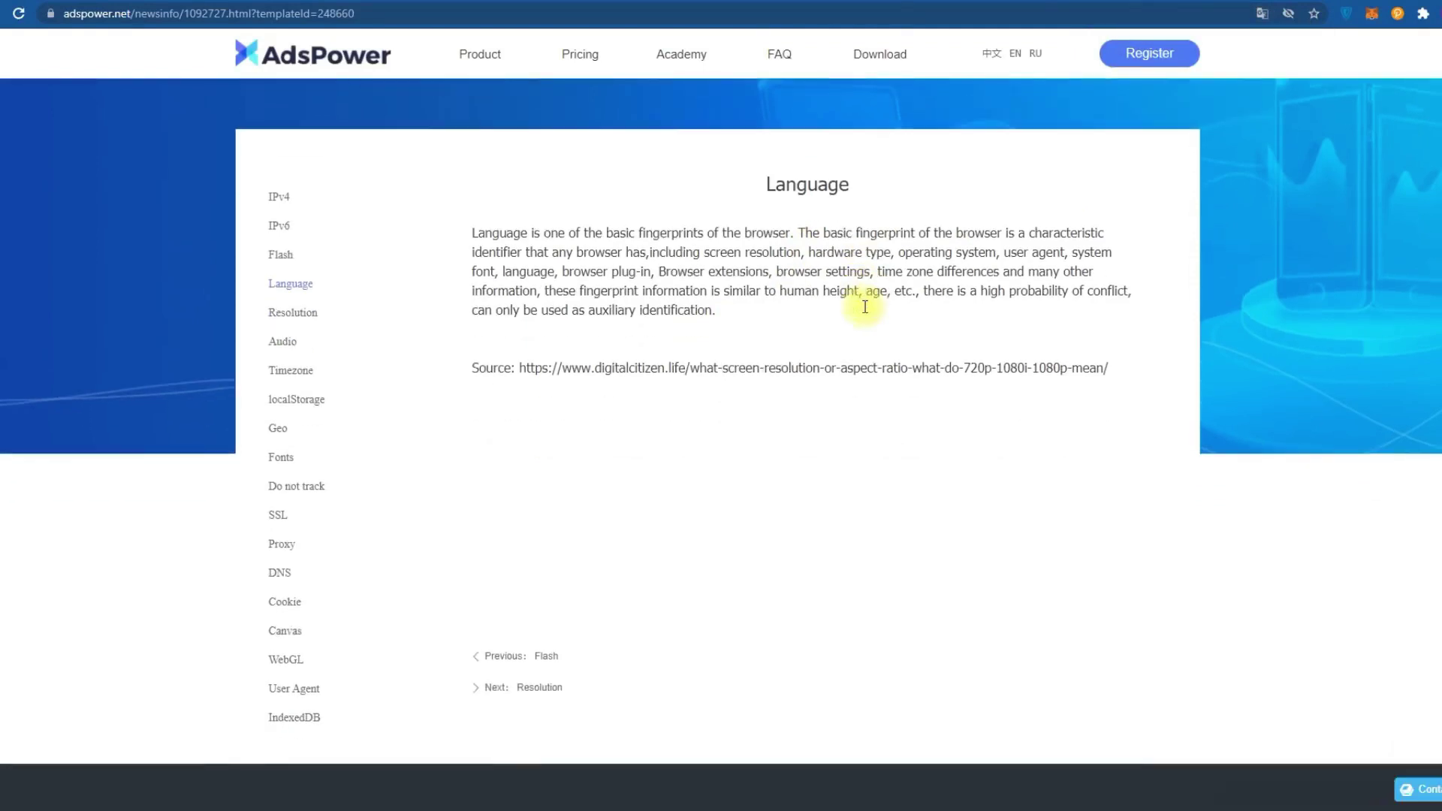
pyautogui.click(293, 318)
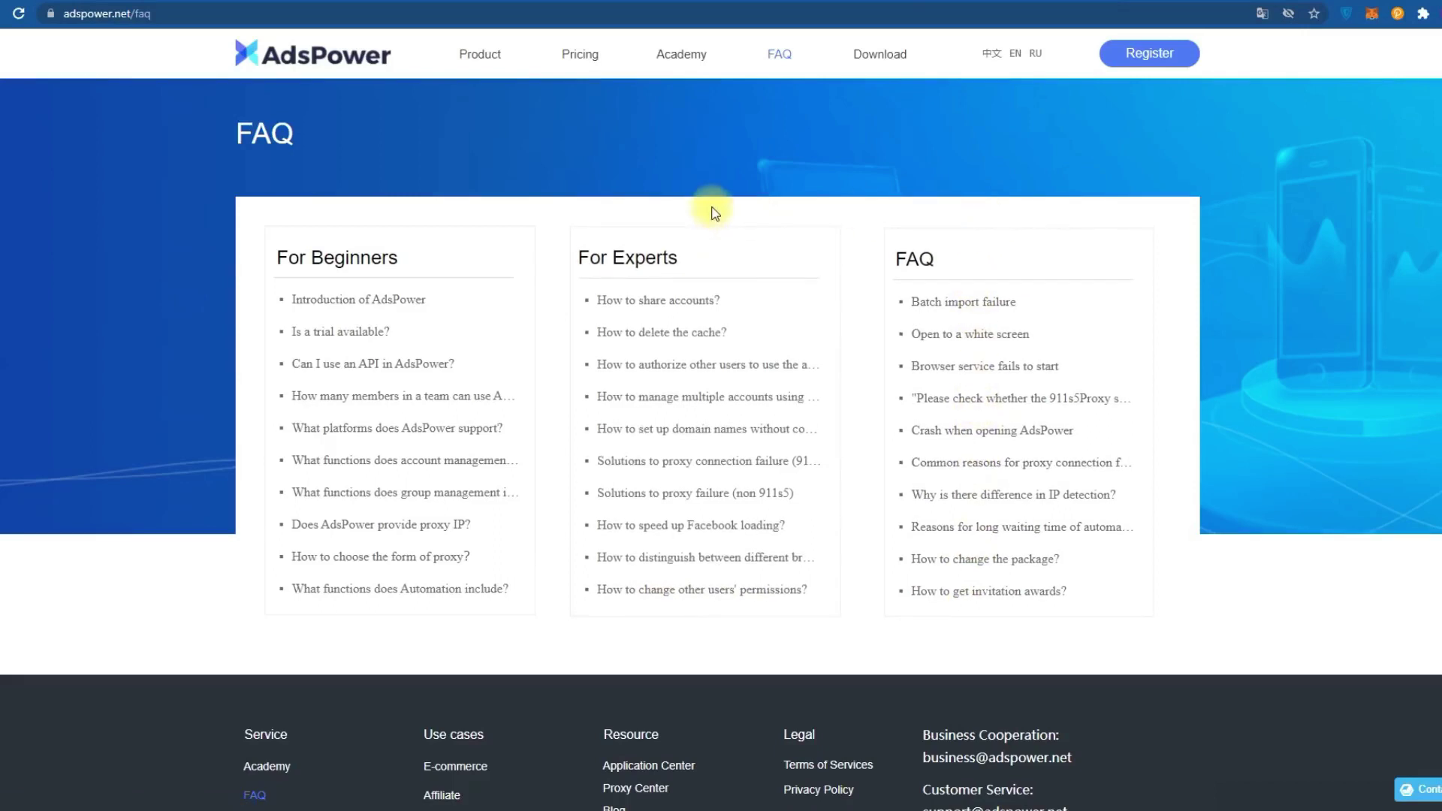
# Return to the AdsPower product overview page and scroll through its sections.
pyautogui.click(477, 56)
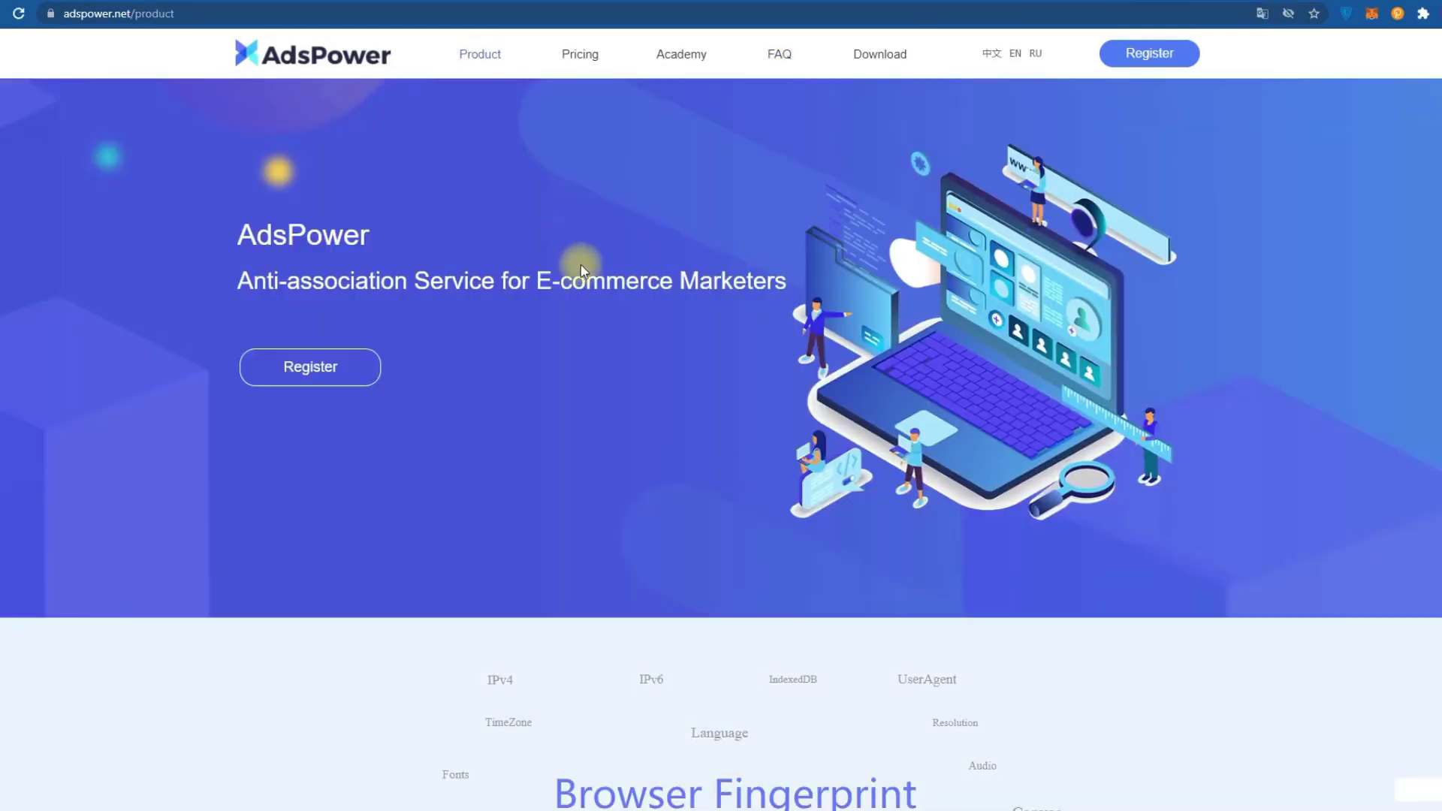
pyautogui.scroll(-12, 582, 278)
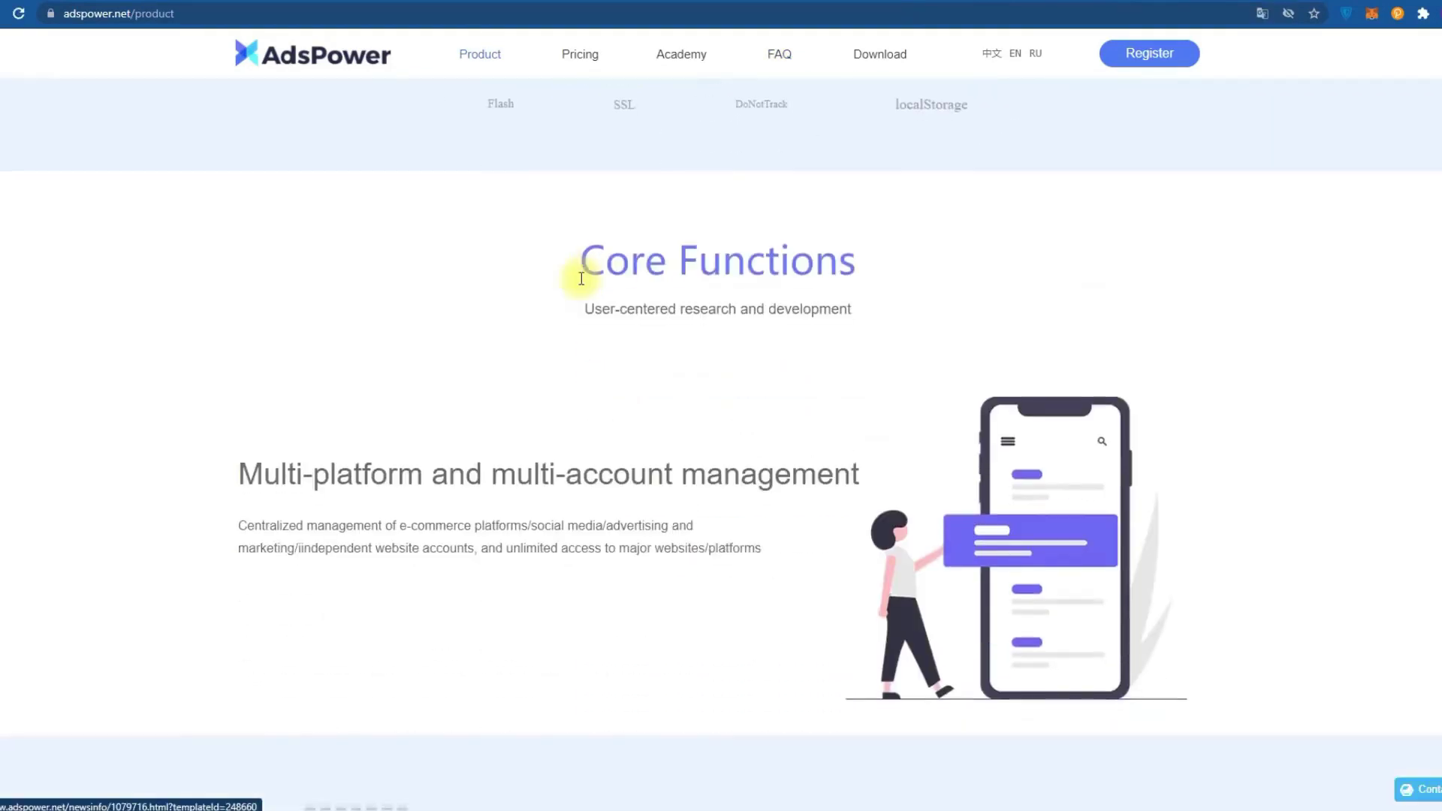
pyautogui.scroll(-1, 579, 277)
pyautogui.scroll(-2, 579, 277)
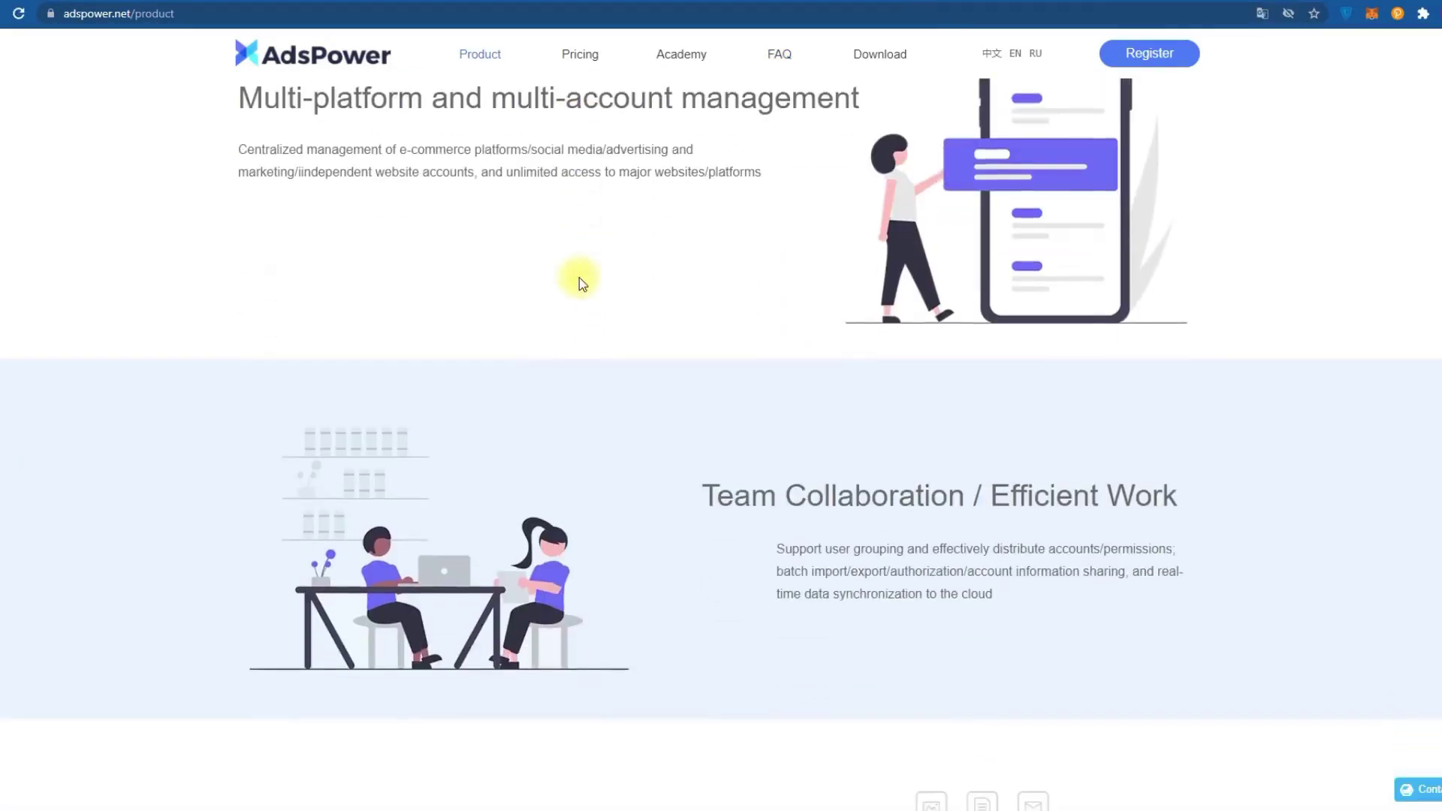
pyautogui.scroll(-4, 579, 277)
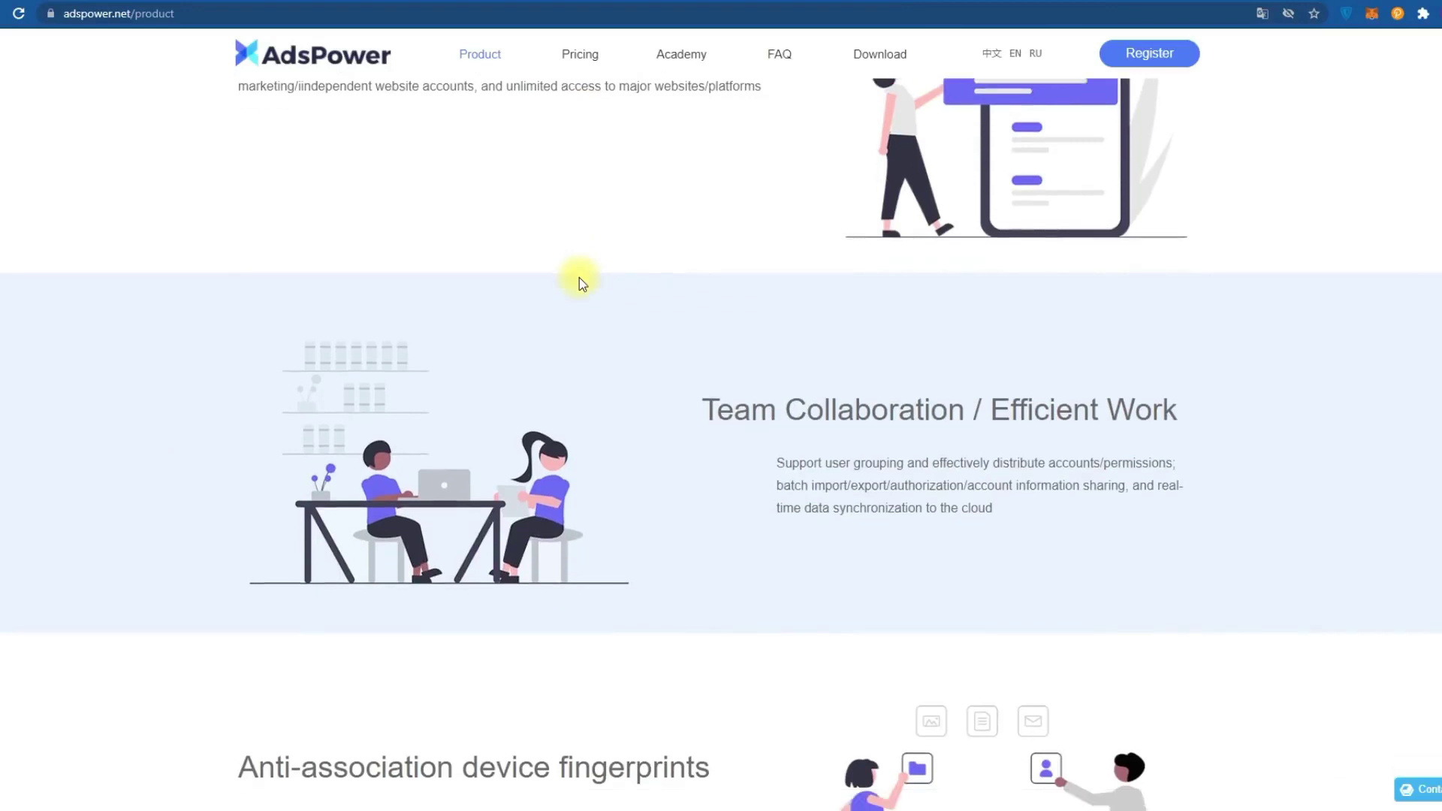
pyautogui.scroll(-3, 578, 277)
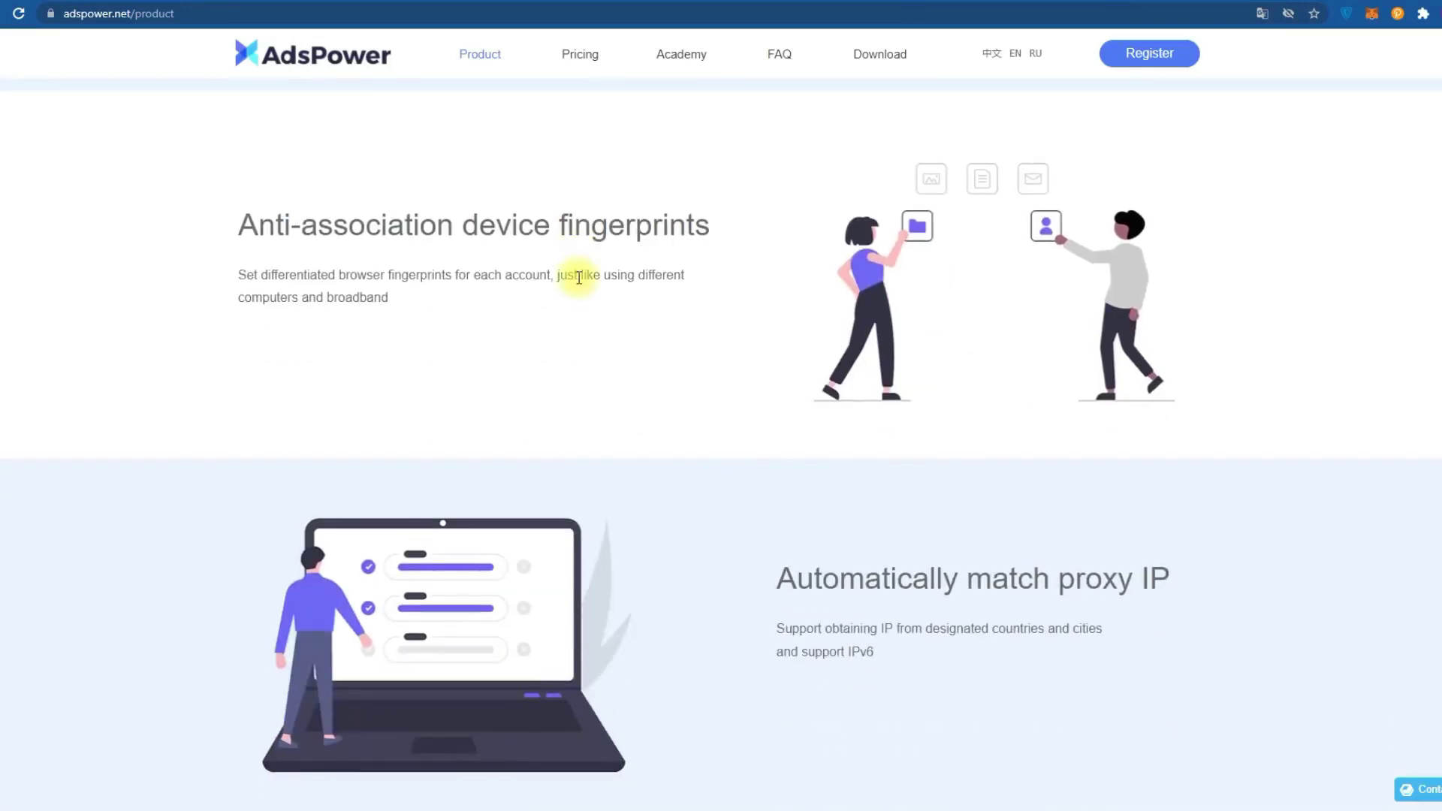
pyautogui.scroll(-6, 578, 277)
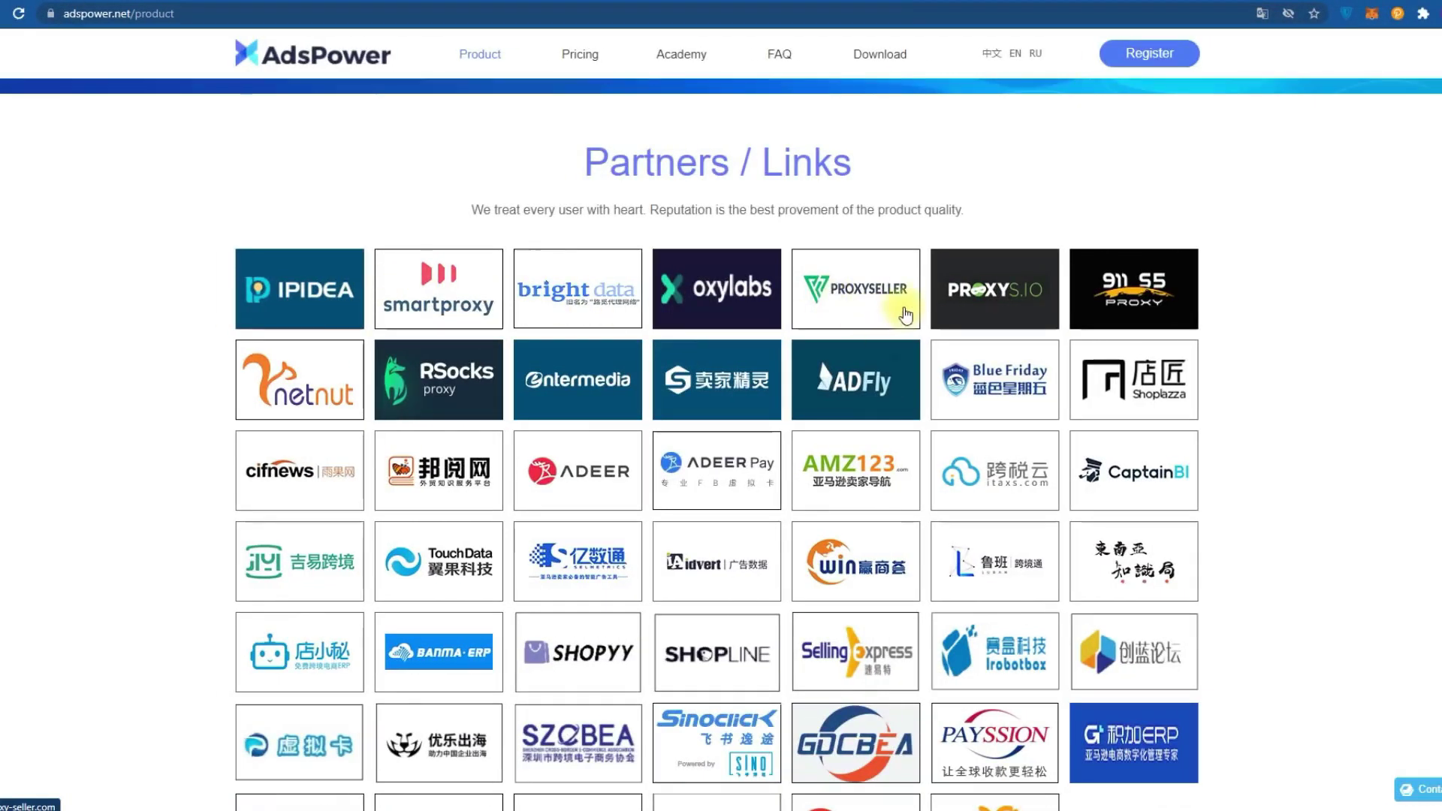
pyautogui.scroll(-1, 1028, 298)
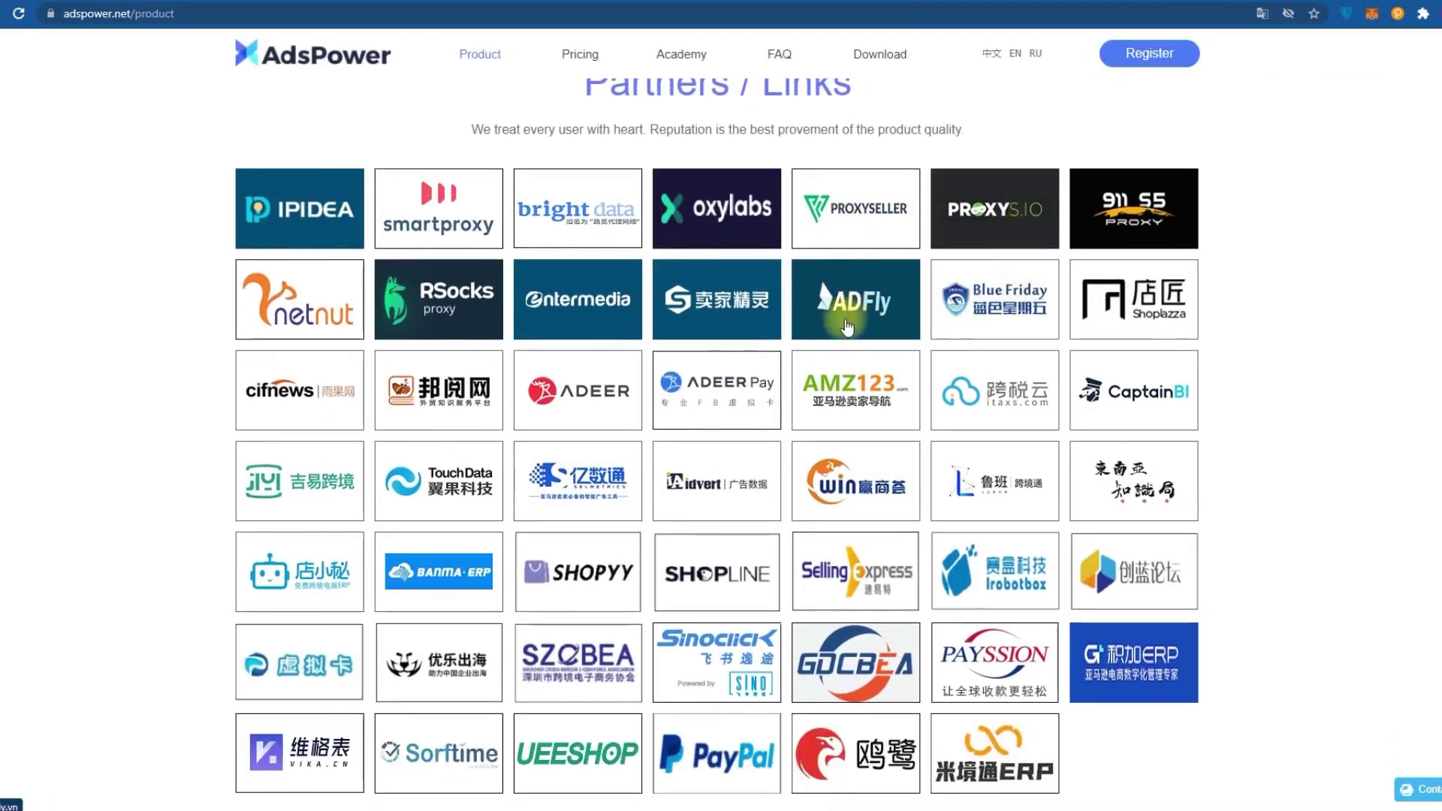
pyautogui.scroll(-2, 841, 391)
pyautogui.scroll(1, 843, 395)
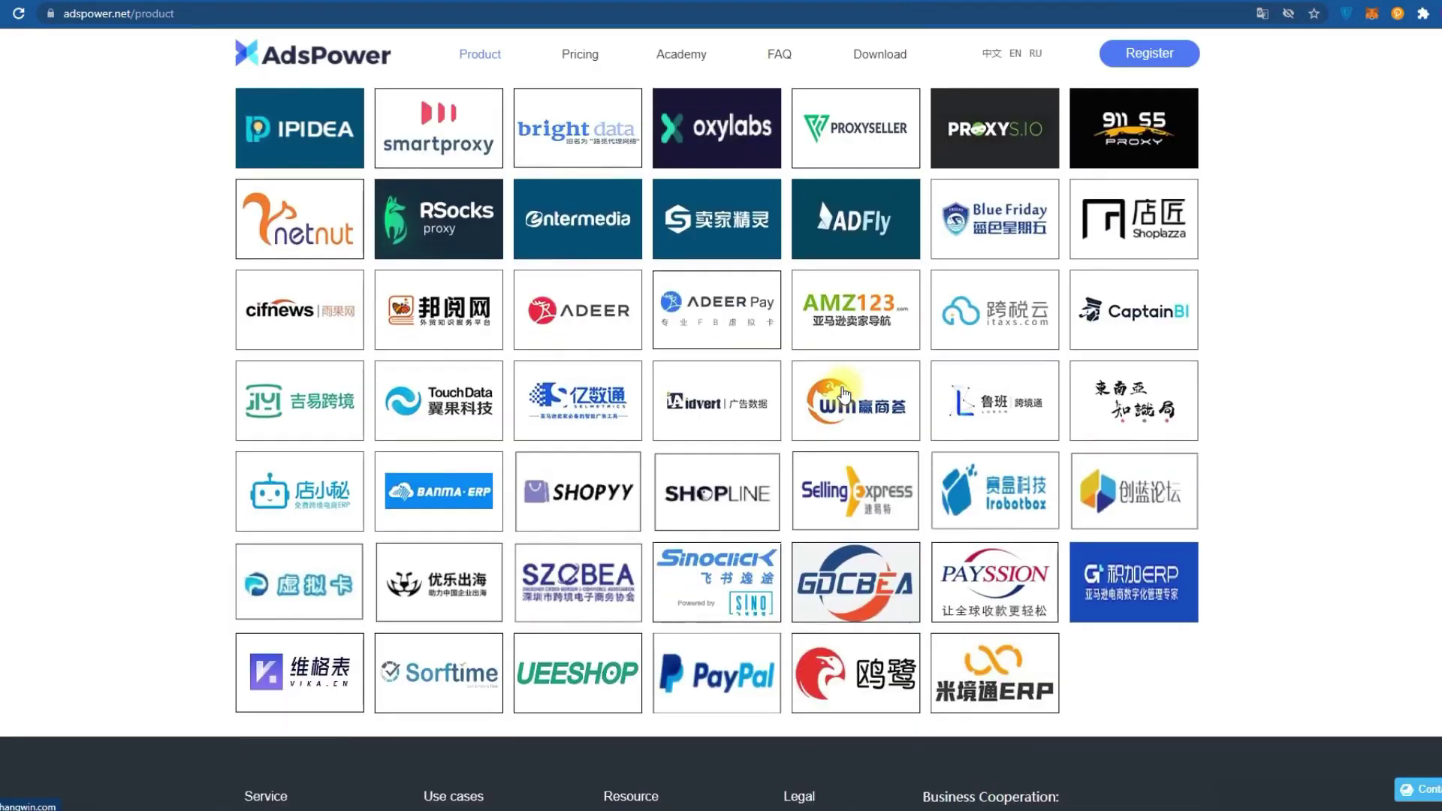
pyautogui.scroll(2, 843, 394)
pyautogui.scroll(10, 845, 394)
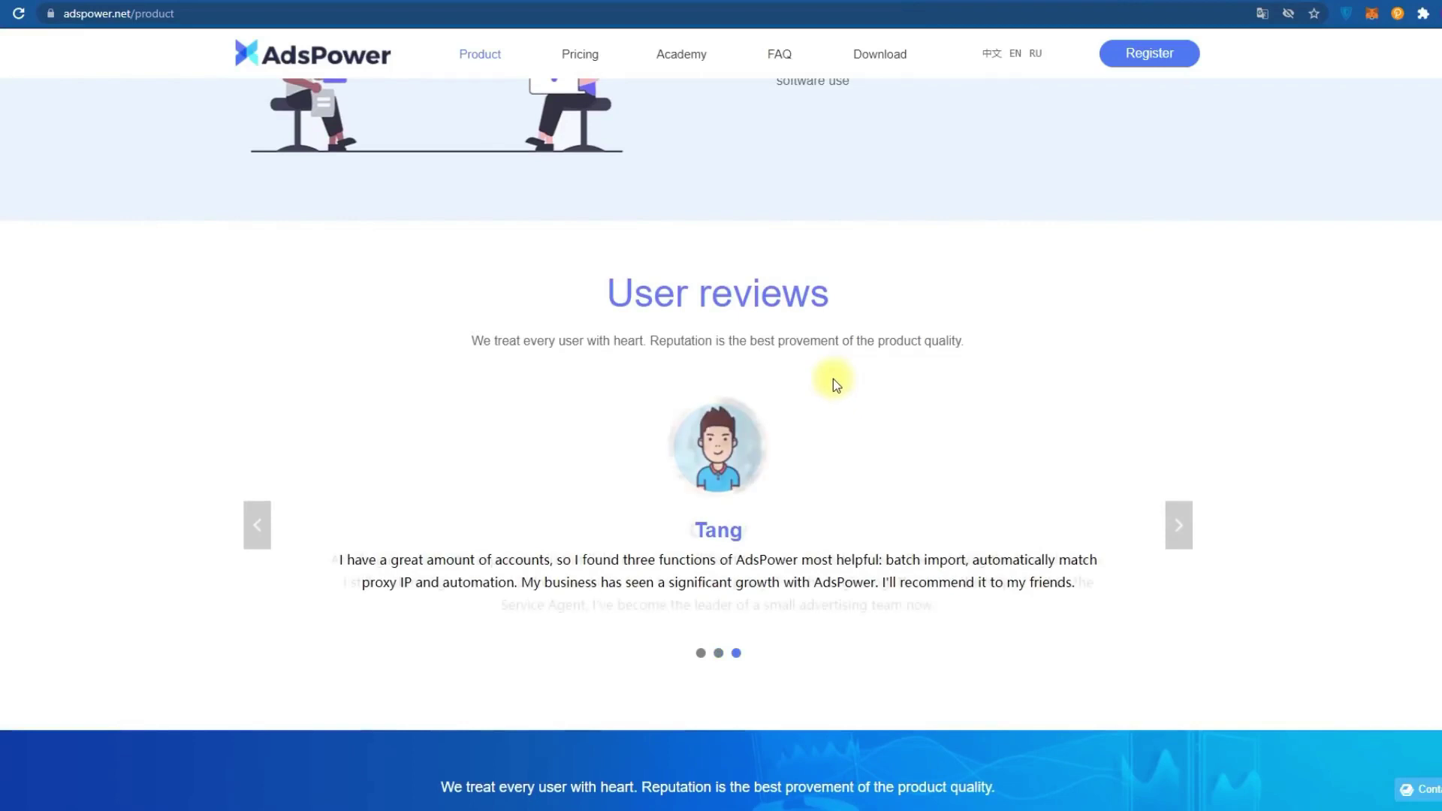
pyautogui.scroll(1, 834, 379)
pyautogui.scroll(3, 973, 392)
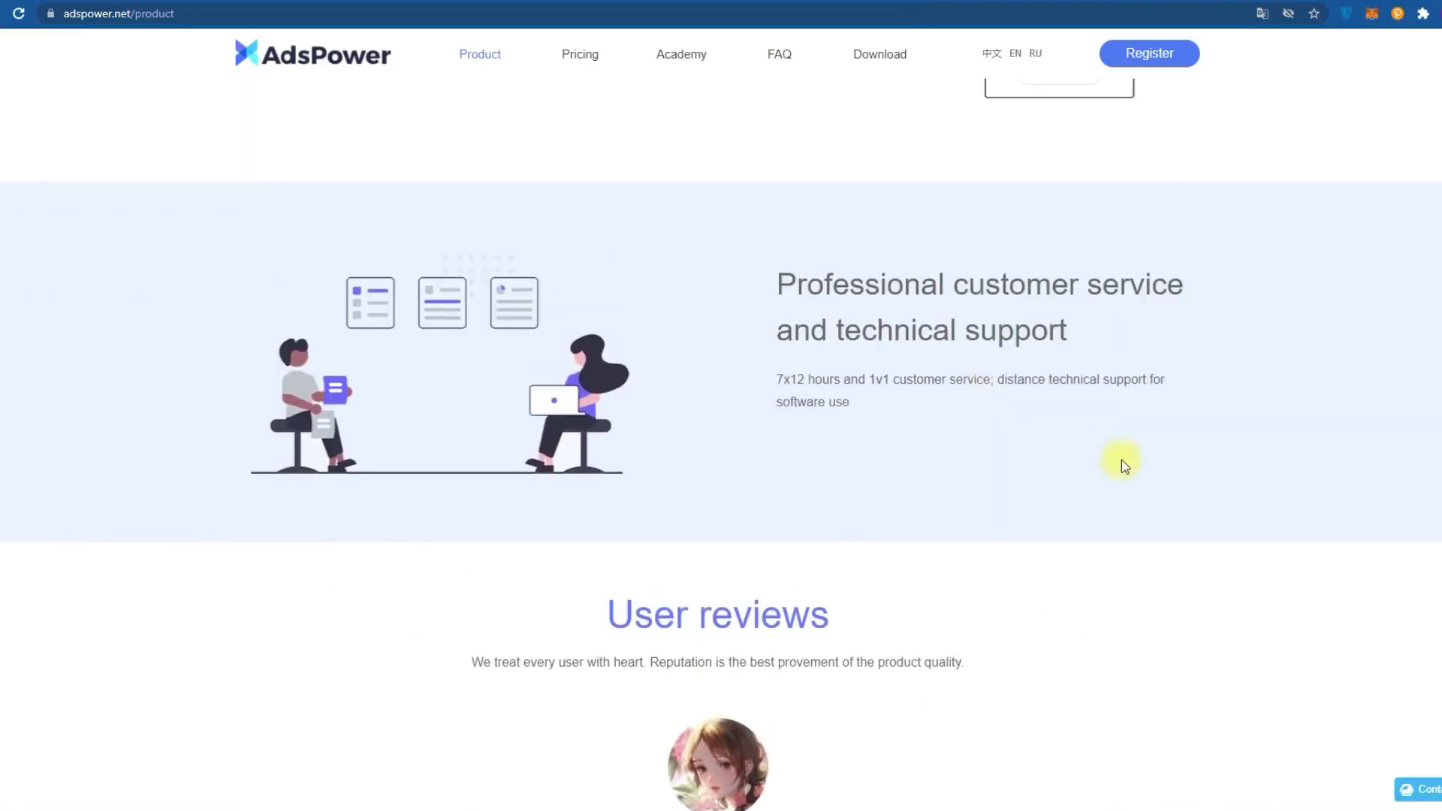
pyautogui.scroll(-2, 1124, 460)
pyautogui.scroll(-1, 1422, 443)
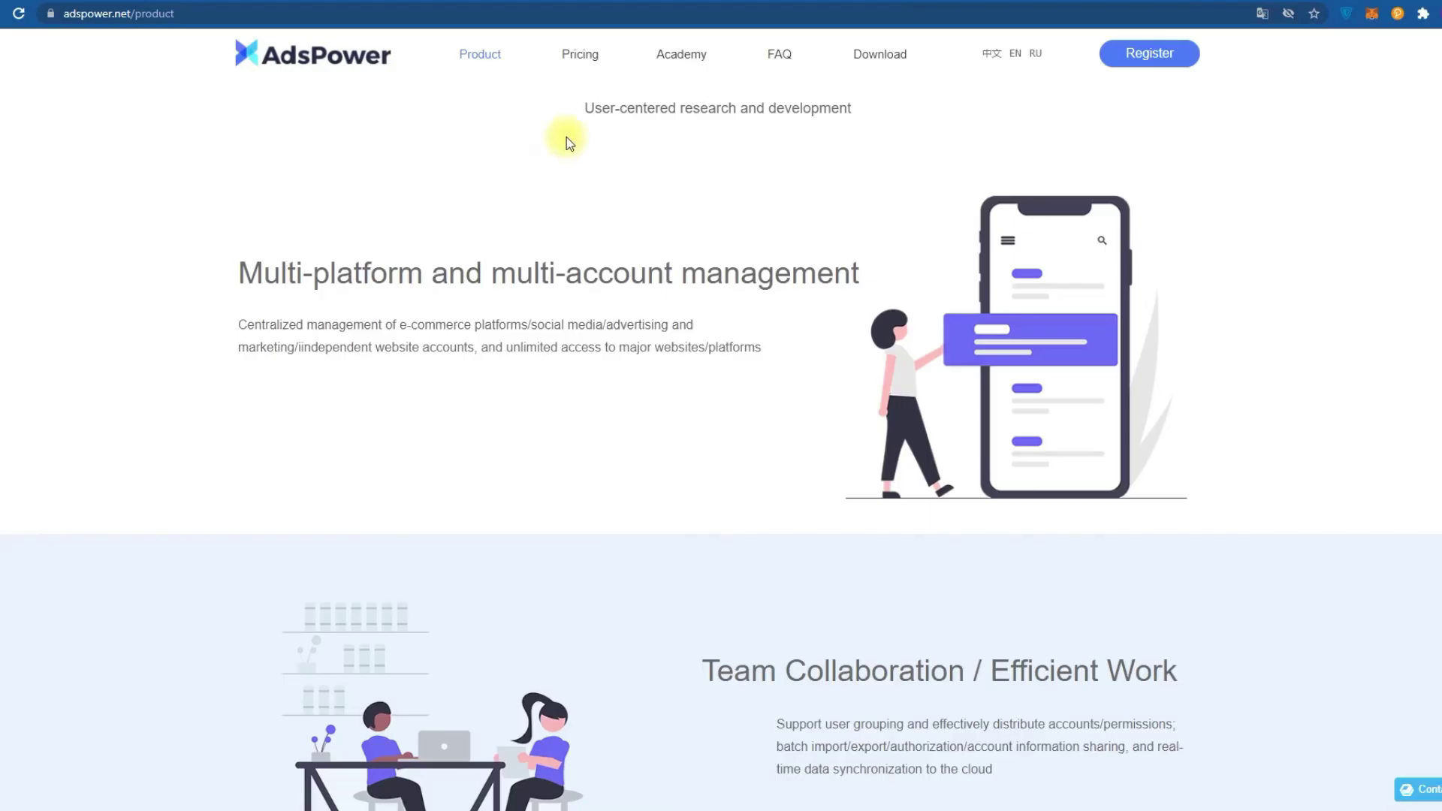
# On the Pricing page, highlight the browser profile counts: Free 2, $25 plan 50, $100 plan 200.
pyautogui.click(580, 64)
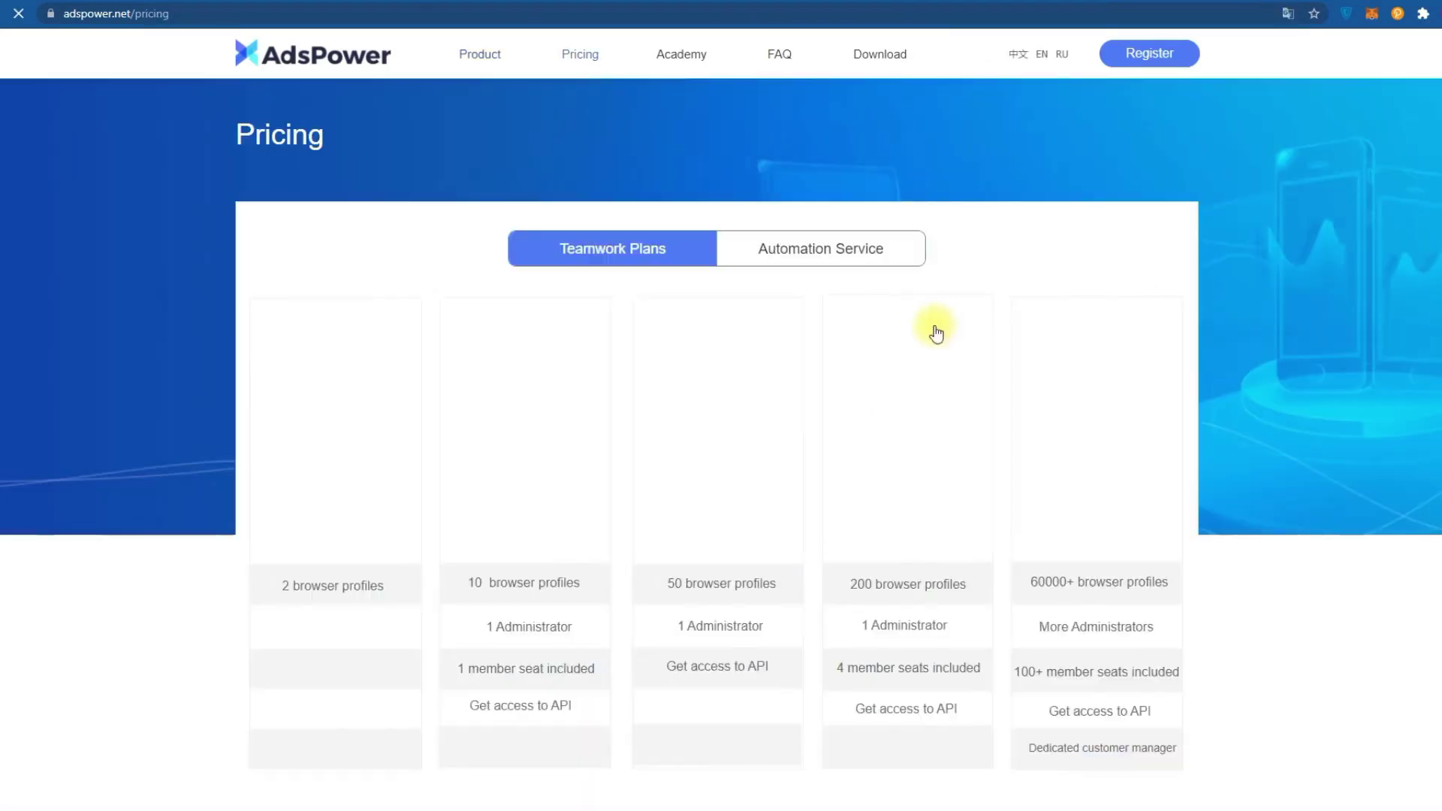
pyautogui.scroll(-1, 1116, 236)
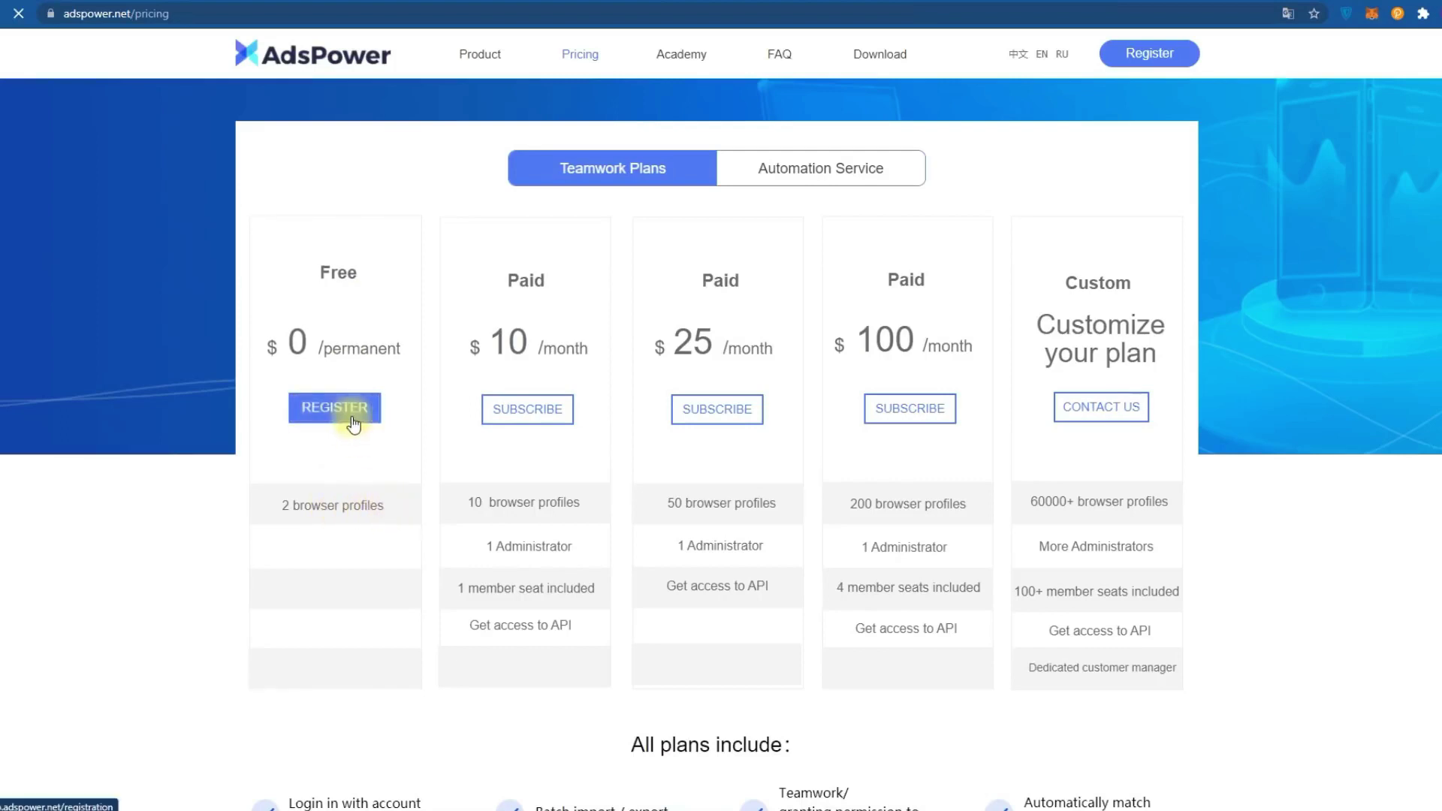
pyautogui.moveTo(374, 513); pyautogui.dragTo(283, 506)
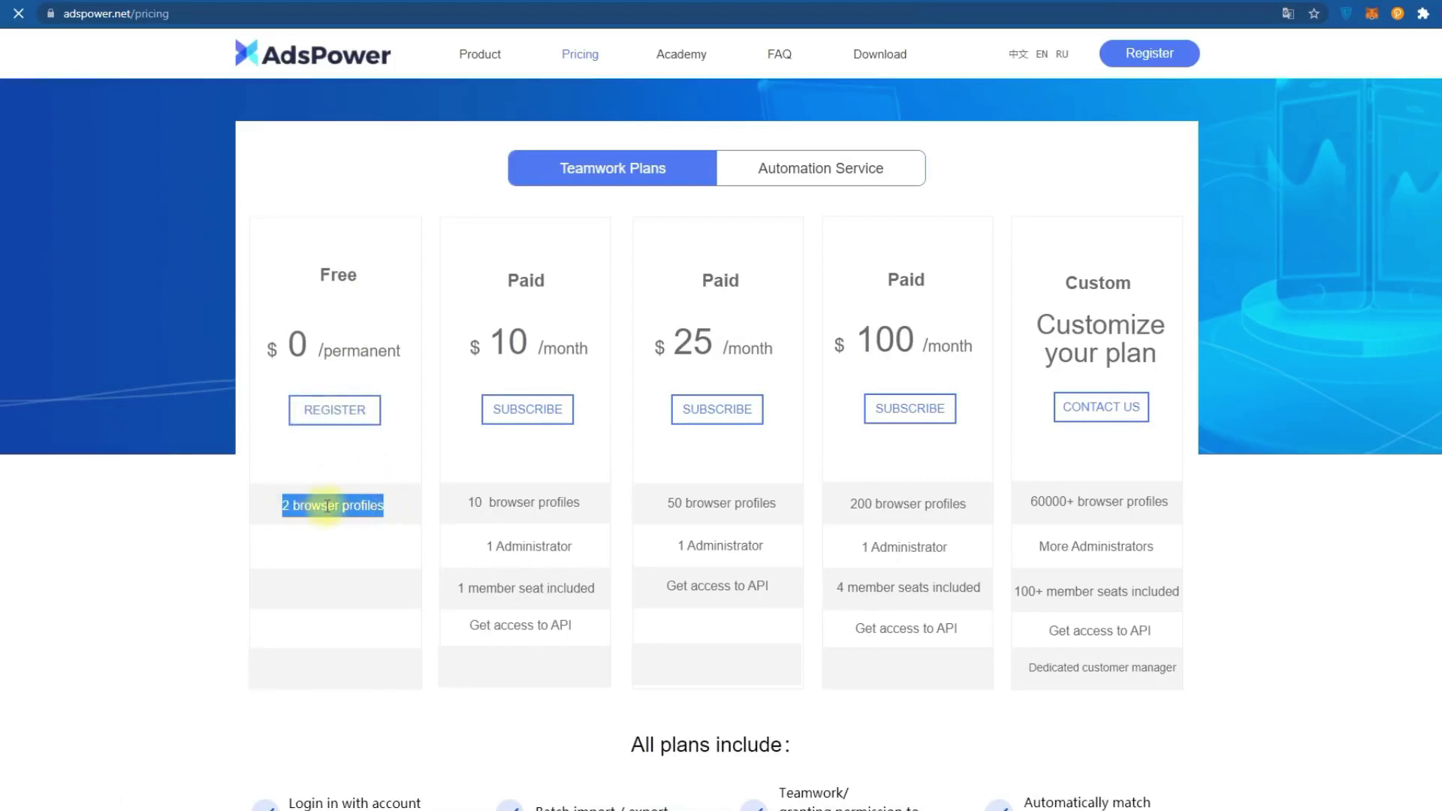
pyautogui.click(354, 505)
pyautogui.moveTo(781, 506); pyautogui.dragTo(666, 505)
pyautogui.moveTo(967, 503); pyautogui.dragTo(875, 541)
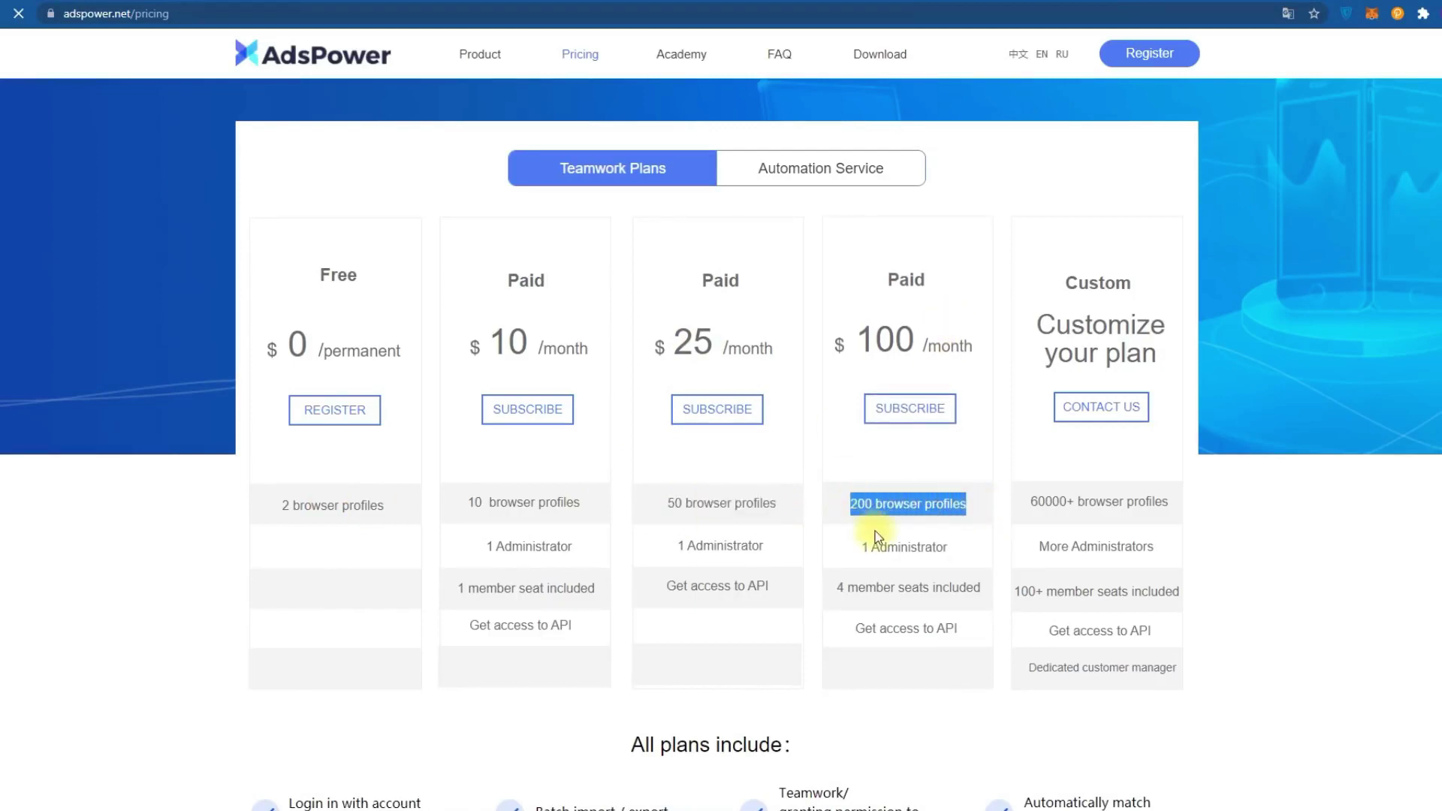
pyautogui.click(901, 587)
# Scroll through the Checking, Operation and Full package cards and the 'All plans include' list.
pyautogui.scroll(-3, 901, 586)
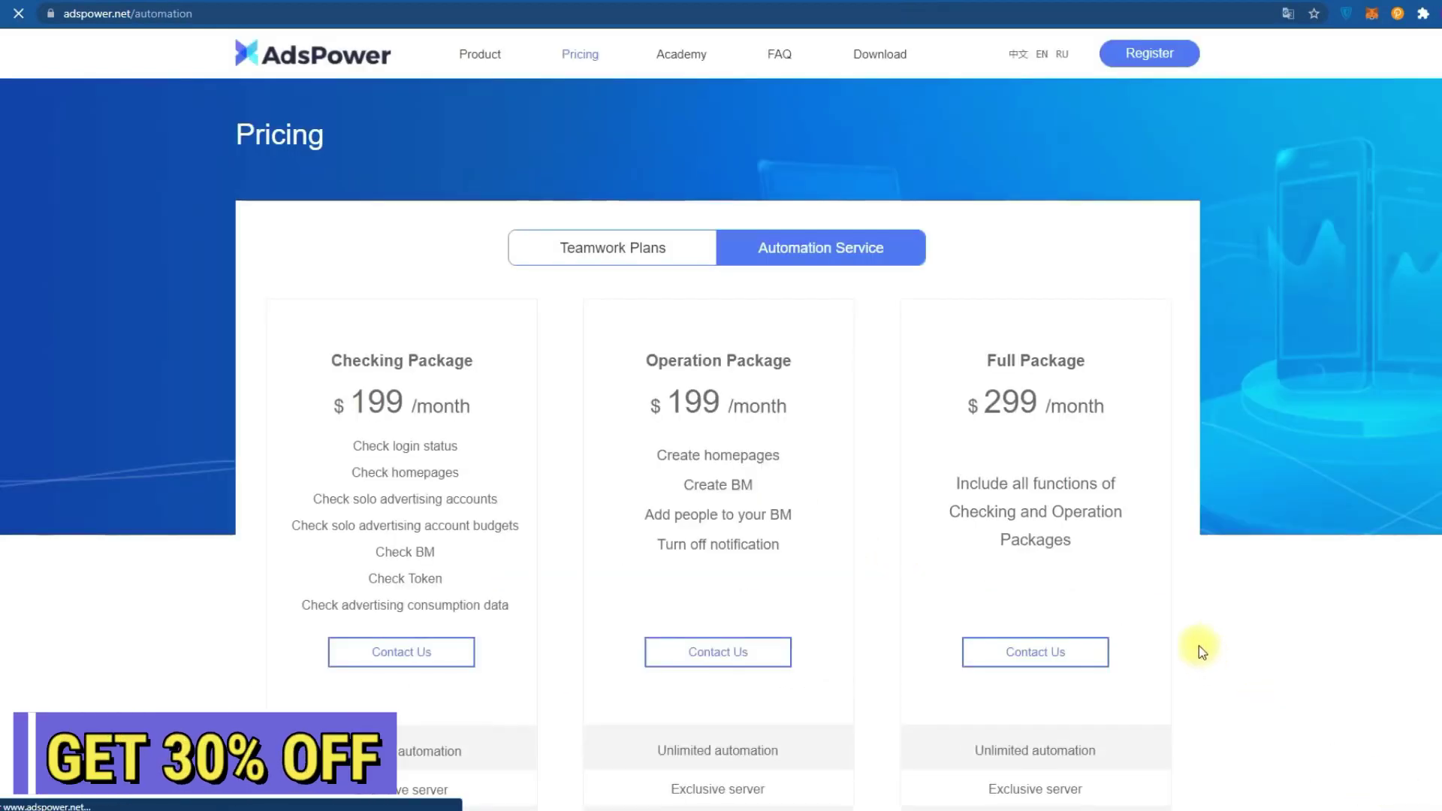
pyautogui.scroll(-1, 1095, 403)
pyautogui.scroll(-4, 1098, 406)
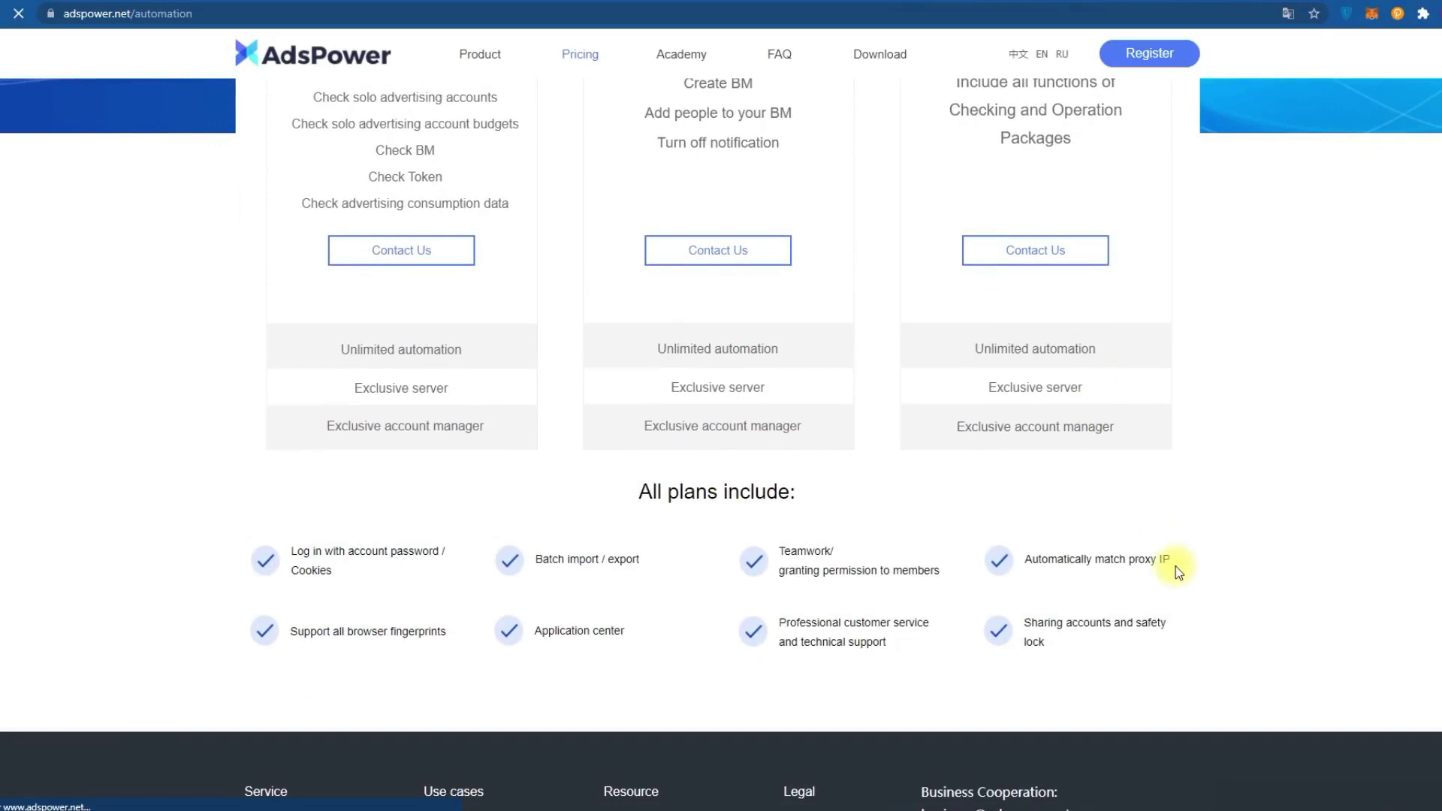
pyautogui.scroll(4, 1176, 527)
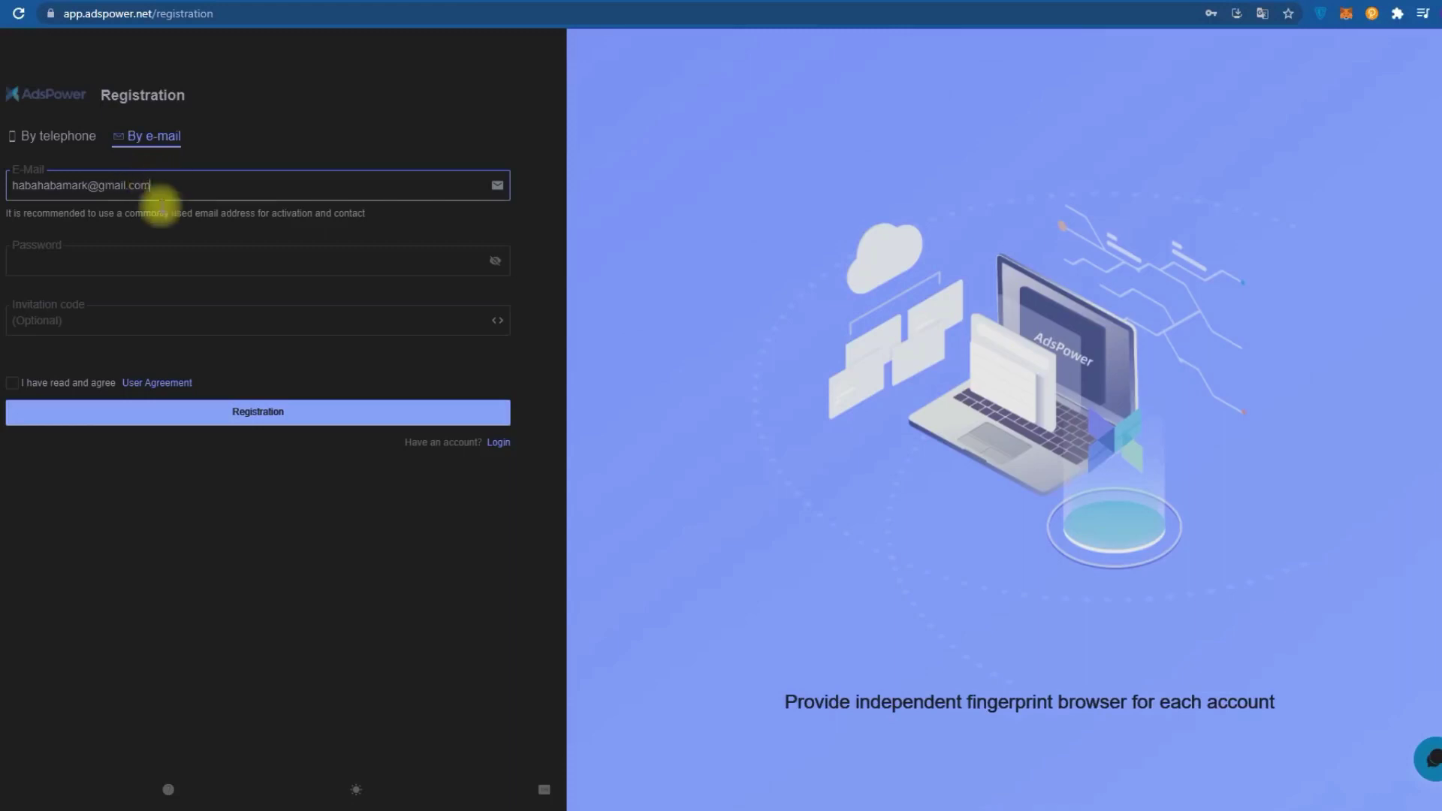
# Enter the account password, accept the User Agreement and submit the registration.
pyautogui.click(184, 260)
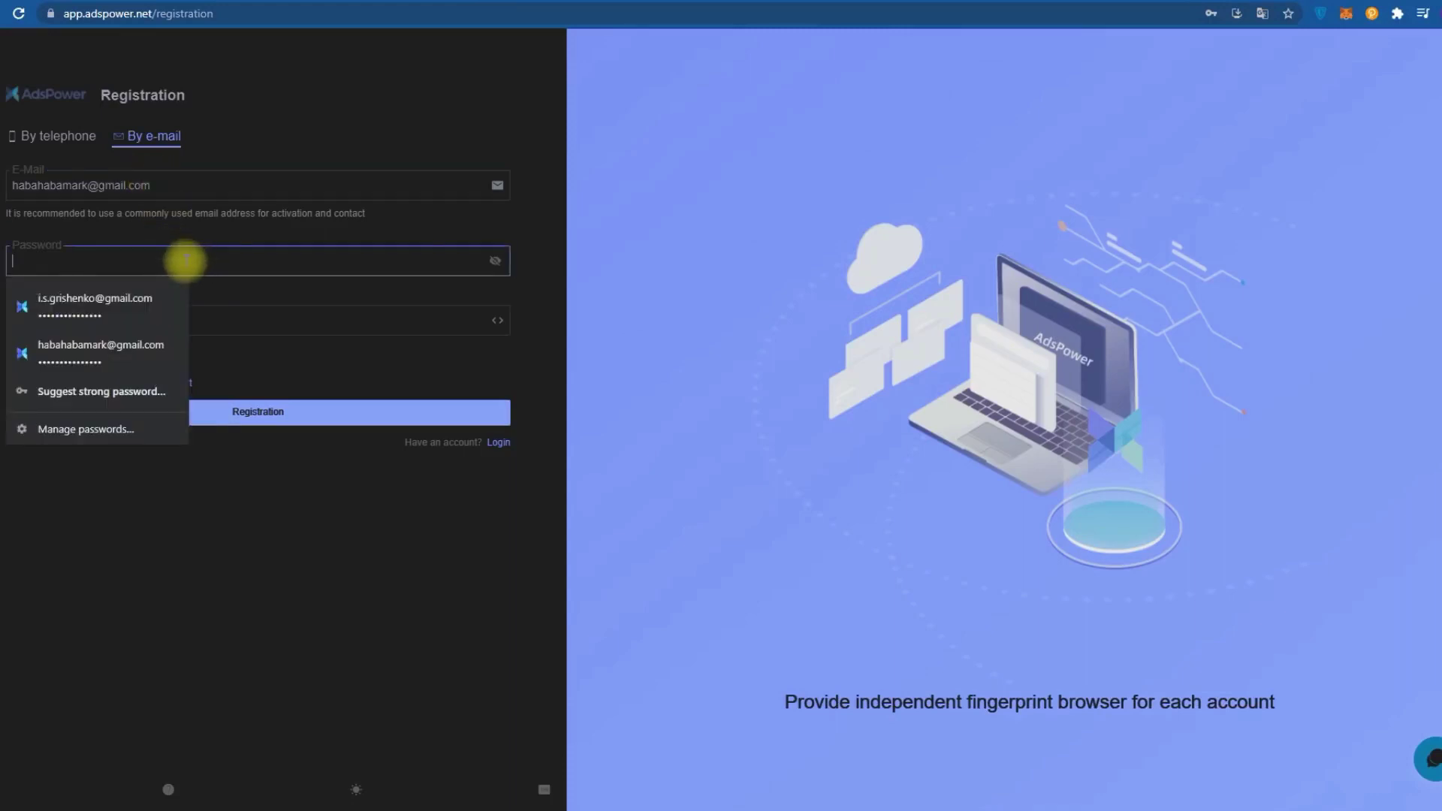
pyautogui.write('••')
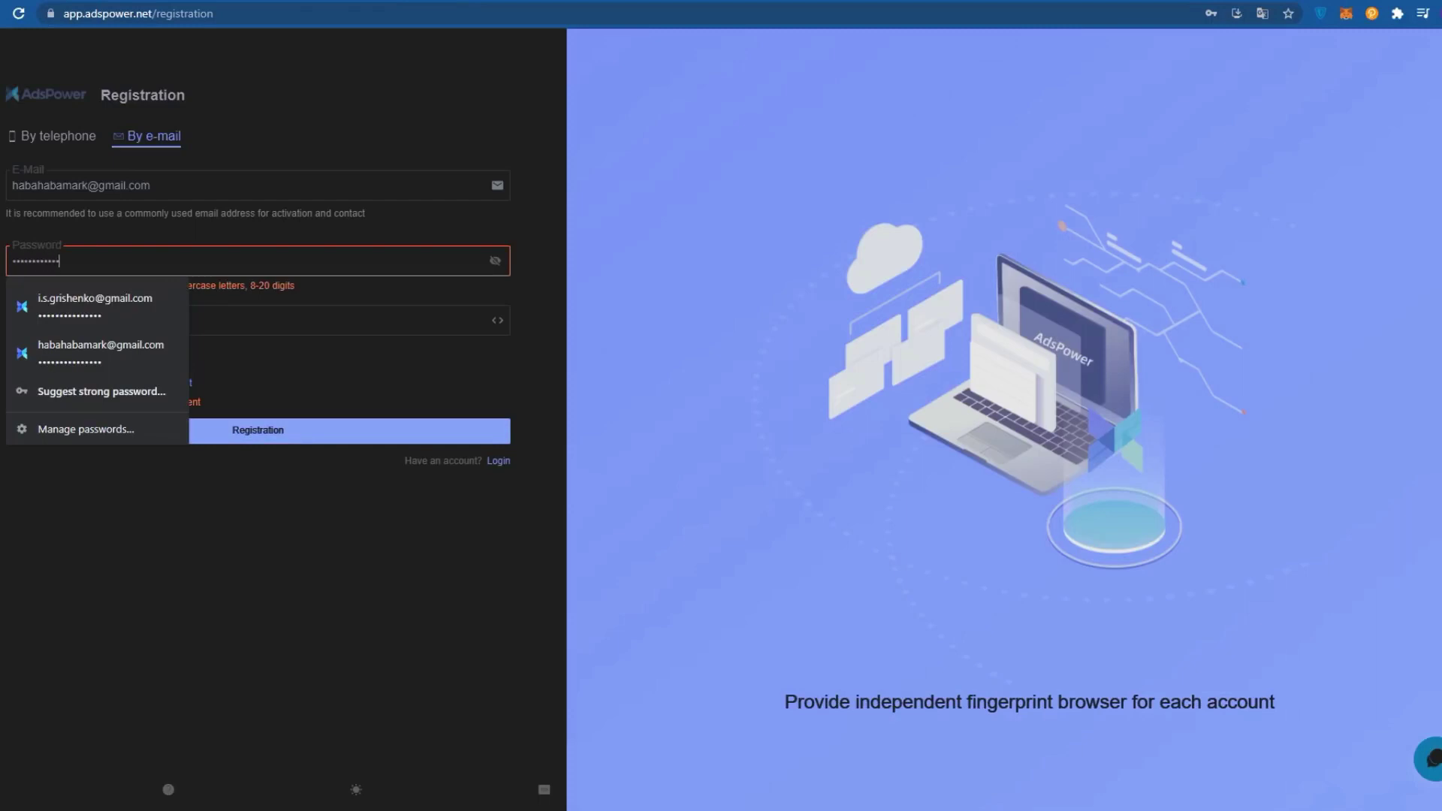
pyautogui.click(282, 358)
pyautogui.click(12, 383)
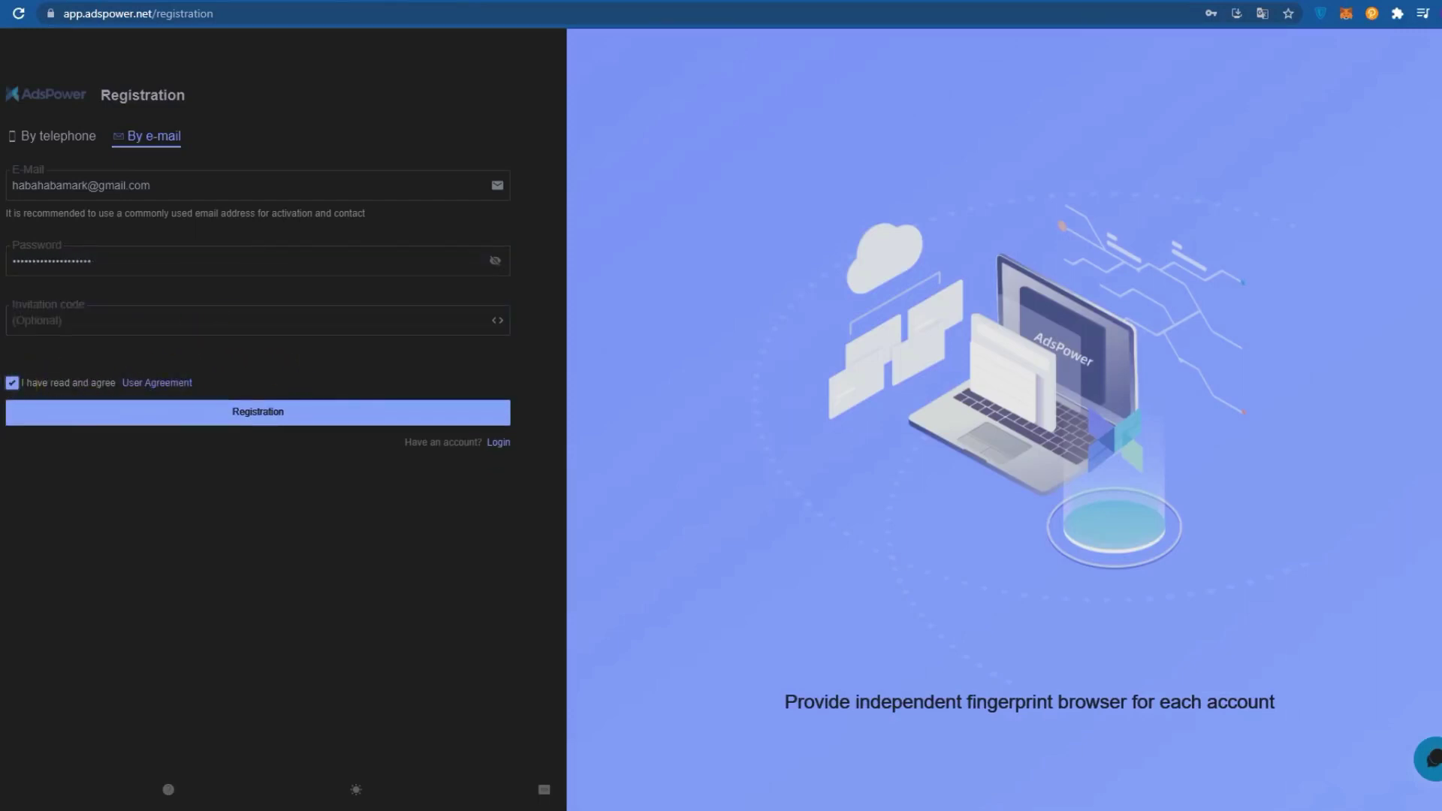
pyautogui.click(263, 422)
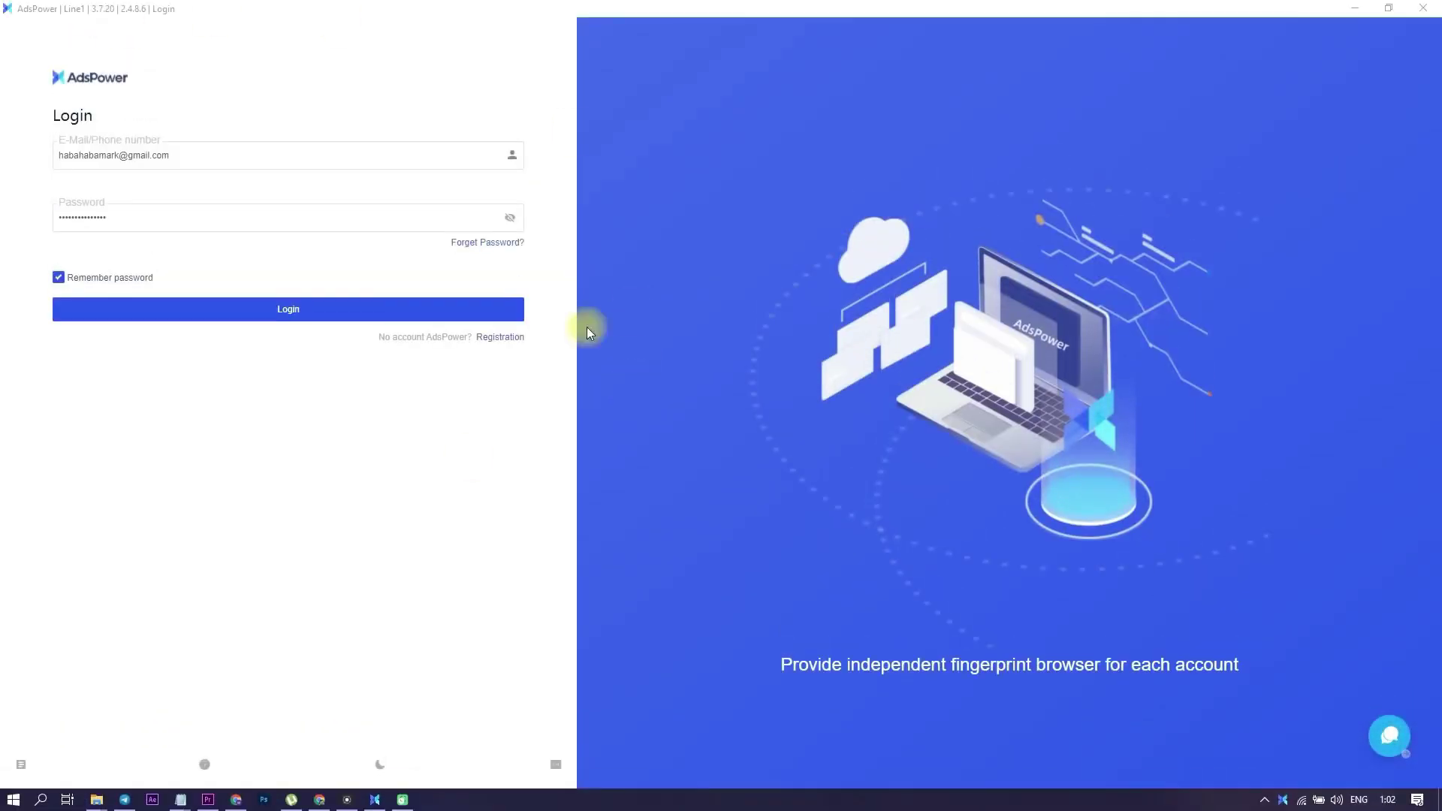
# Check the remembered e-mail and password in the client Login window, then log in.
pyautogui.click(193, 155)
pyautogui.moveTo(193, 155); pyautogui.dragTo(45, 149)
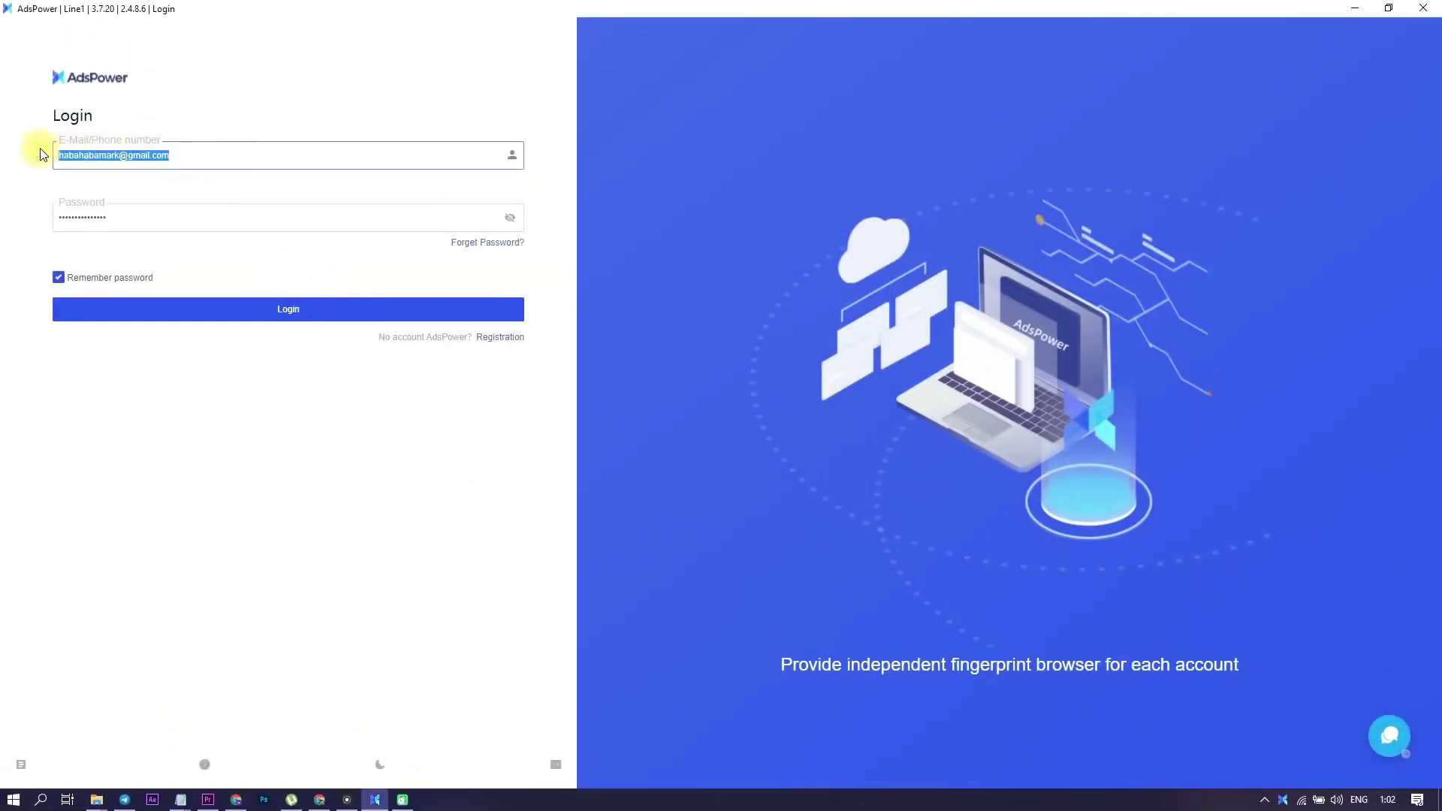
pyautogui.click(180, 150)
pyautogui.click(120, 218)
pyautogui.moveTo(119, 218); pyautogui.dragTo(56, 219)
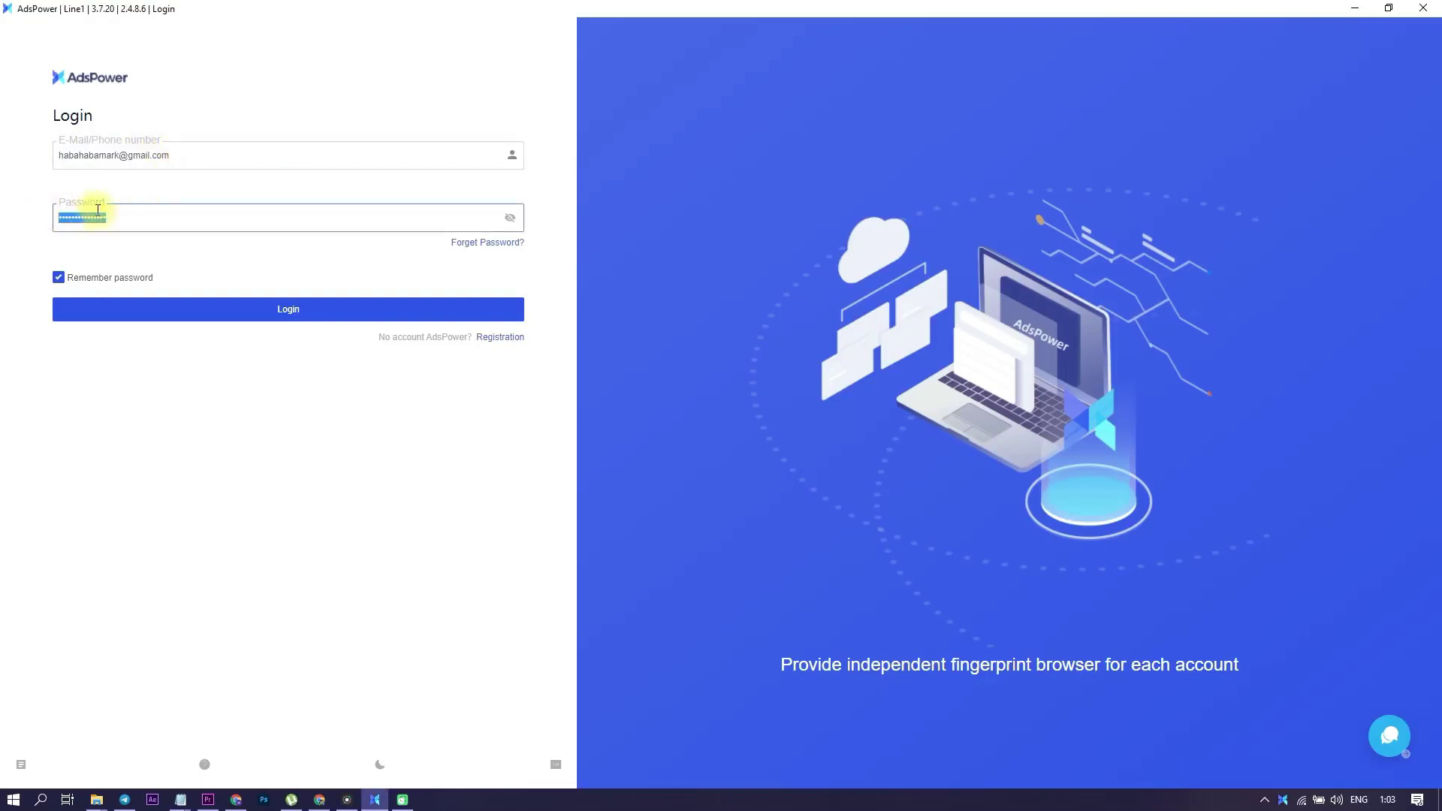
pyautogui.click(113, 218)
pyautogui.click(69, 267)
pyautogui.click(319, 316)
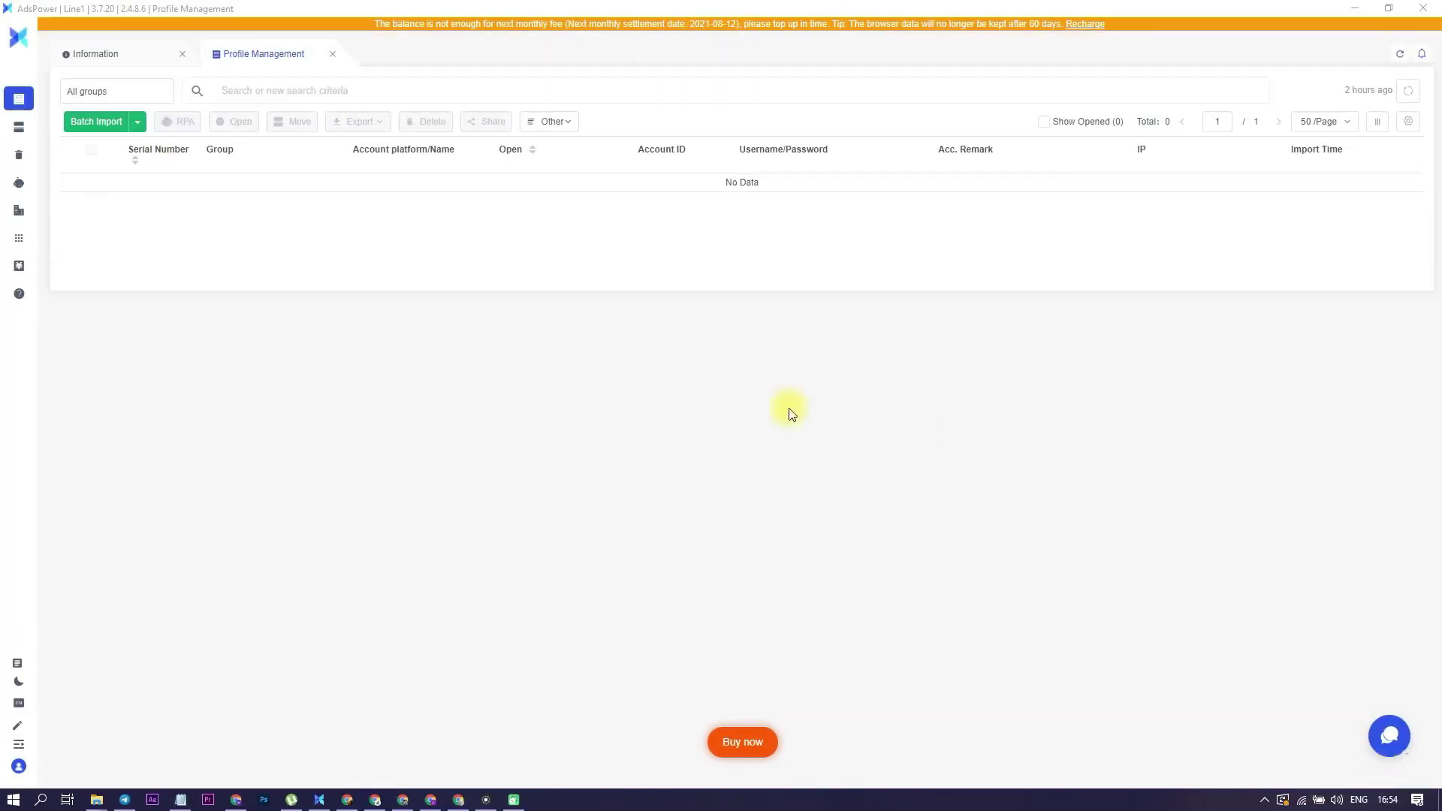
# In the Application Center, try confirming an empty custom application upload, then close the form.
pyautogui.moveTo(16, 122)
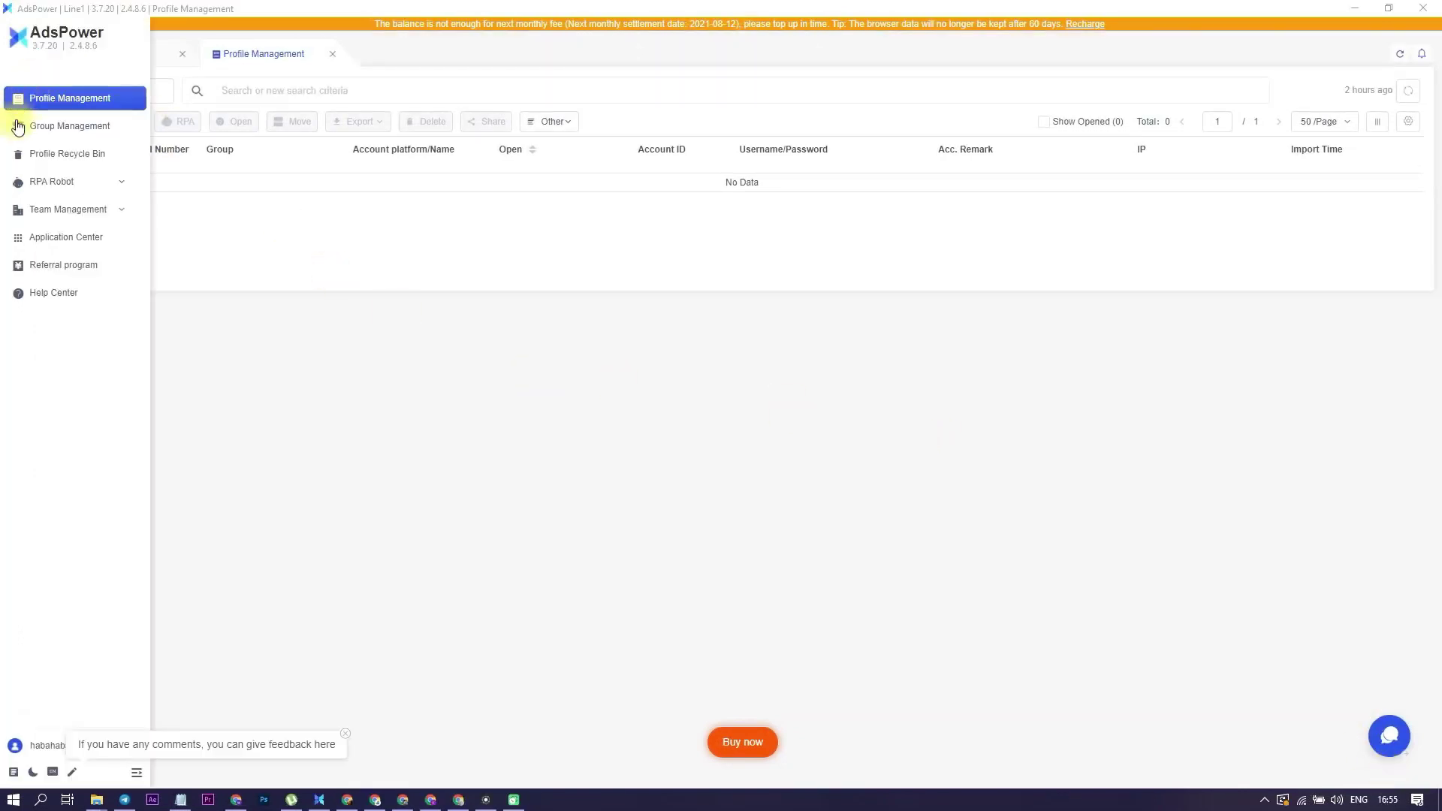
pyautogui.click(57, 245)
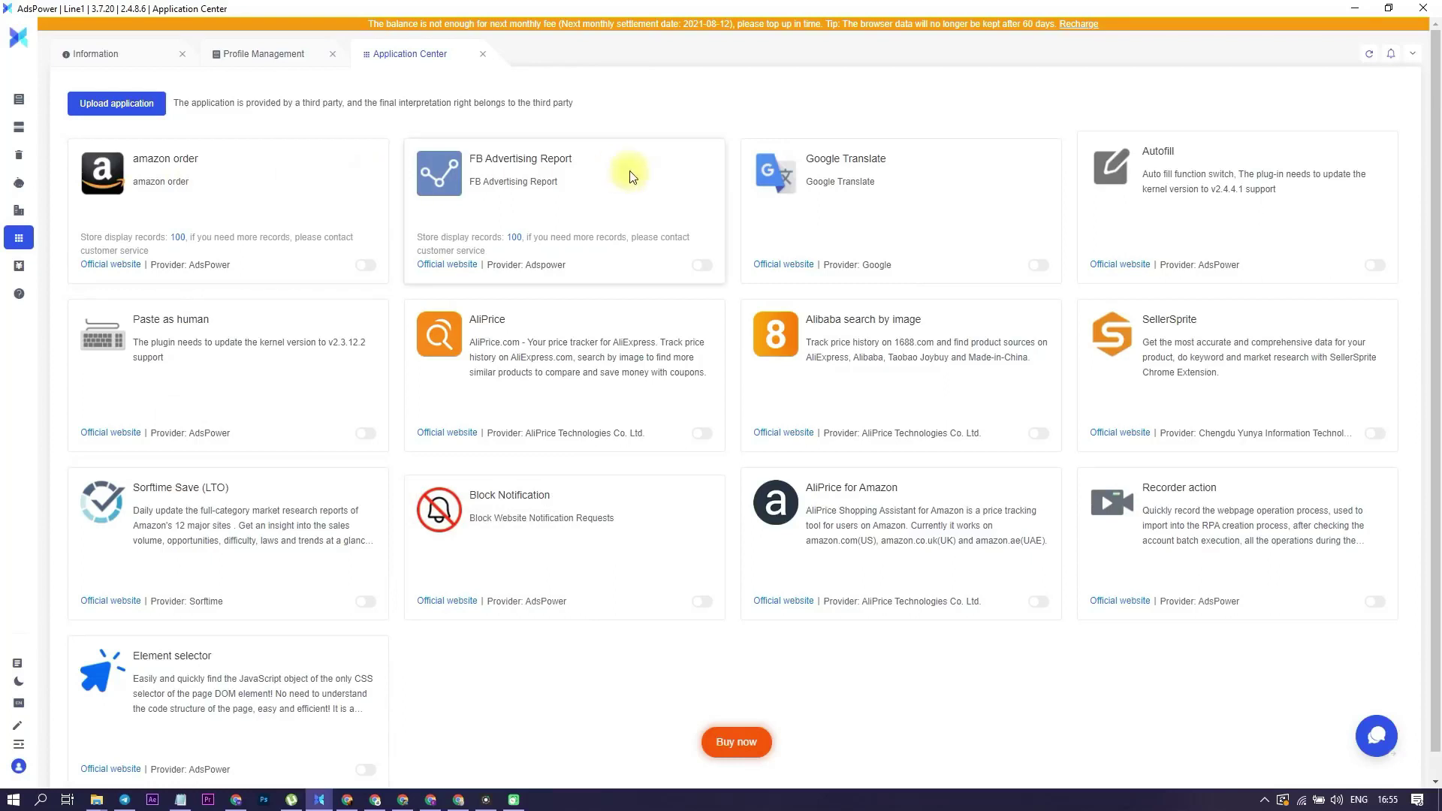
pyautogui.click(147, 111)
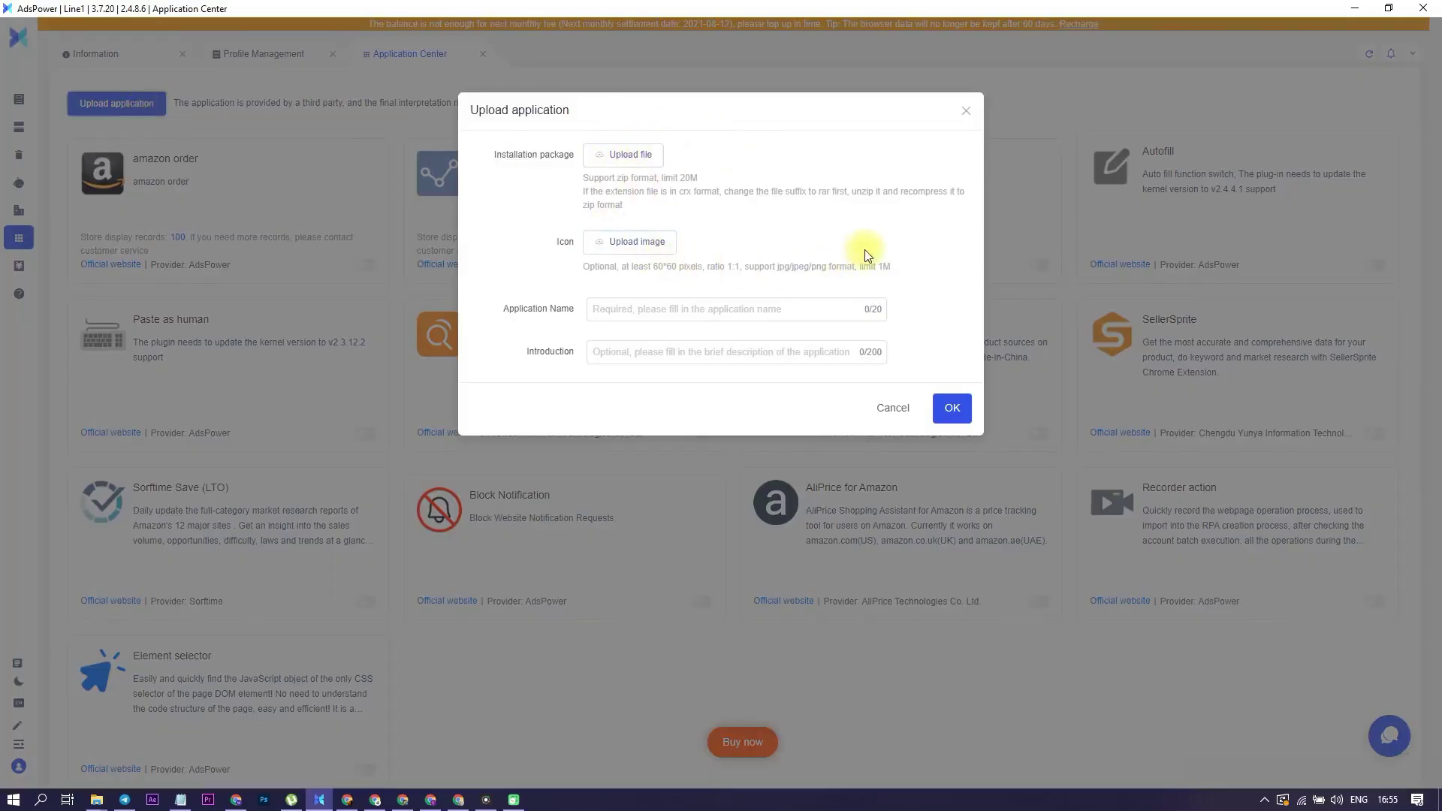
pyautogui.click(953, 408)
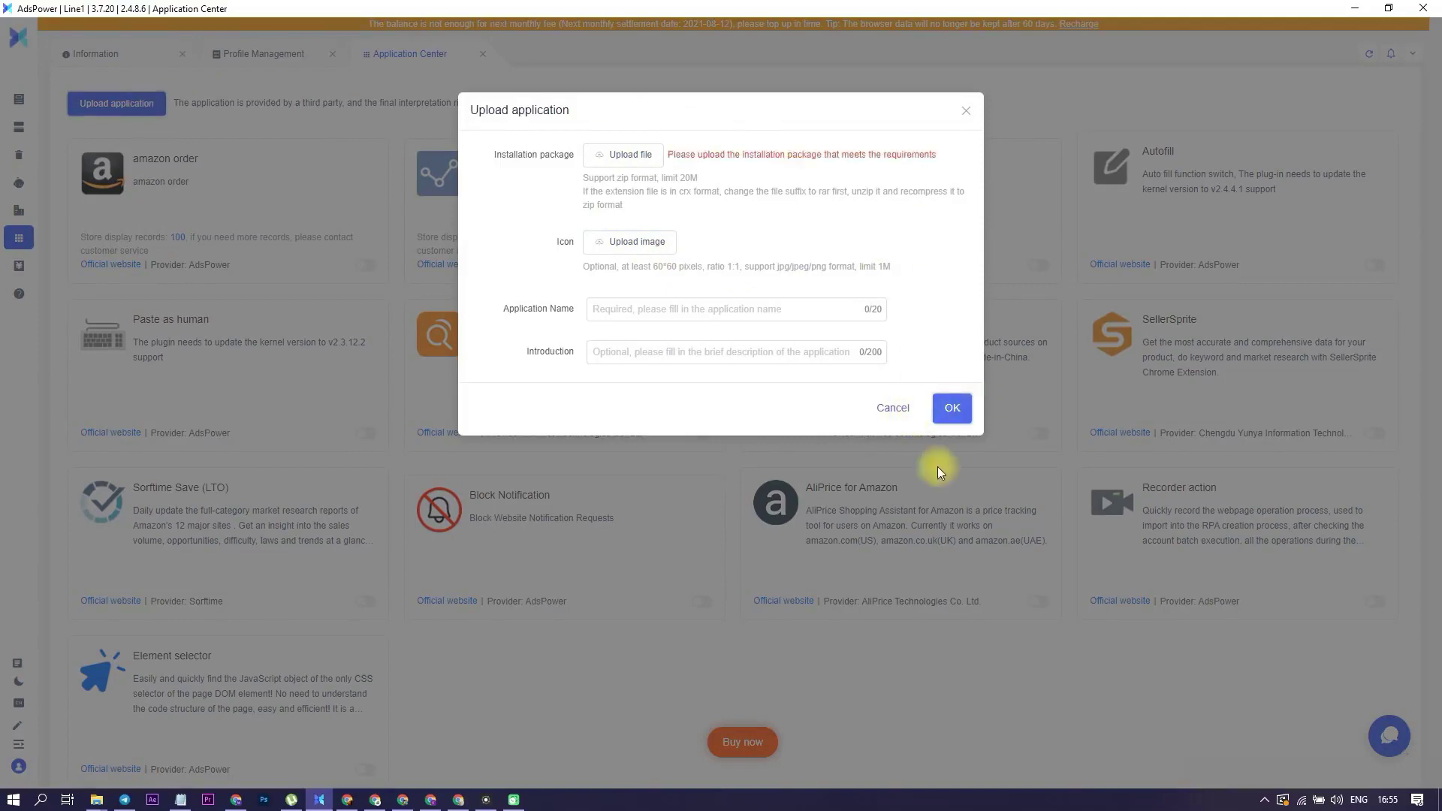
pyautogui.click(965, 111)
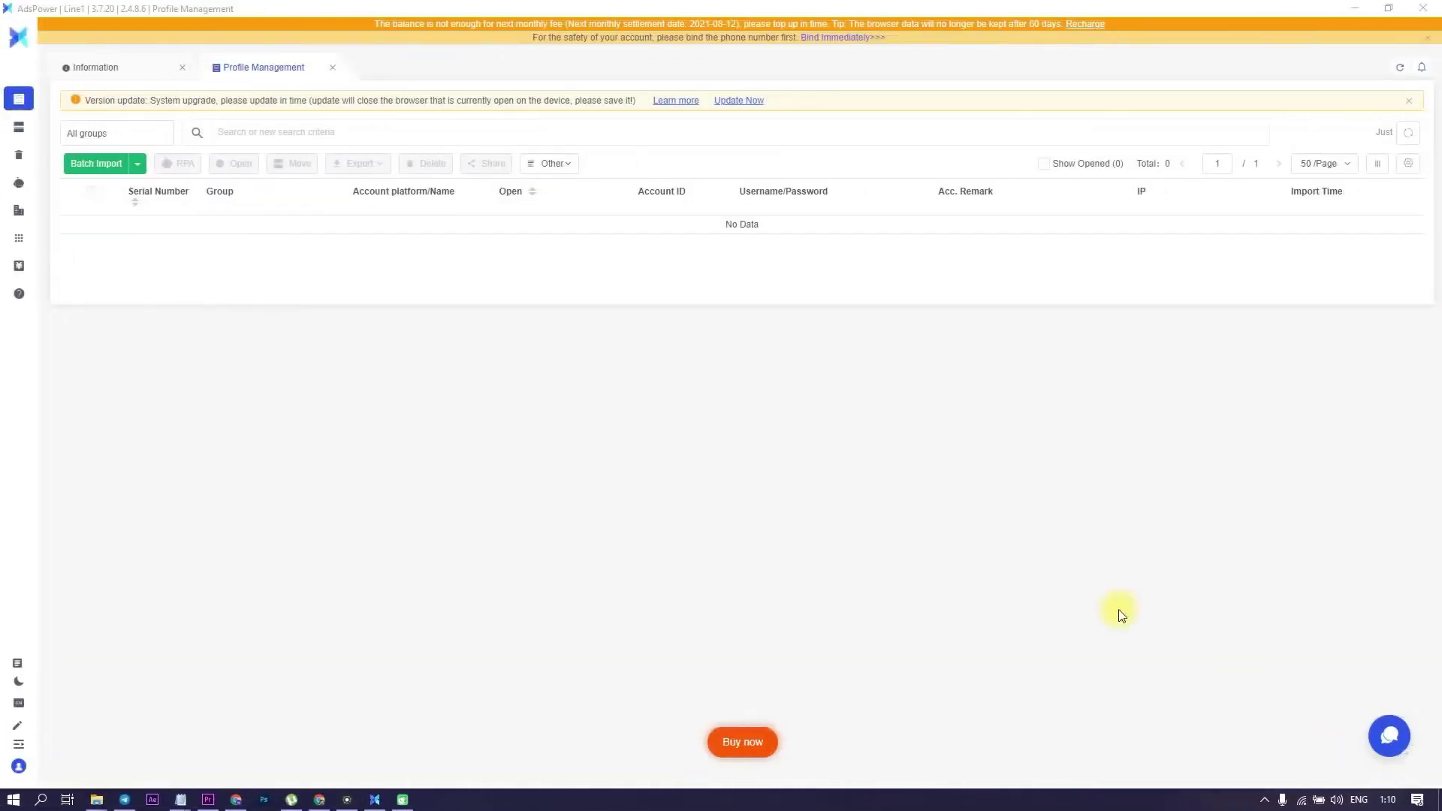
# Open RPA Robot > Processes and start a new task flow, scrolling its Operation Options.
pyautogui.moveTo(18, 263)
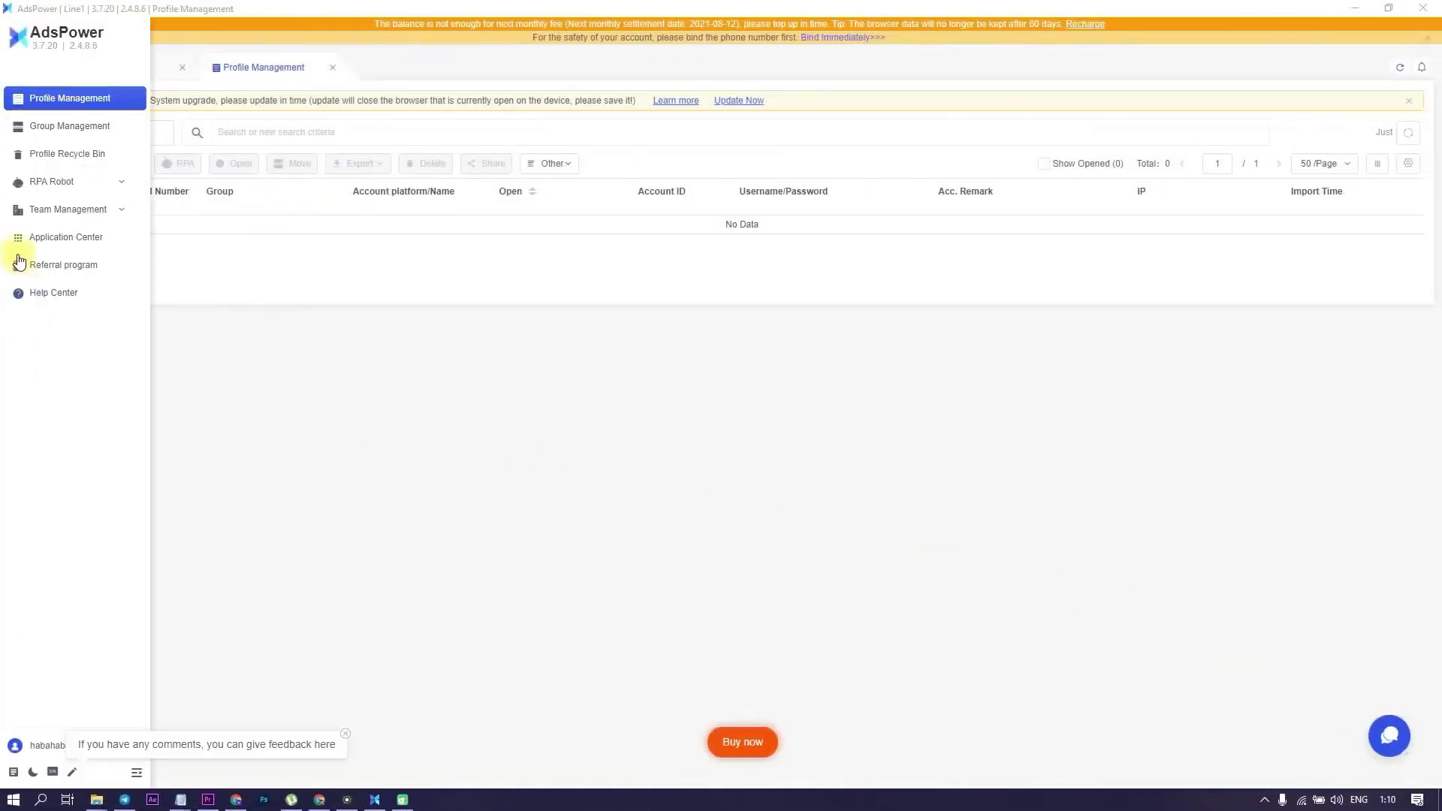
pyautogui.click(121, 185)
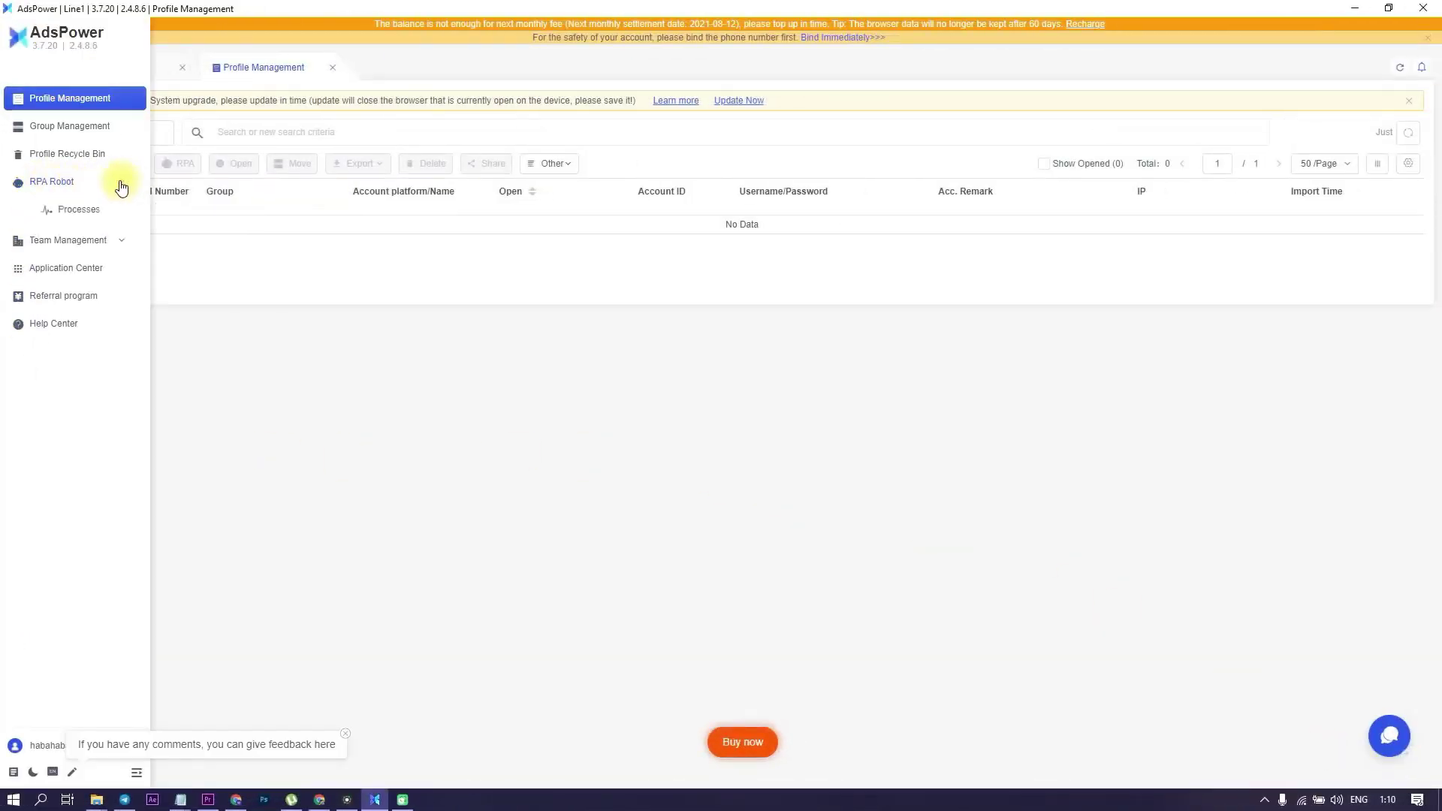
pyautogui.click(85, 213)
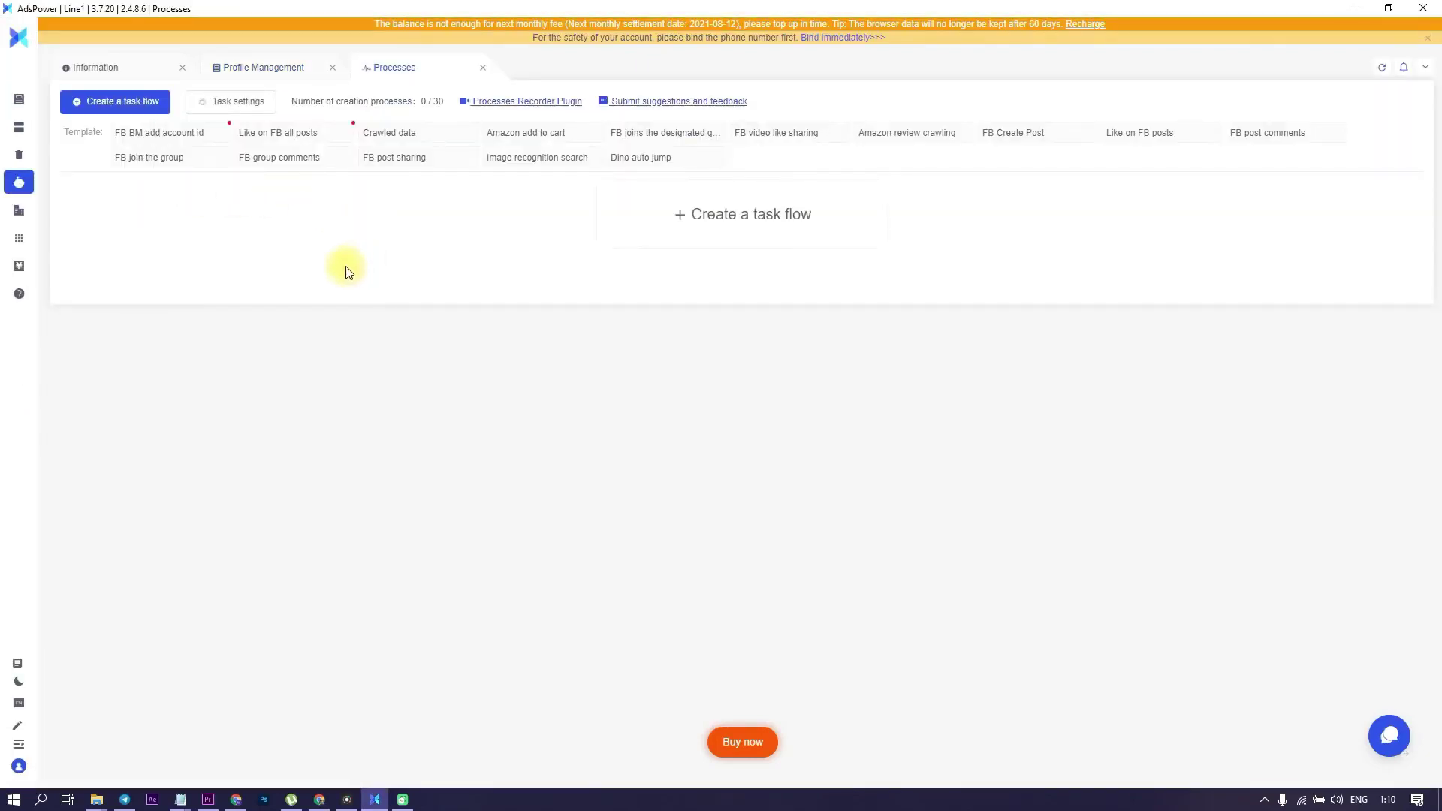
pyautogui.click(681, 222)
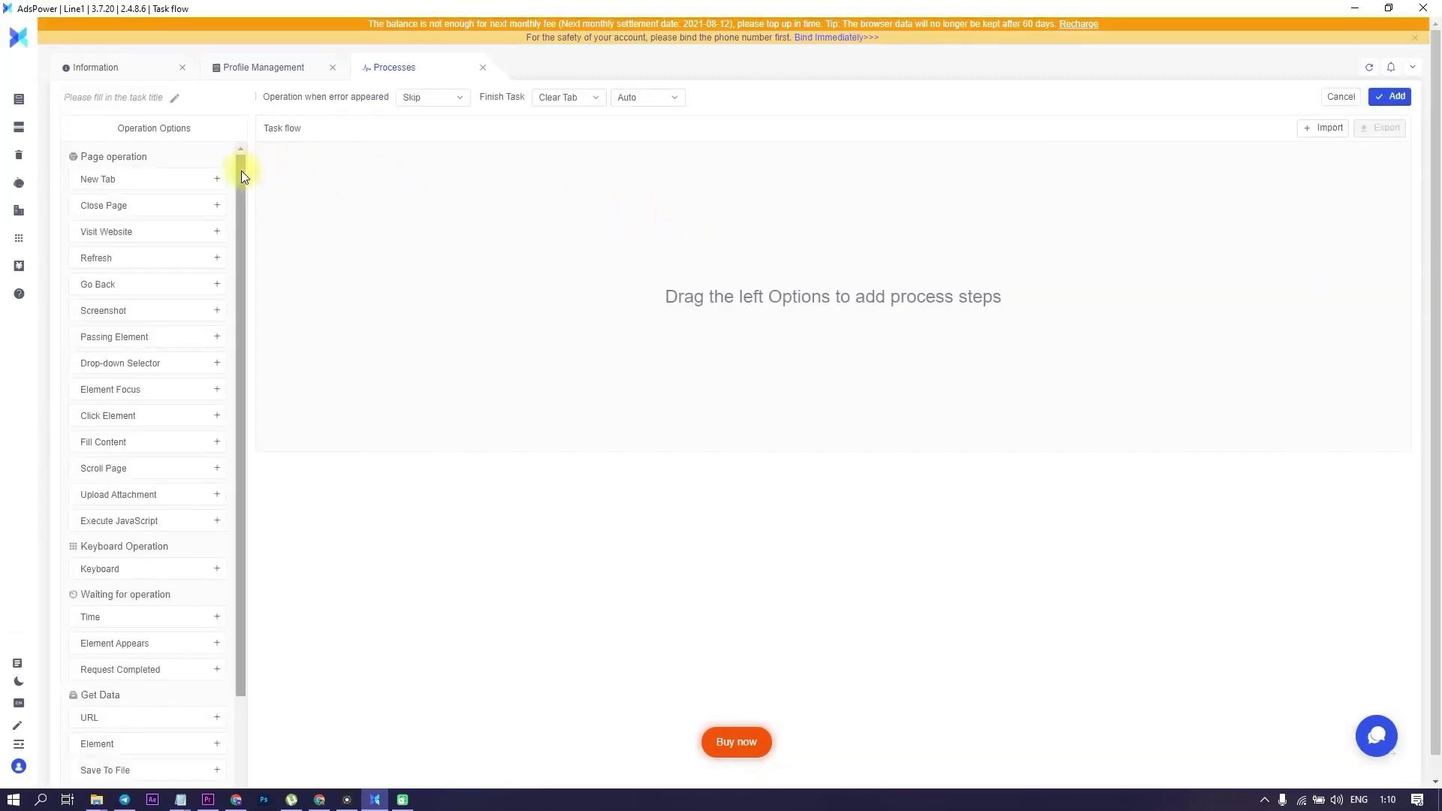
pyautogui.moveTo(241, 170)
pyautogui.mouseDown()
pyautogui.moveTo(240, 308)
pyautogui.moveTo(245, 161)
pyautogui.mouseUp()
pyautogui.moveTo(237, 176)
pyautogui.mouseDown()
pyautogui.moveTo(239, 208)
pyautogui.moveTo(236, 171)
pyautogui.mouseUp()
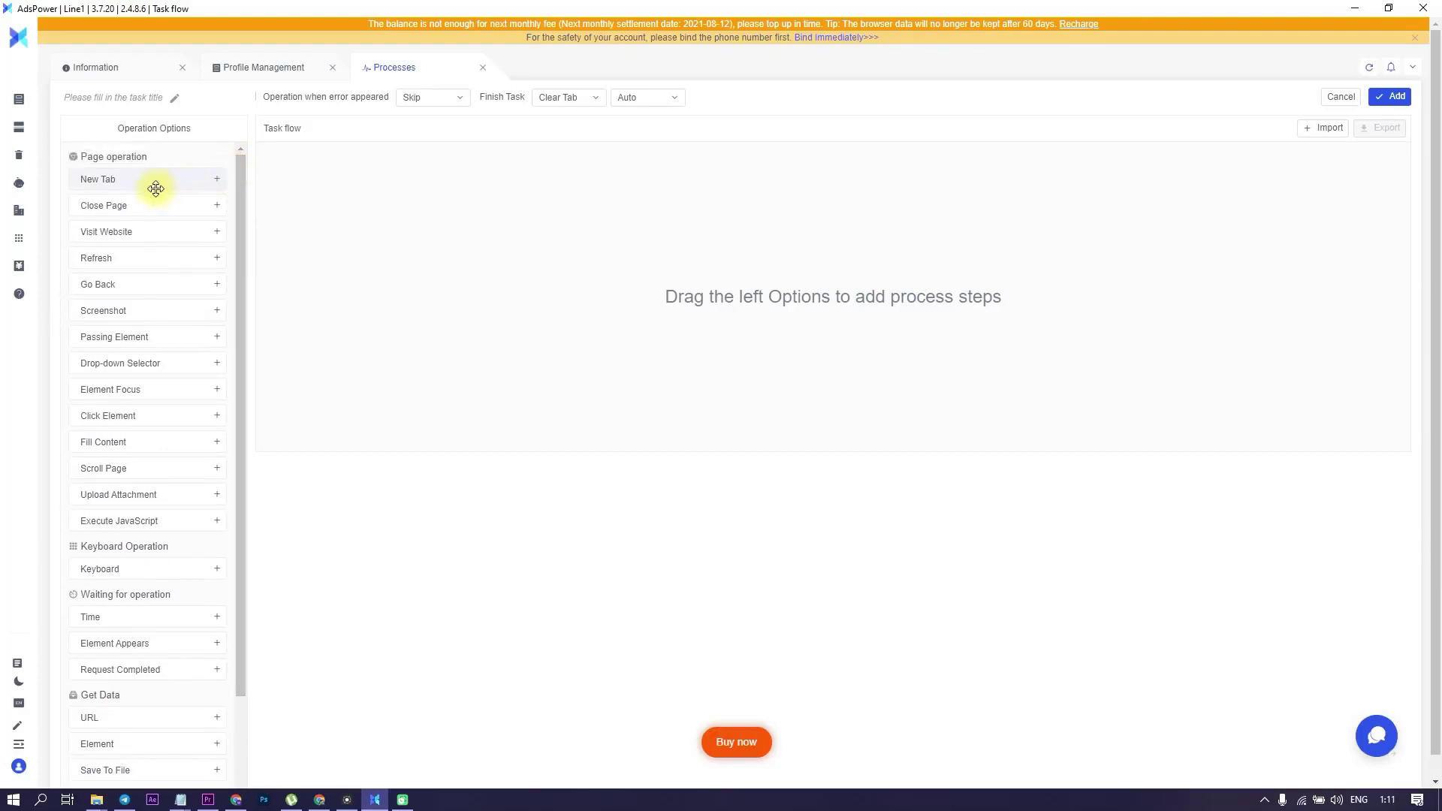
# Return to the Processes list and look over the ready-made task-flow templates.
pyautogui.moveTo(19, 189)
pyautogui.click(64, 208)
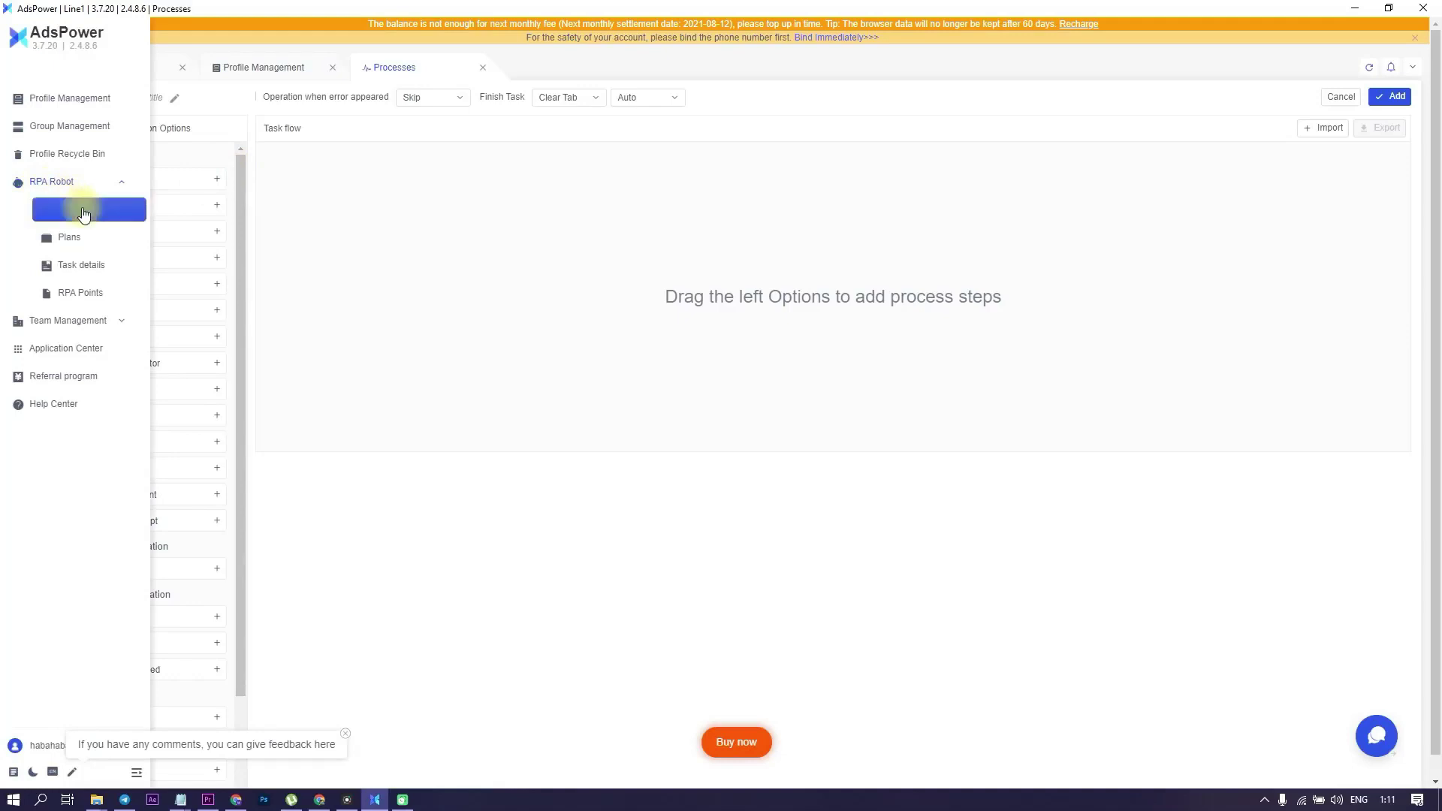
pyautogui.moveTo(263, 135)
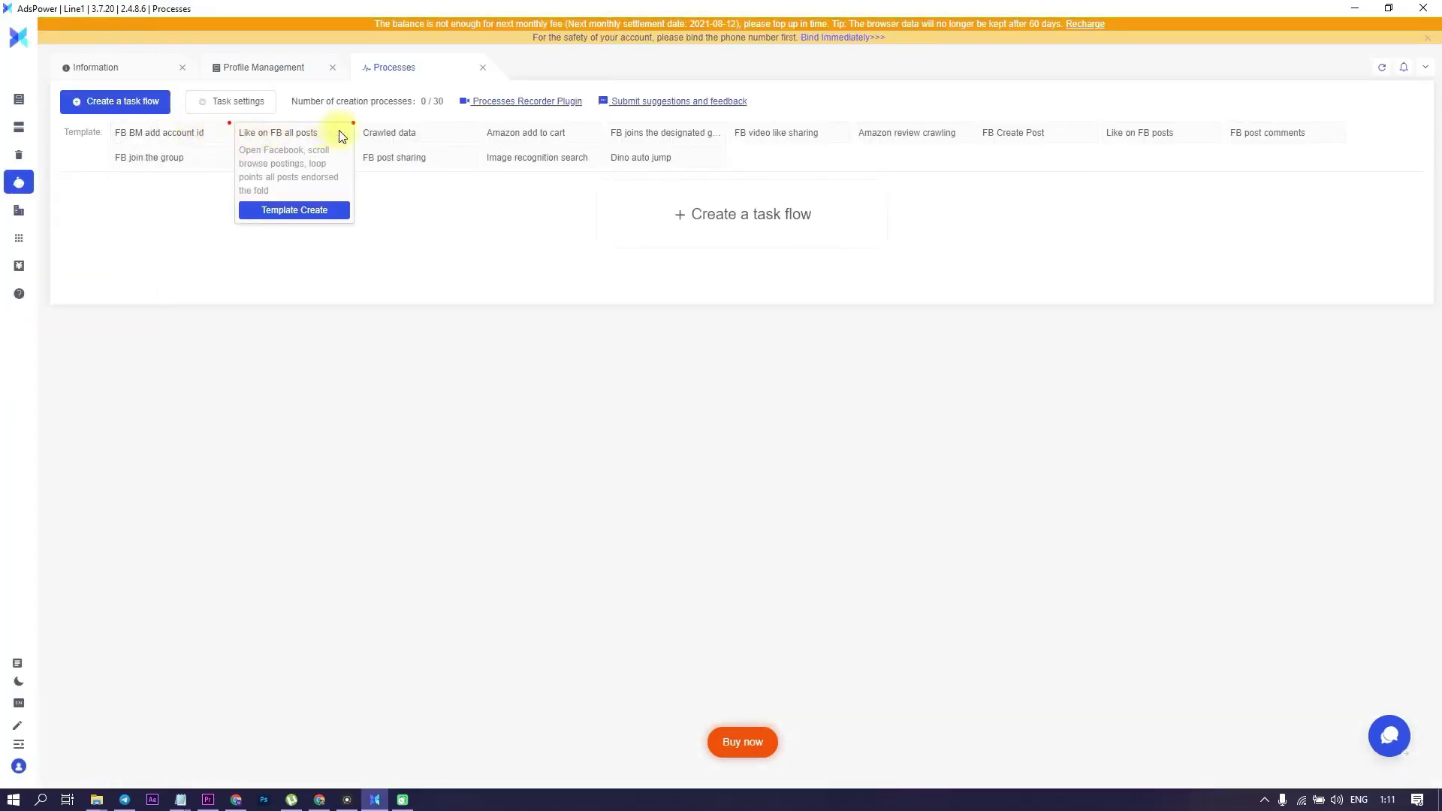
pyautogui.moveTo(642, 149)
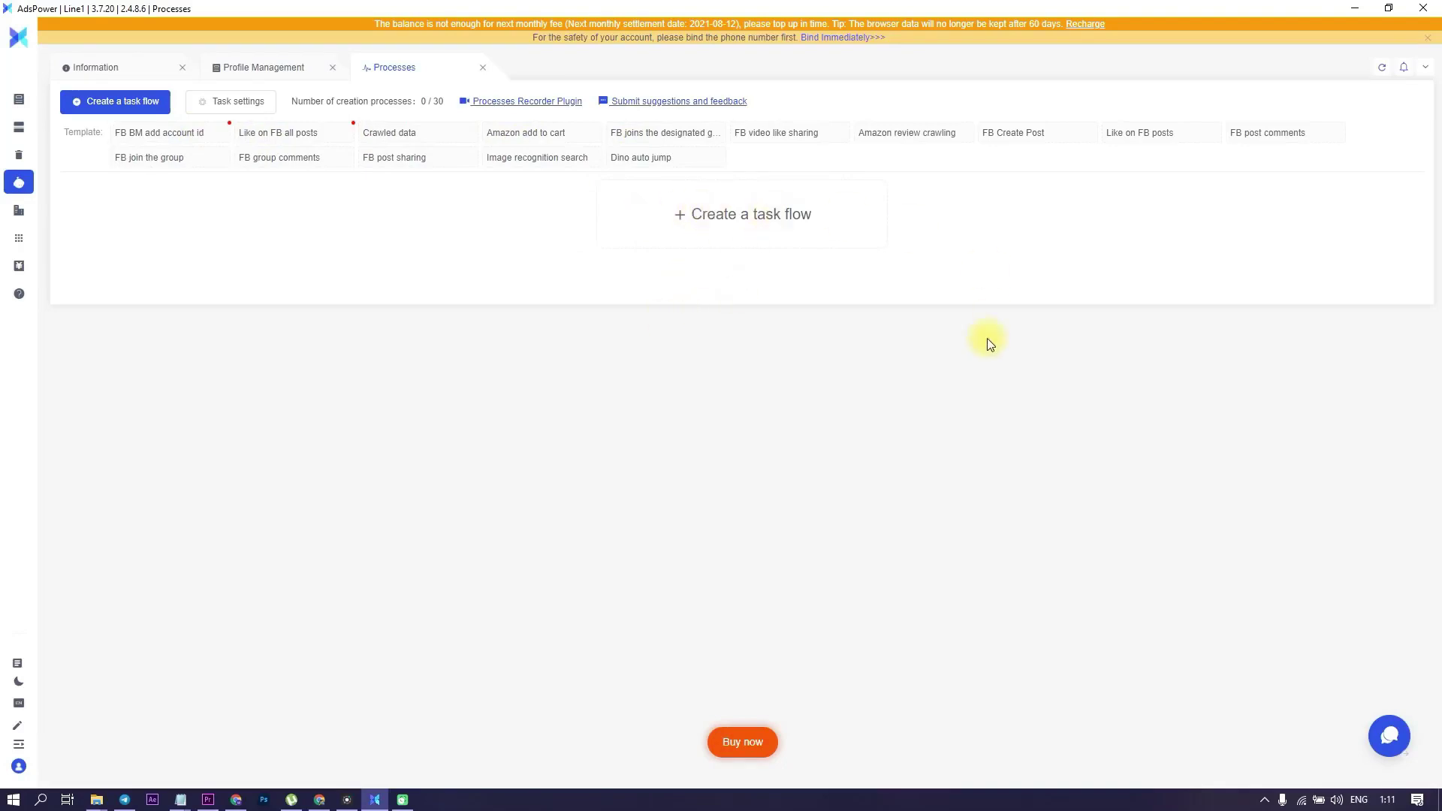
# Review the Referral program page's balance and invitation details, then go back to Profile Management.
pyautogui.moveTo(25, 273)
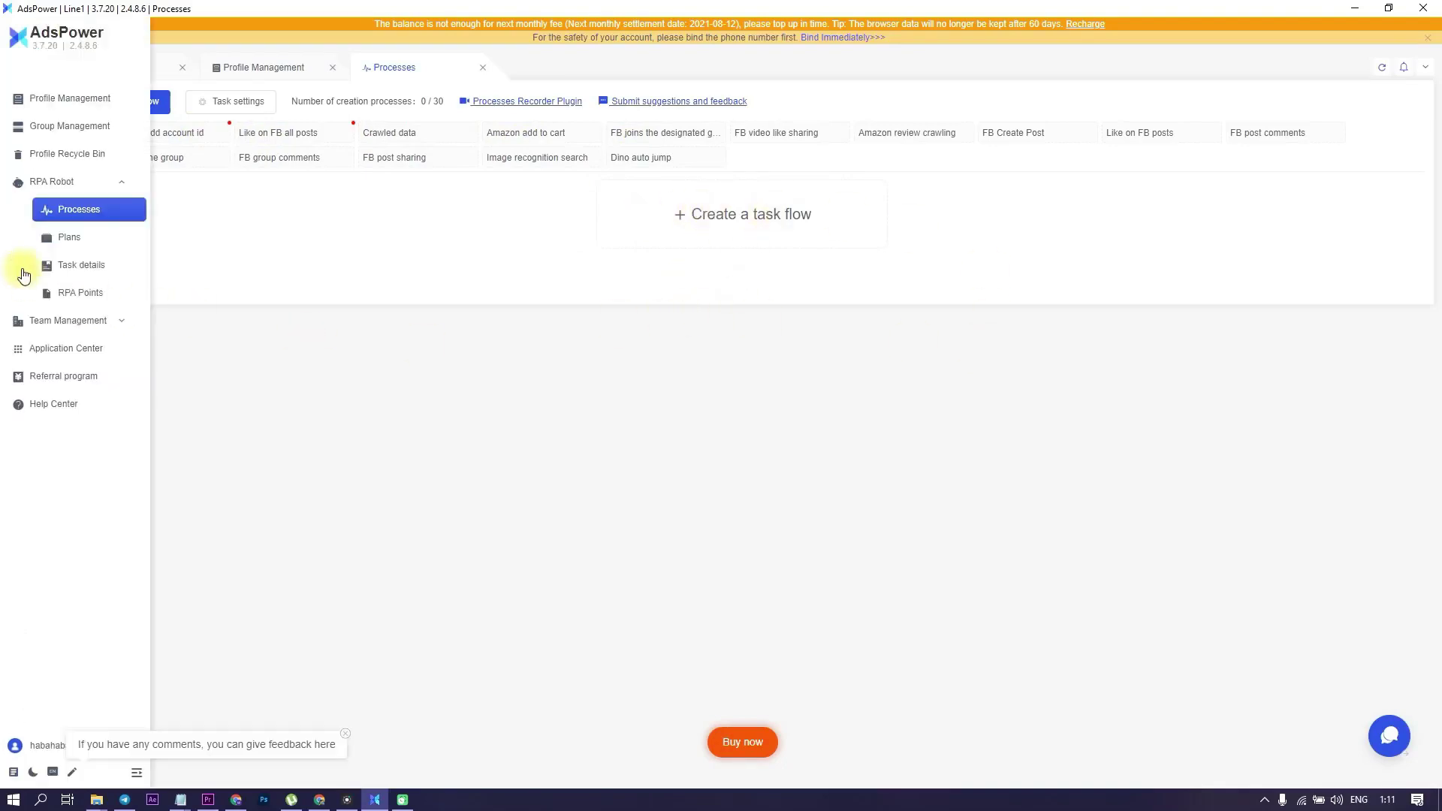
pyautogui.click(58, 379)
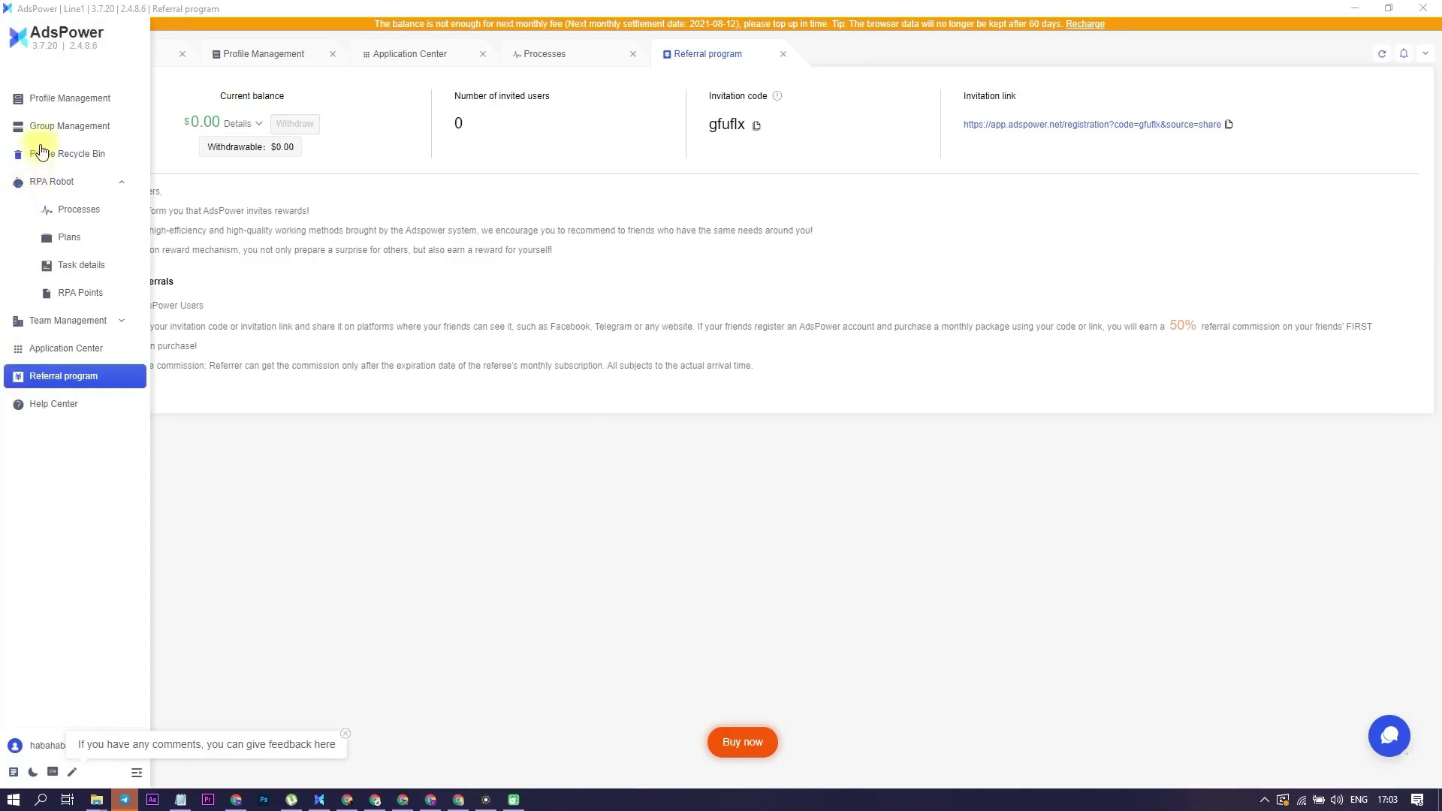
pyautogui.click(57, 100)
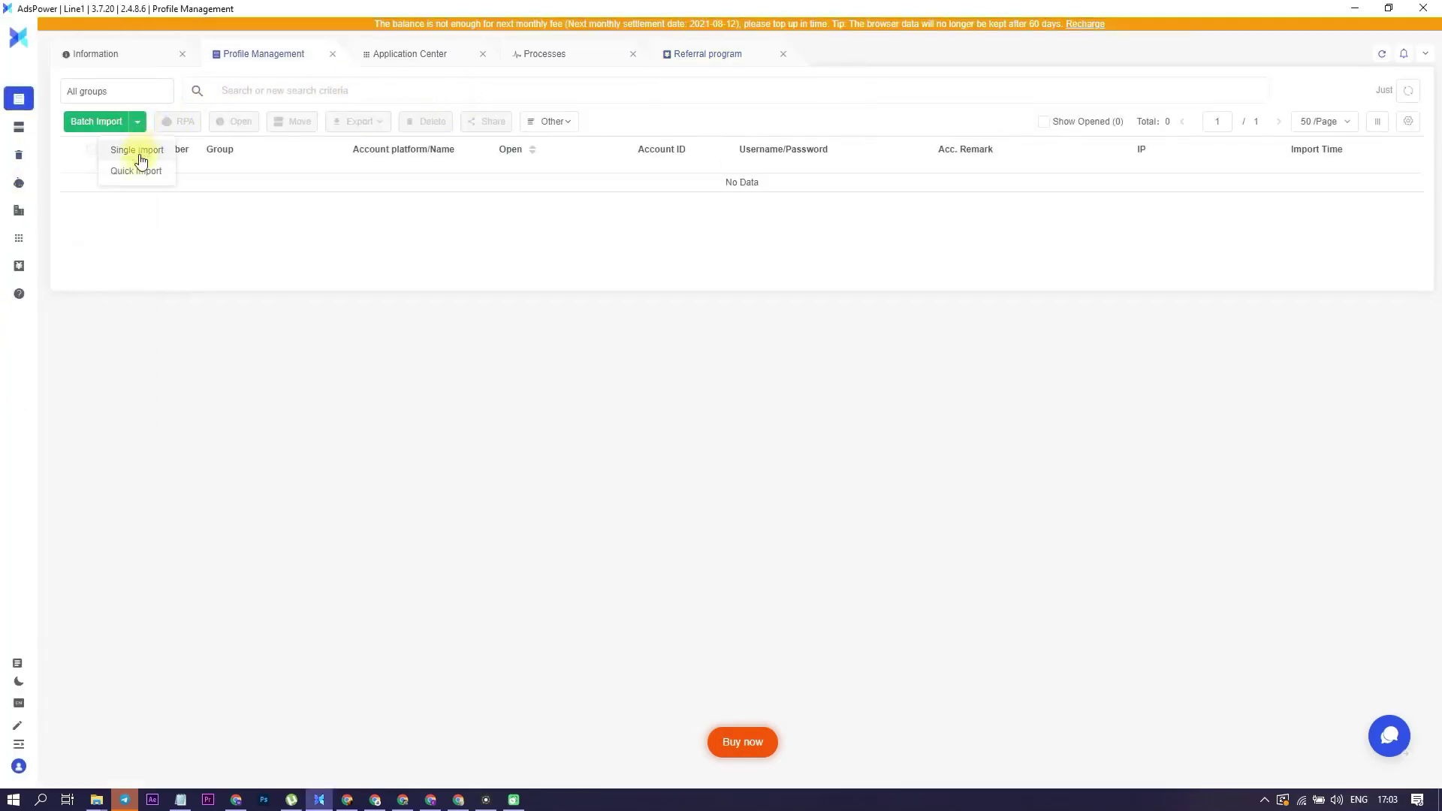
# Begin a Batch Import of profiles with 'other' chosen as the account platform.
pyautogui.click(98, 122)
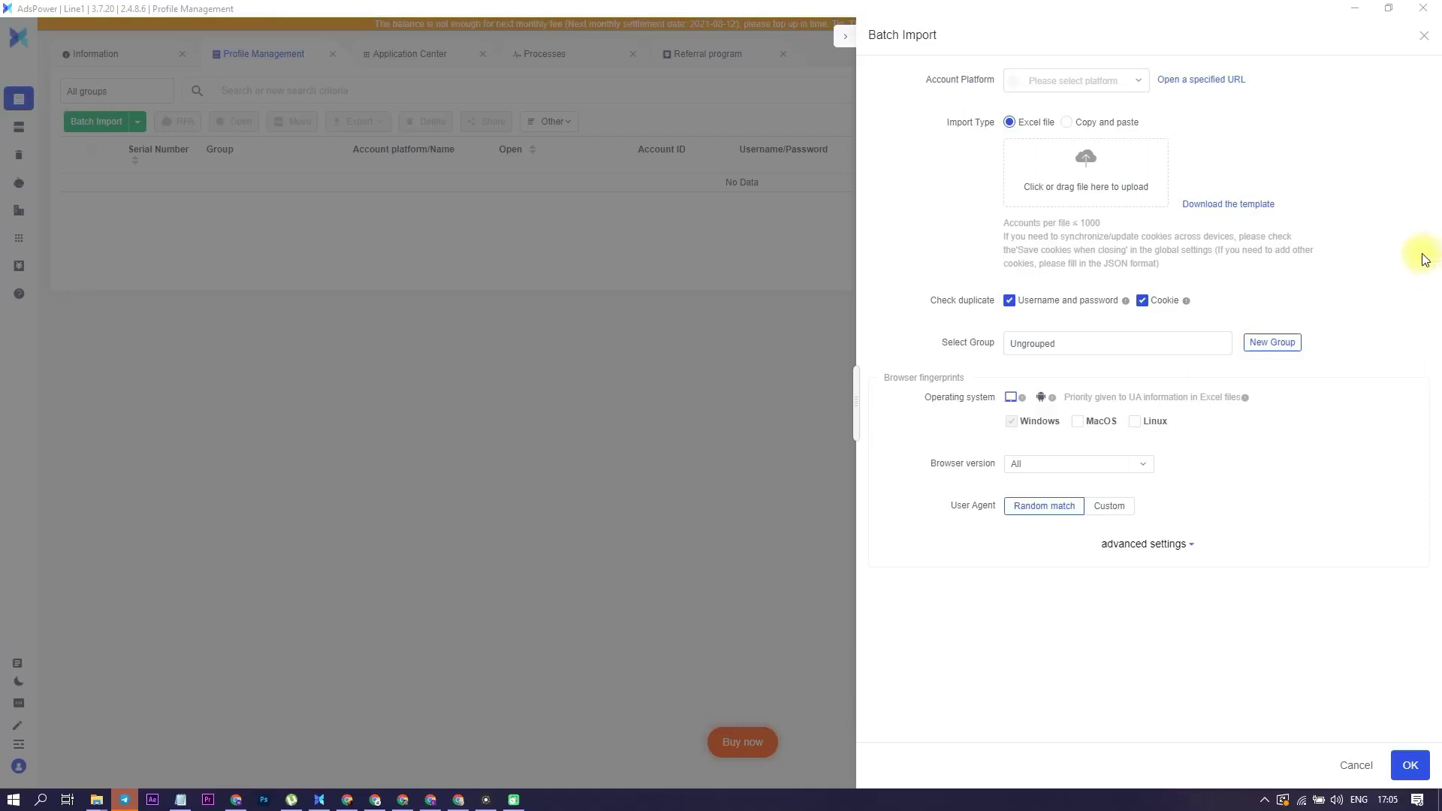
pyautogui.click(1134, 88)
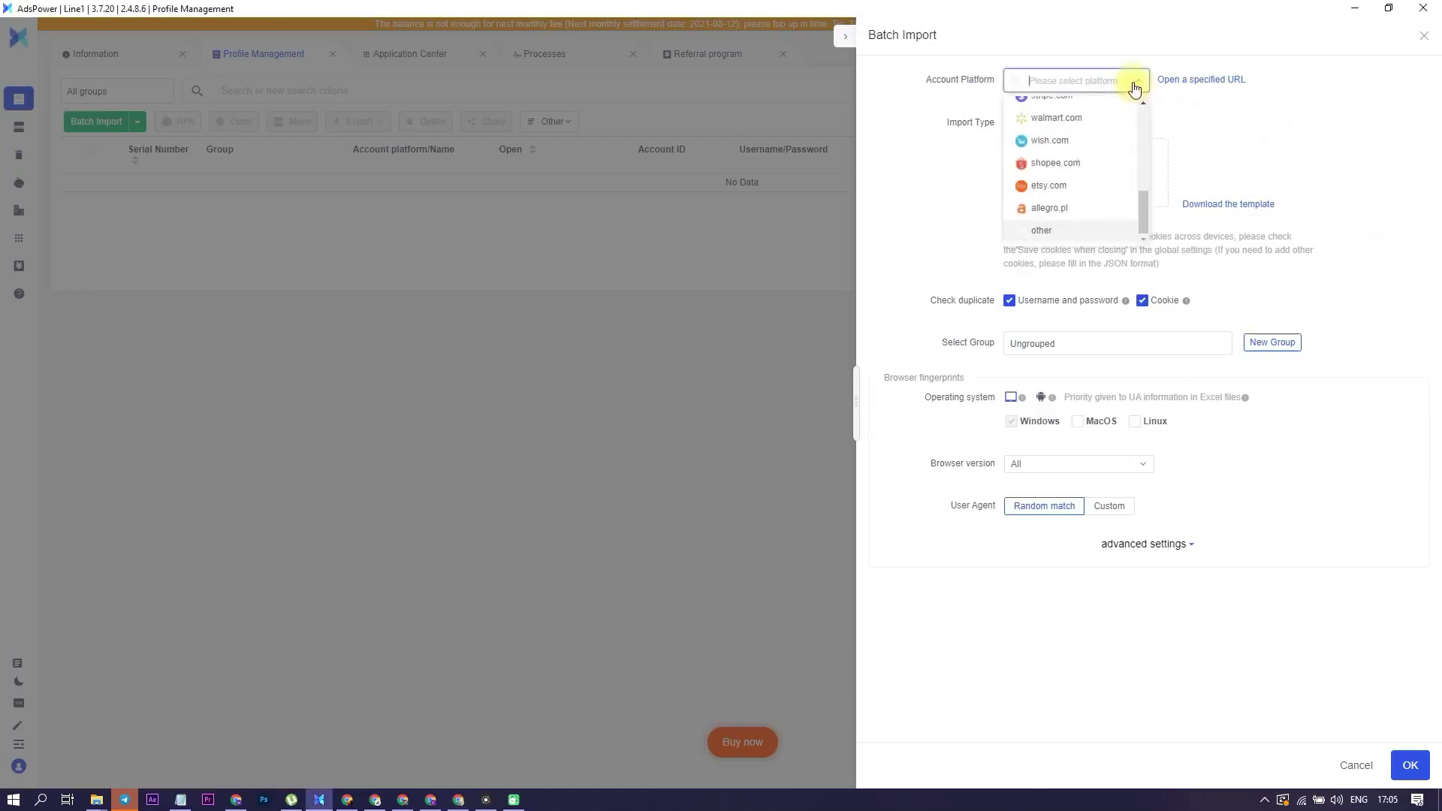
pyautogui.click(1082, 227)
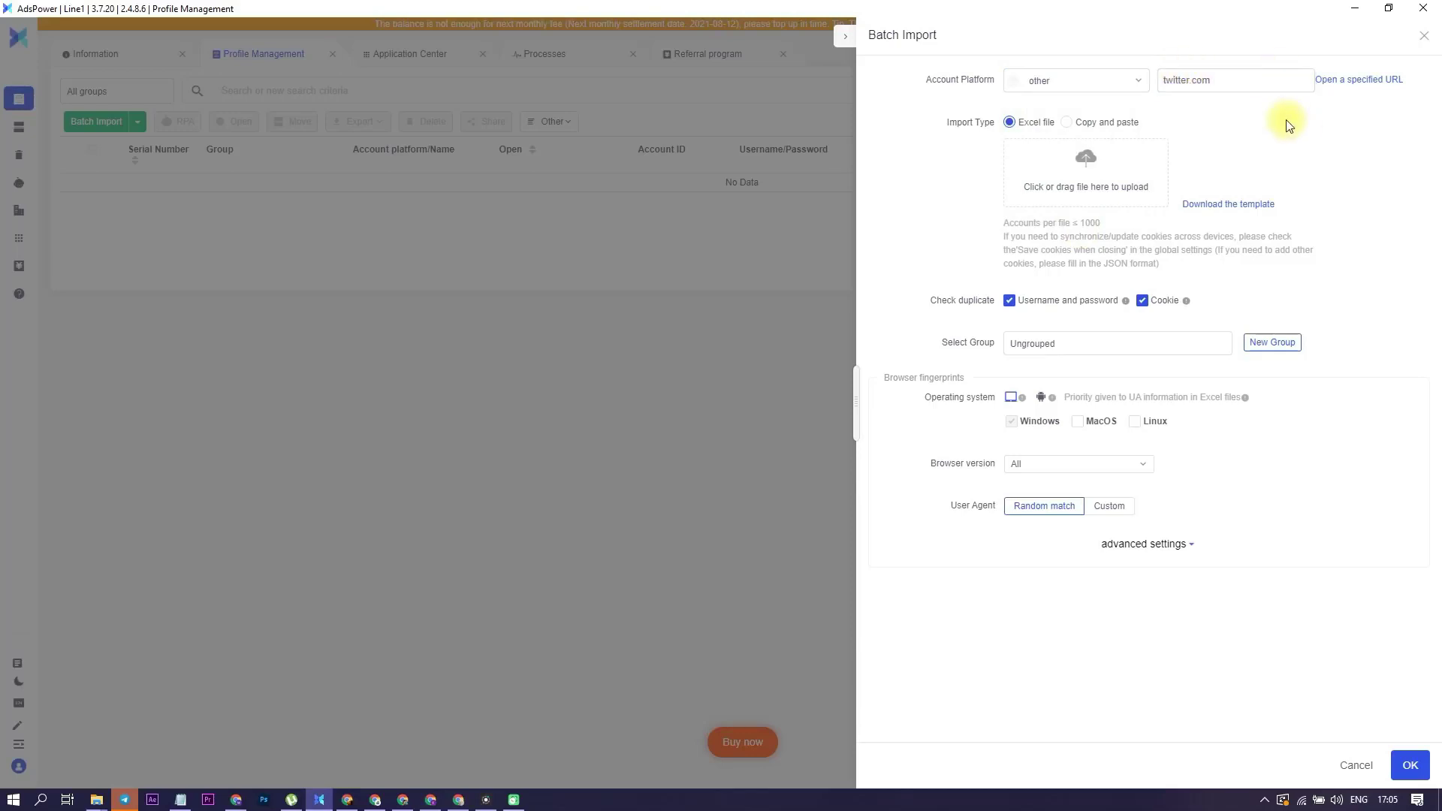
# Download the import template and inspect the example row's password, cookie and proxy cells.
pyautogui.click(1239, 208)
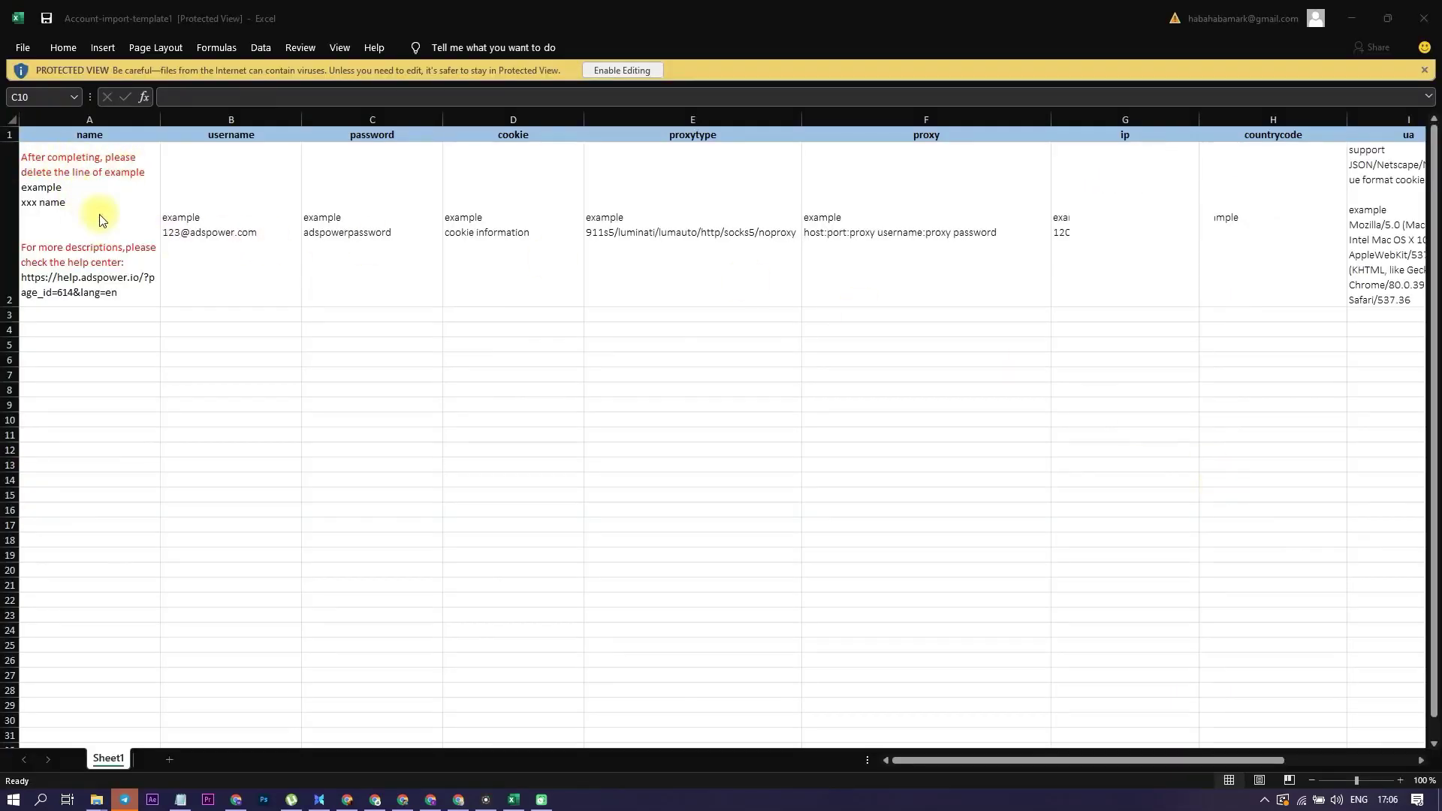
pyautogui.click(335, 221)
pyautogui.click(495, 229)
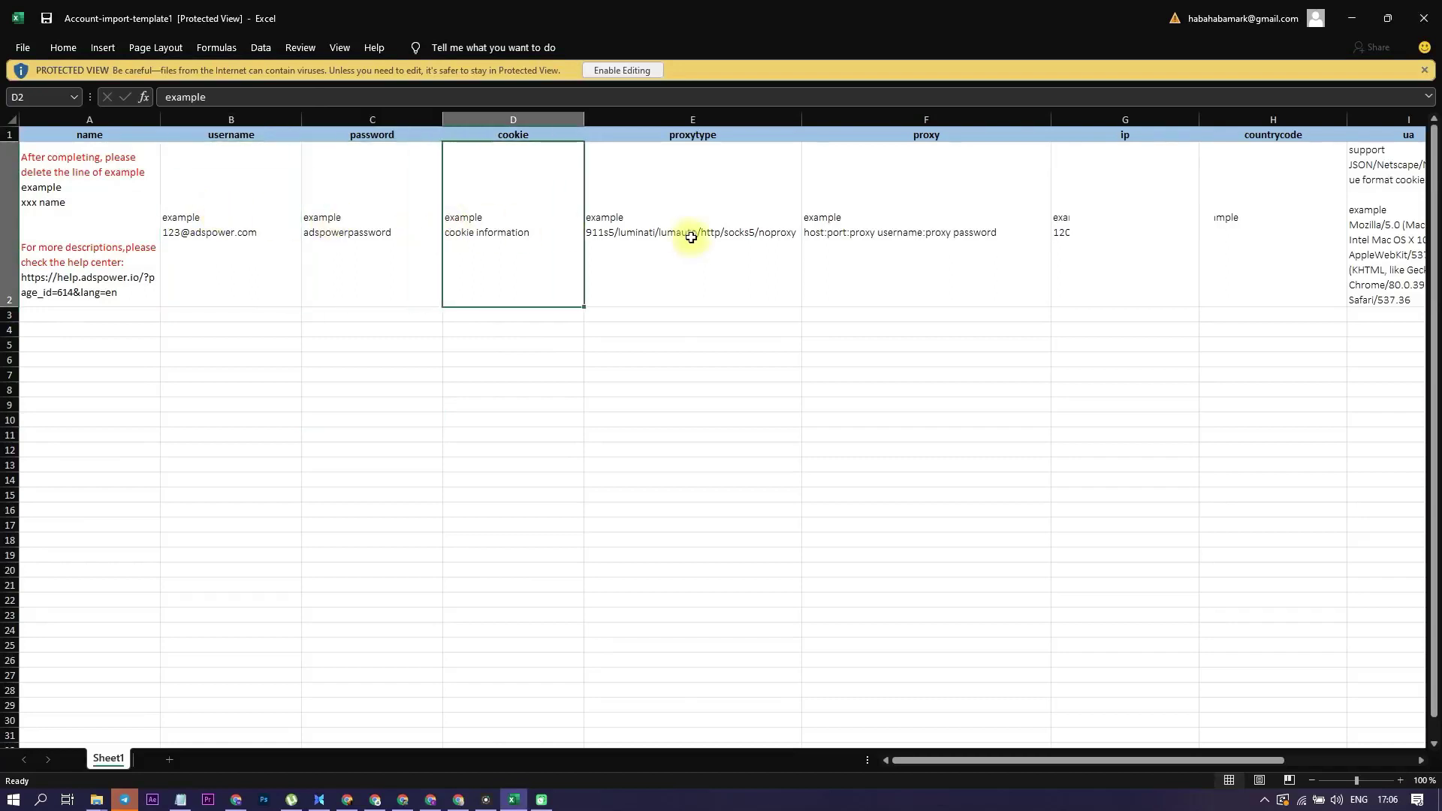
pyautogui.click(713, 233)
pyautogui.click(892, 235)
pyautogui.click(547, 134)
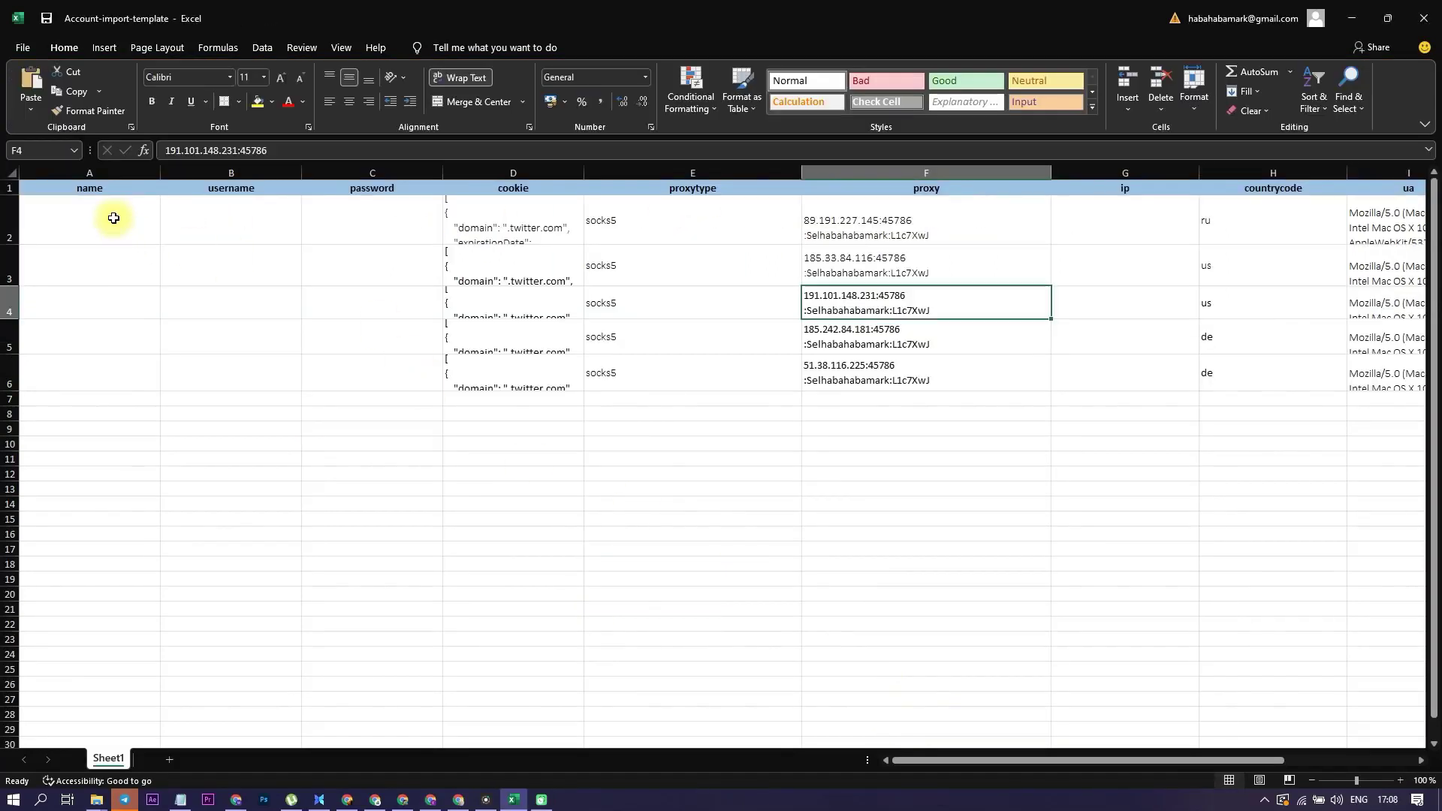
# In the filled template, expand cell D2 to read the first profile's full cookie JSON.
pyautogui.click(113, 218)
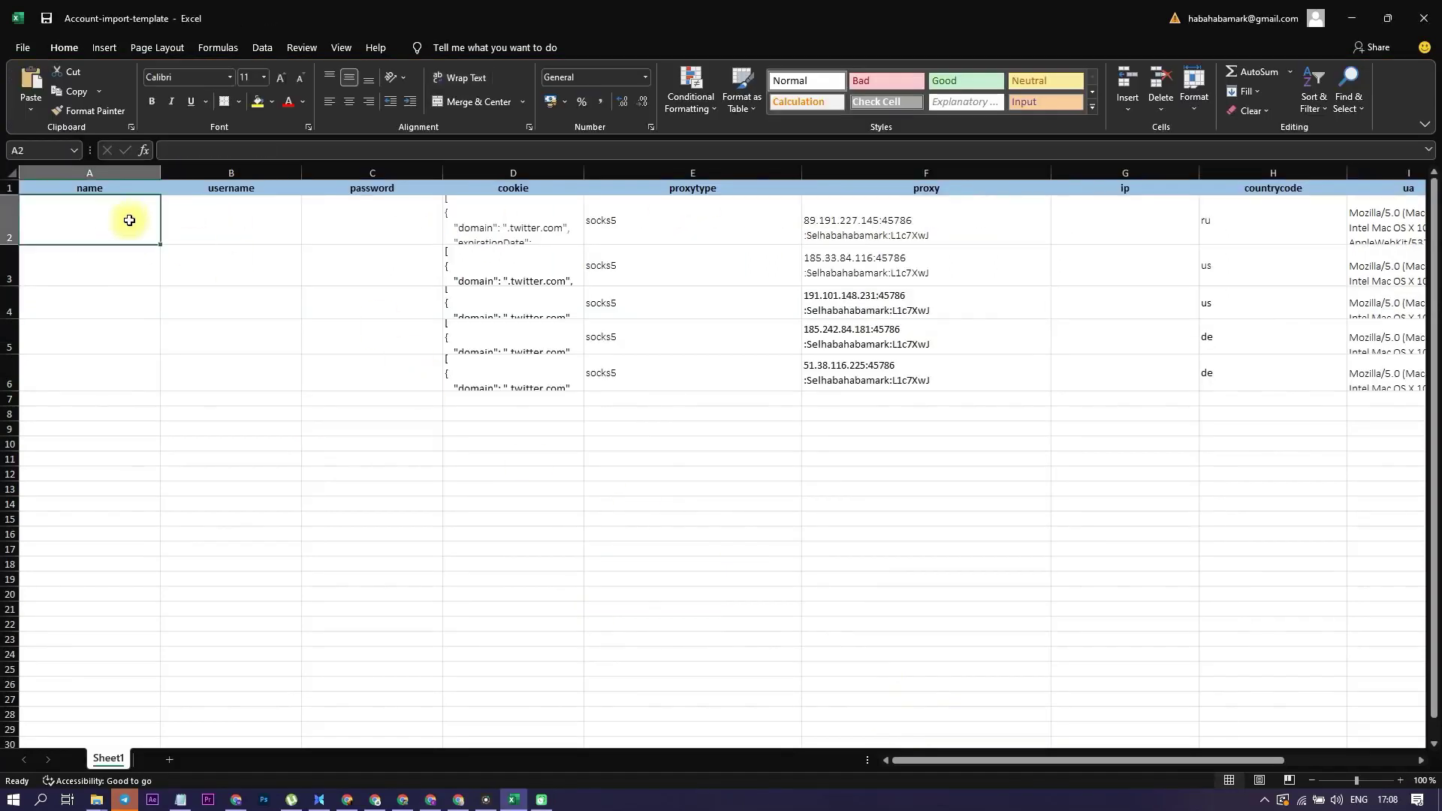
pyautogui.click(225, 225)
pyautogui.click(345, 228)
pyautogui.click(483, 226)
pyautogui.doubleClick(517, 229)
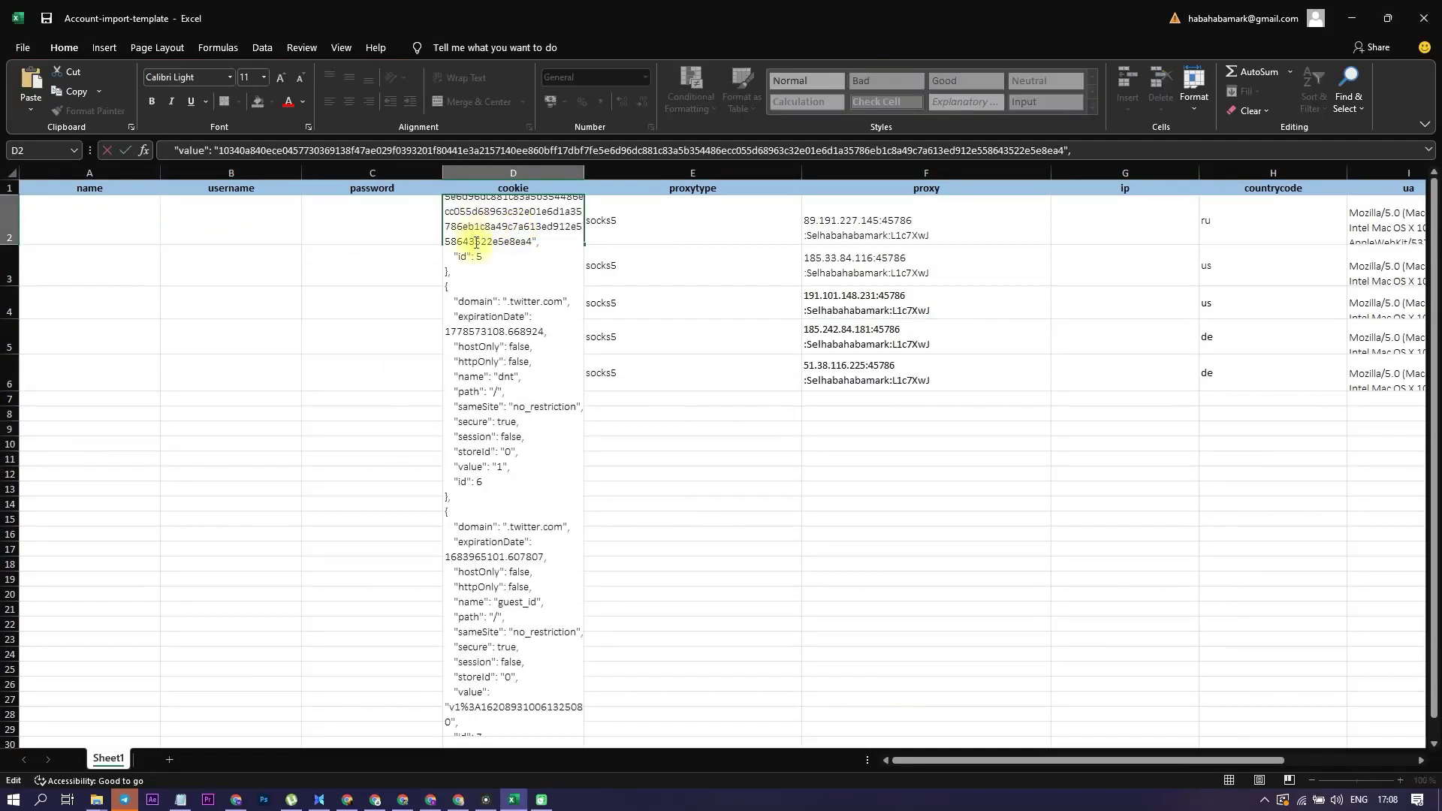
pyautogui.moveTo(472, 247); pyautogui.dragTo(461, 151)
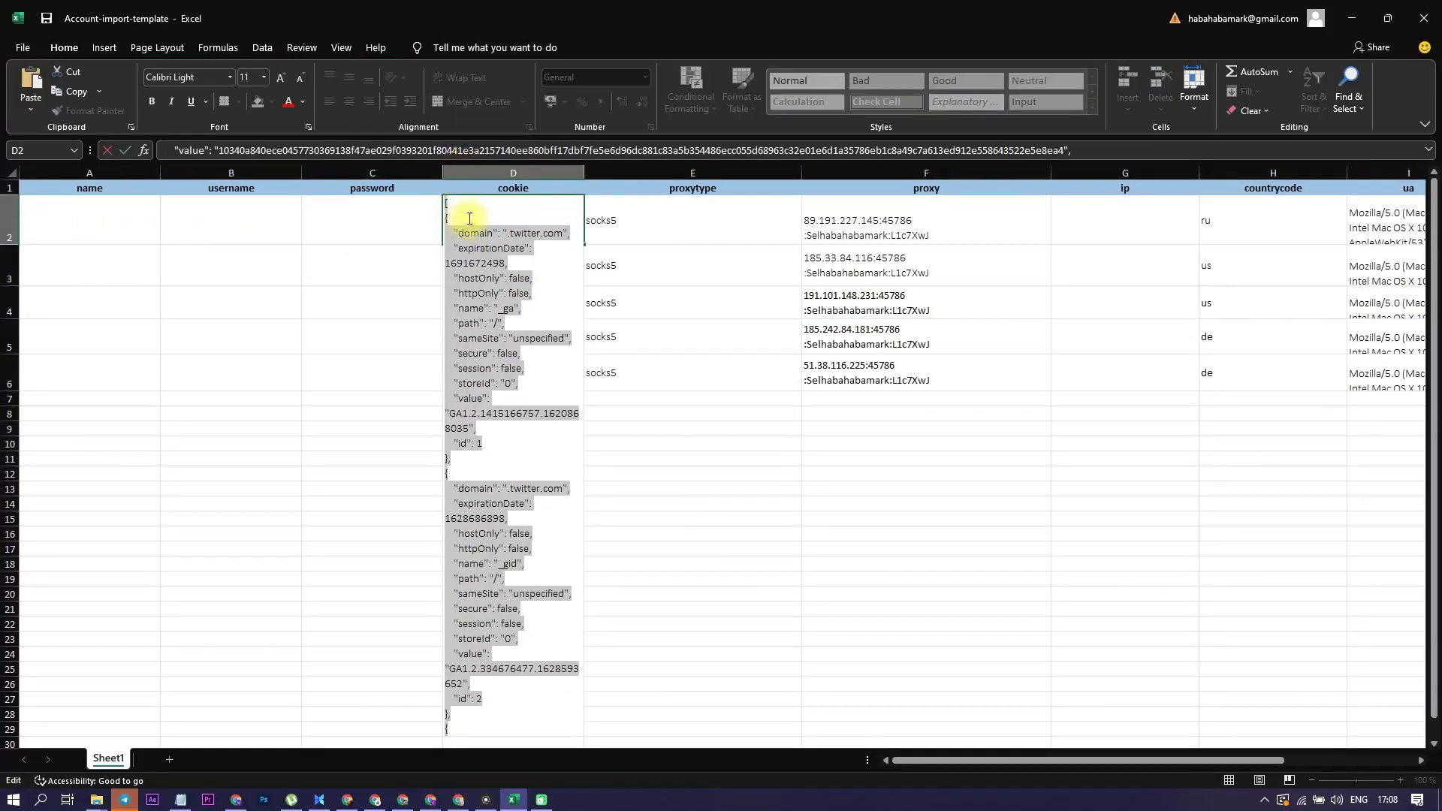
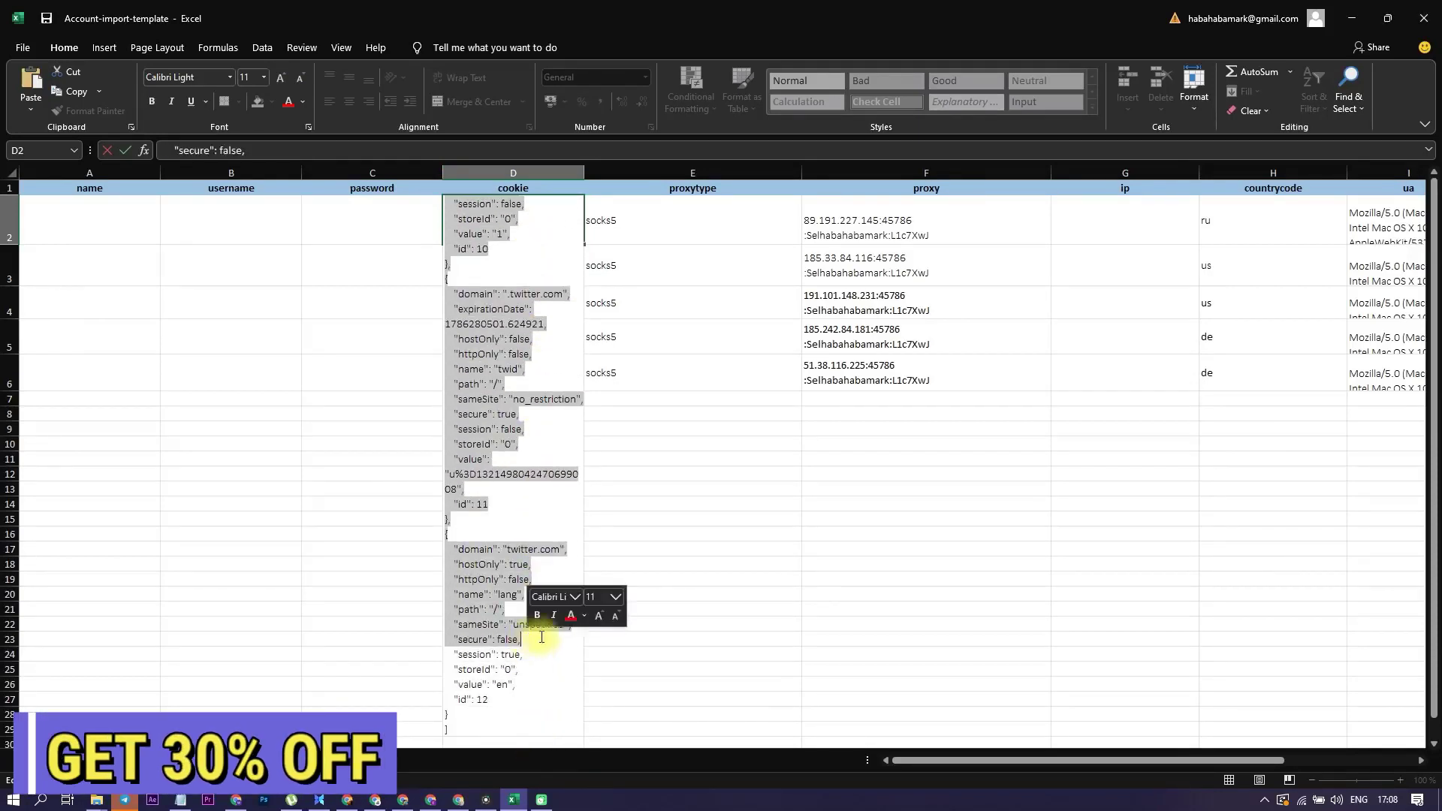
# Commit the pasted cookie JSON in cell D2 by selecting cell E13.
pyautogui.click(683, 496)
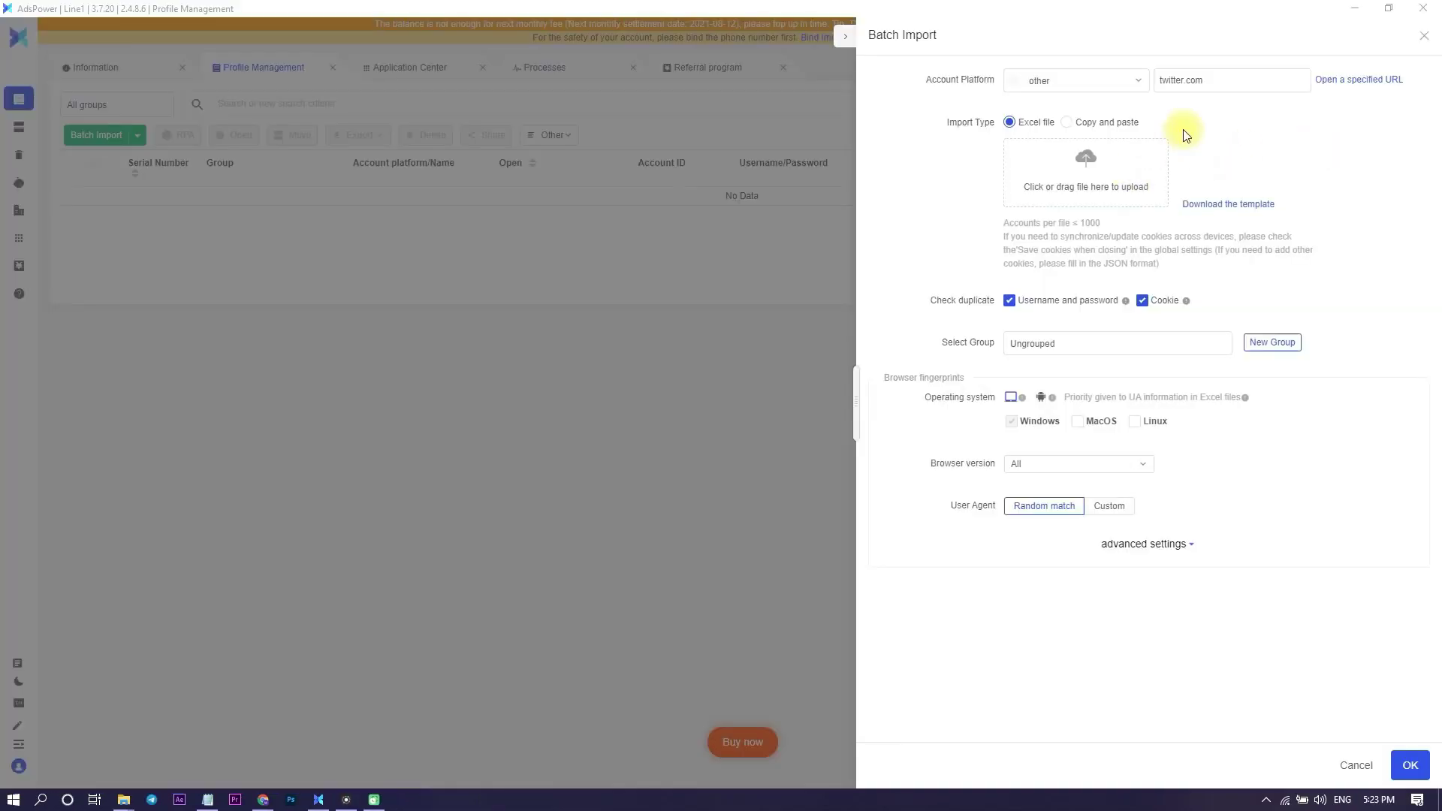
# Import Account-import-template.xlsx for twitter.com with advanced fingerprint settings shown, creating profiles 15–19.
pyautogui.click(1065, 184)
pyautogui.doubleClick(232, 493)
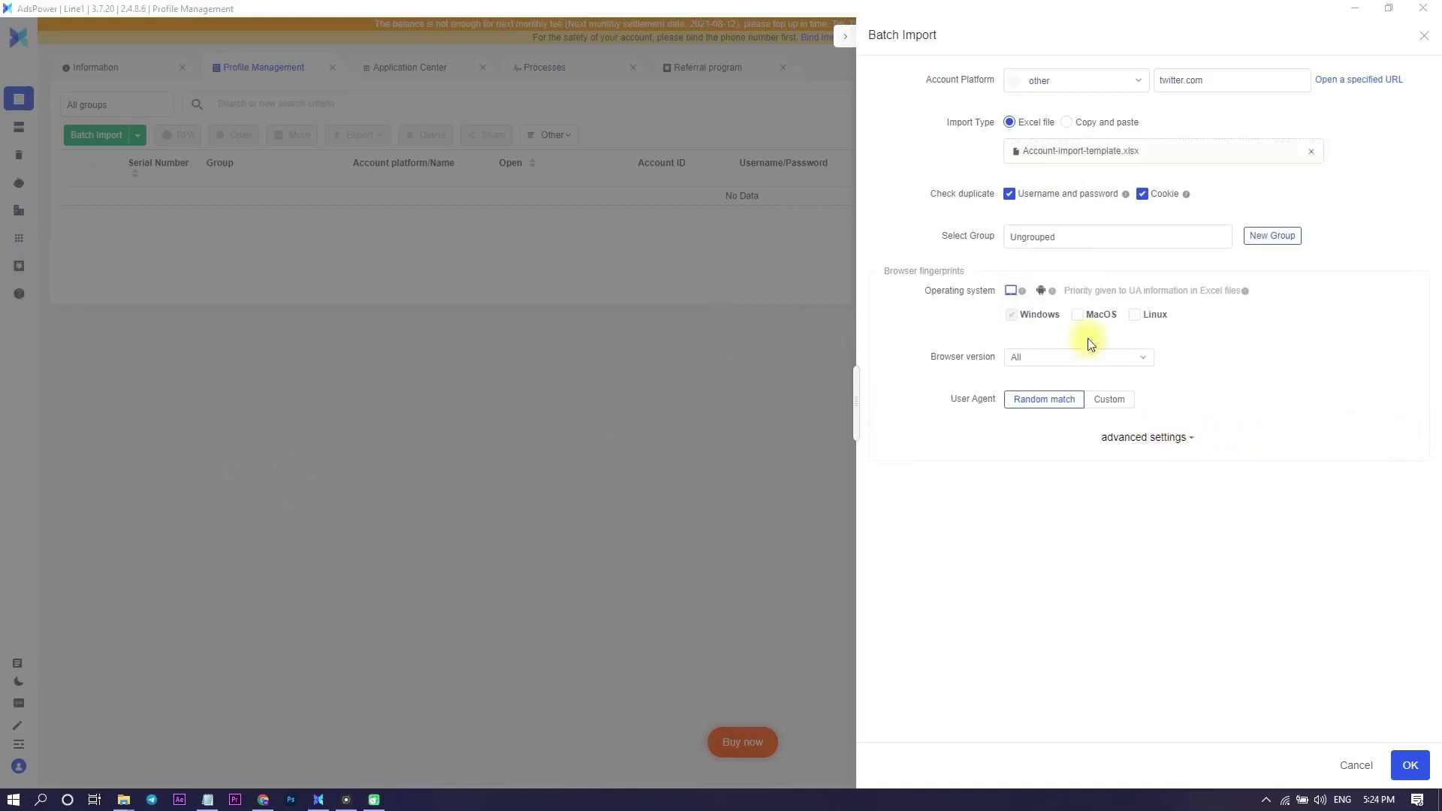
pyautogui.moveTo(967, 271); pyautogui.dragTo(883, 270)
pyautogui.click(1208, 347)
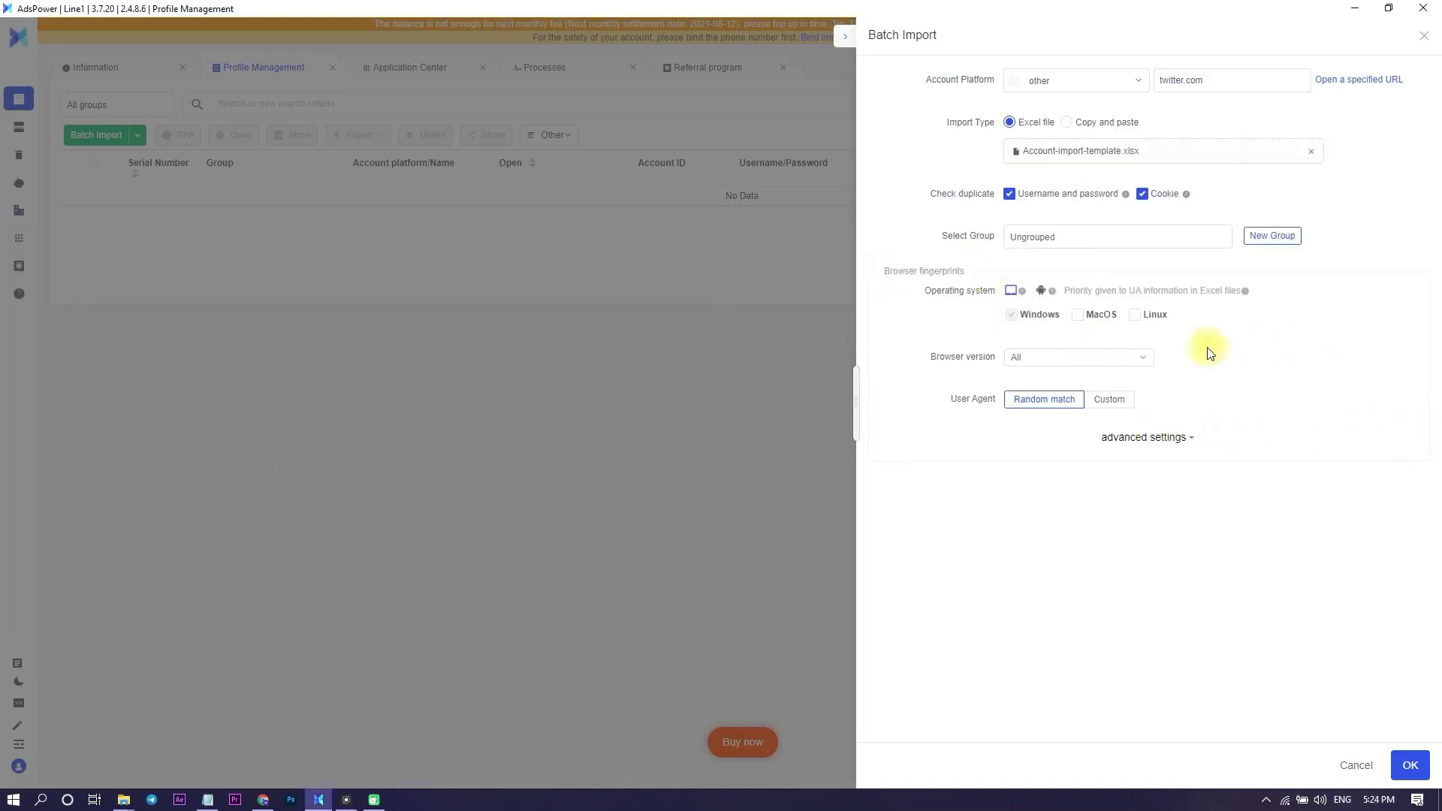
pyautogui.click(1146, 437)
pyautogui.scroll(-5, 1426, 547)
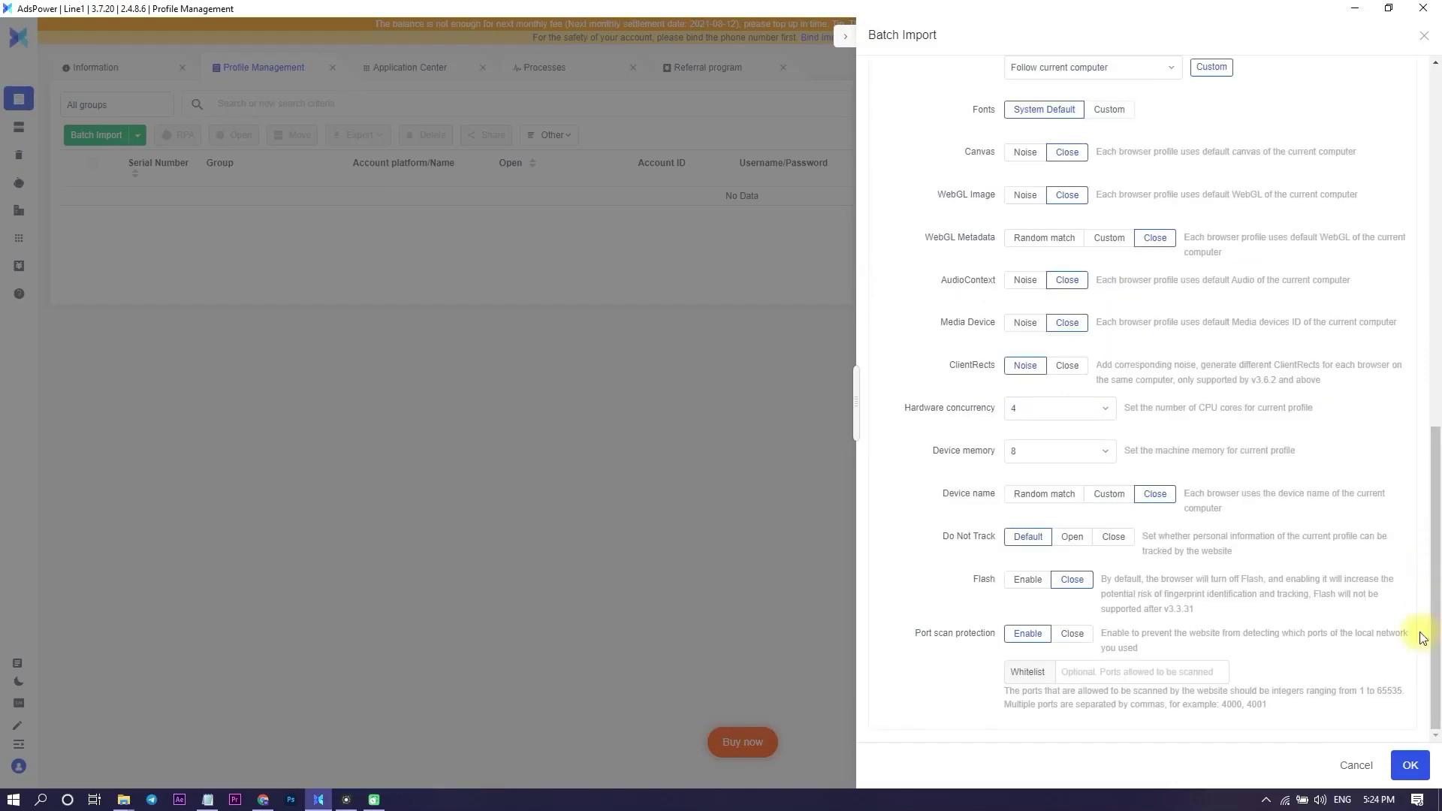
pyautogui.click(1407, 763)
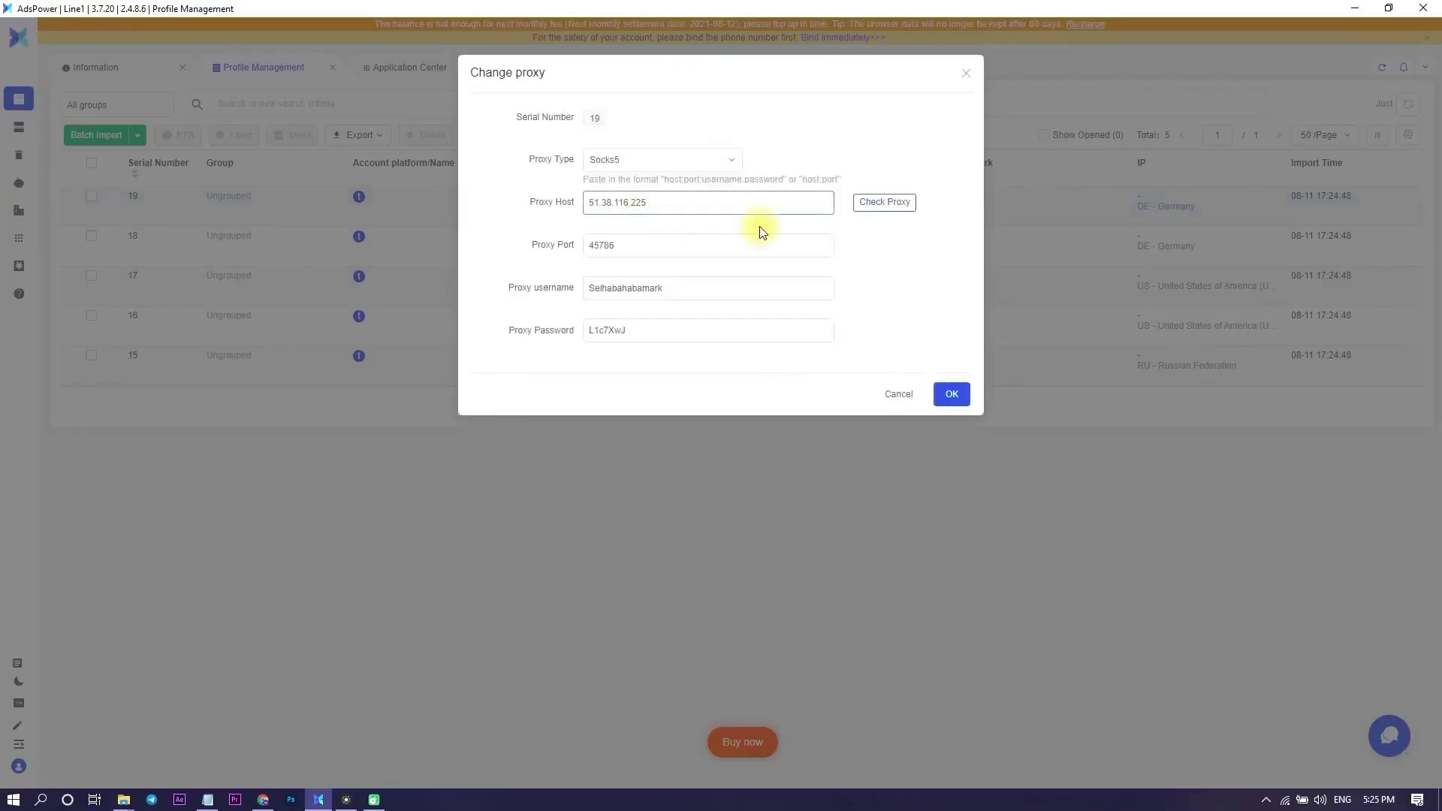
# Verify profile 19's Socks5 proxy passes the check, then launch all five profiles together.
pyautogui.click(882, 202)
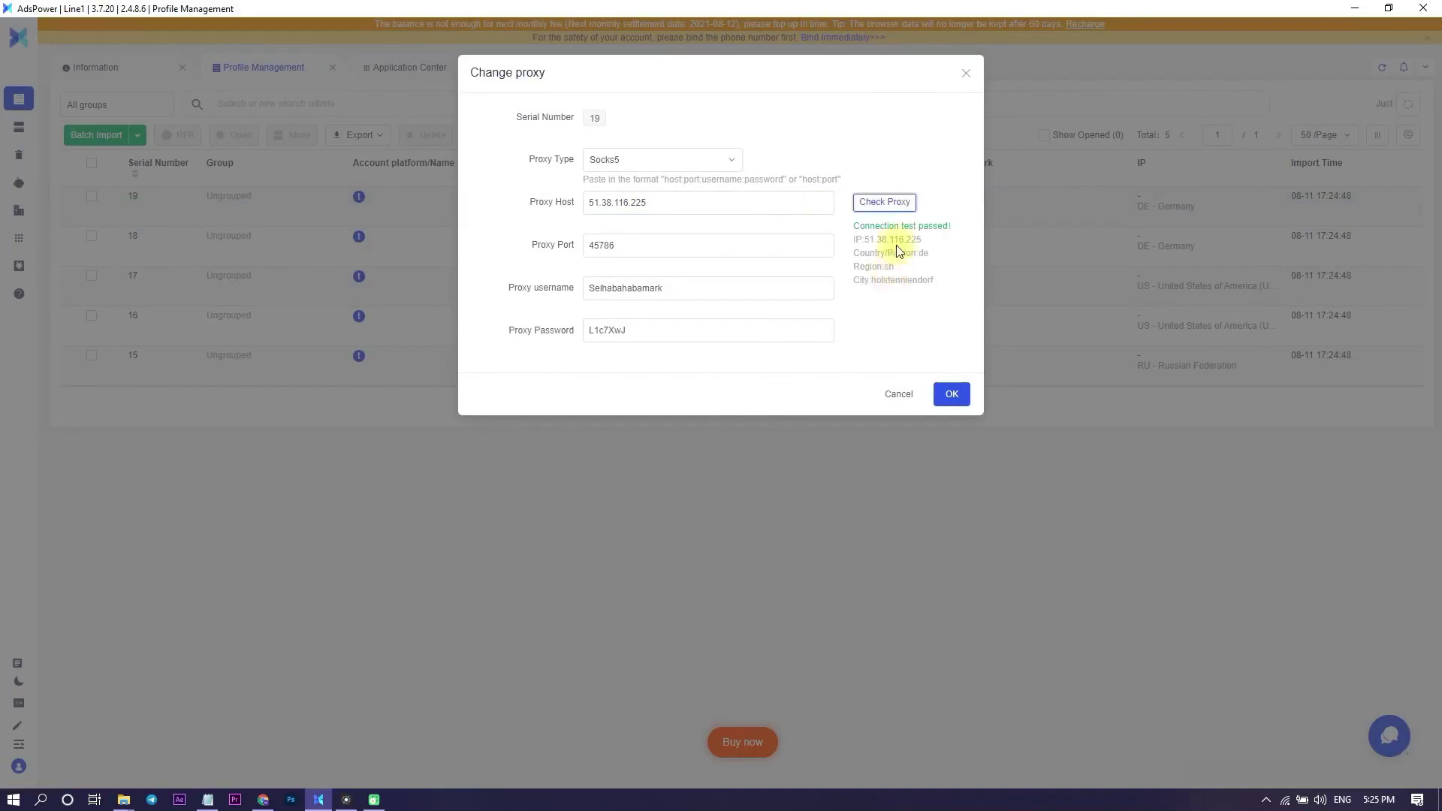
pyautogui.moveTo(944, 225); pyautogui.dragTo(854, 224)
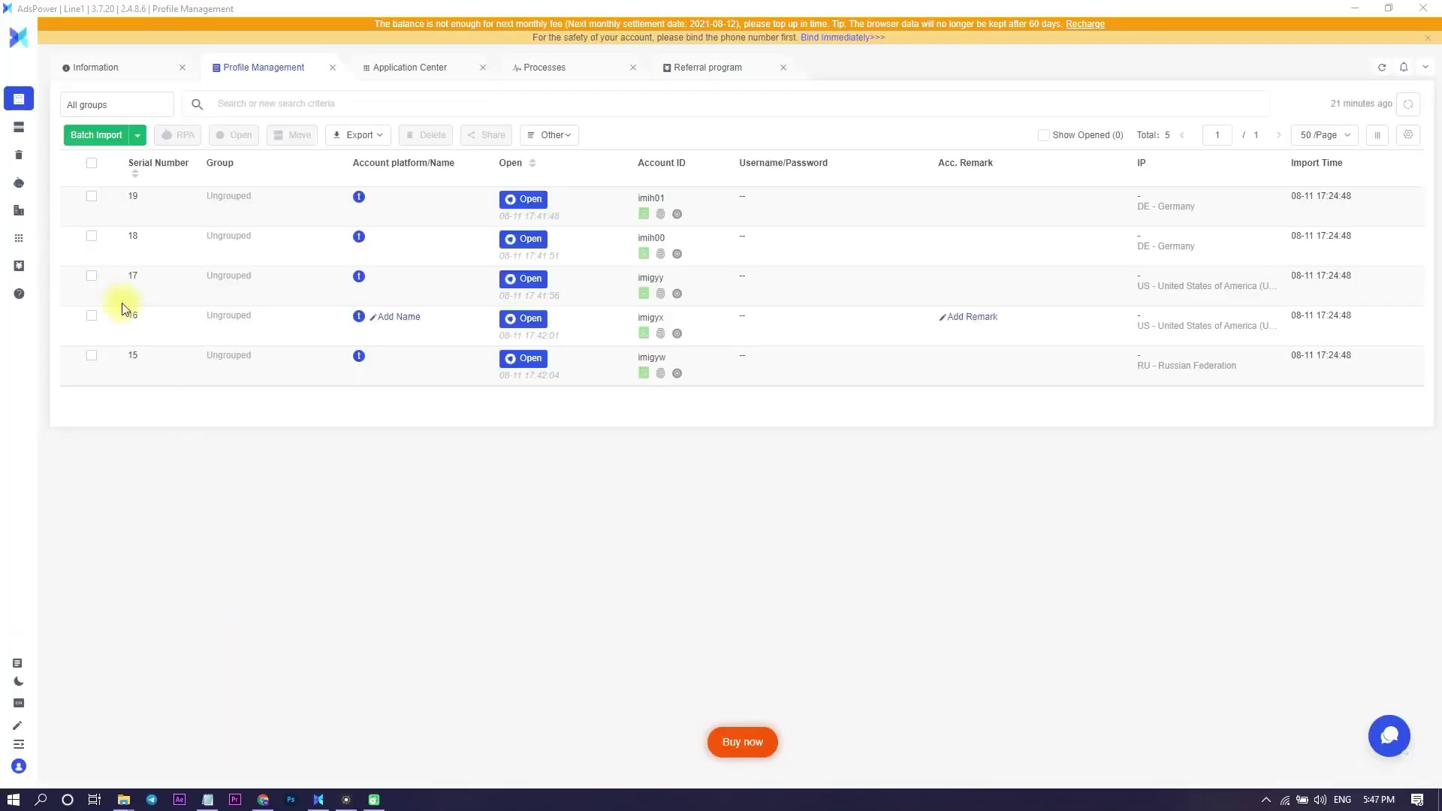
pyautogui.click(90, 168)
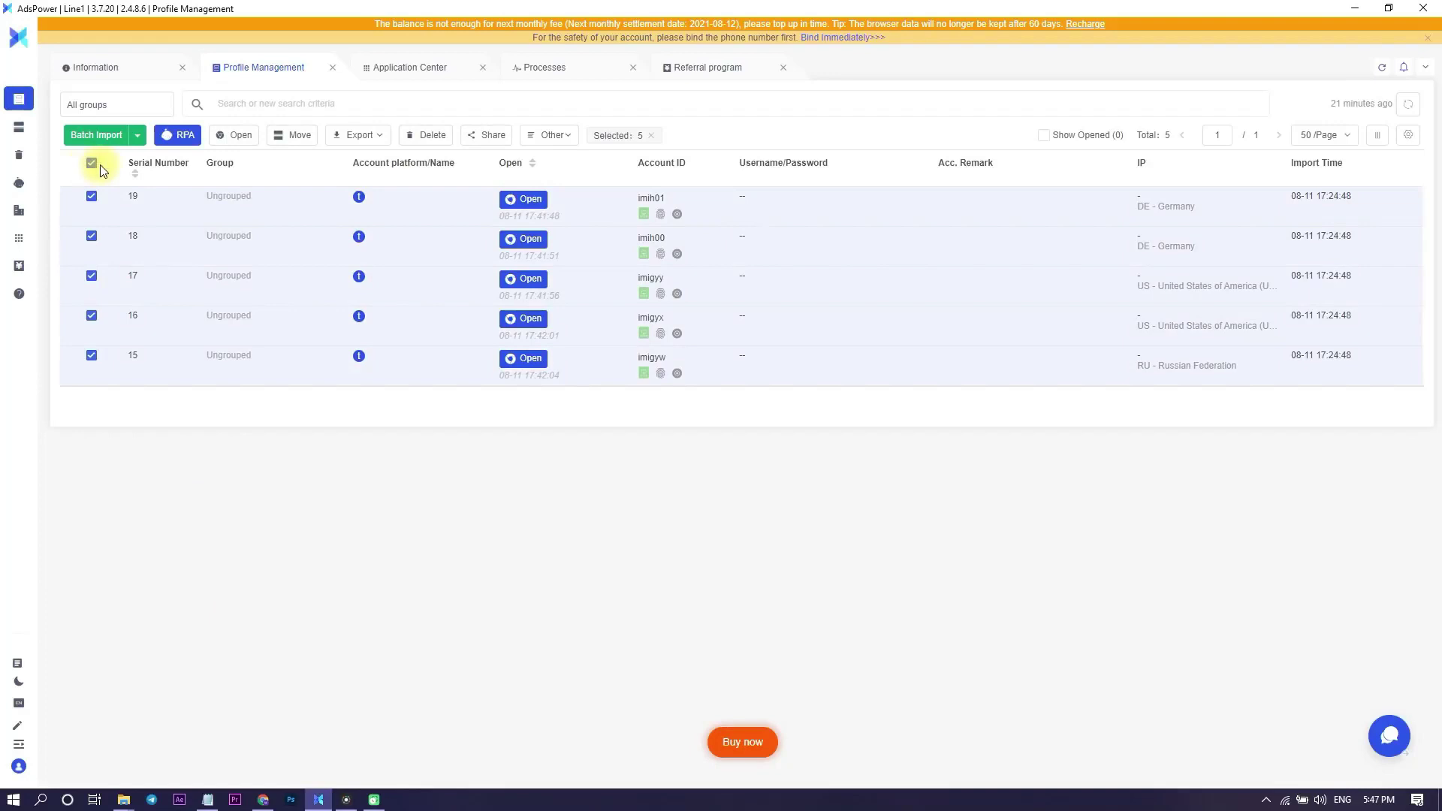
pyautogui.click(235, 135)
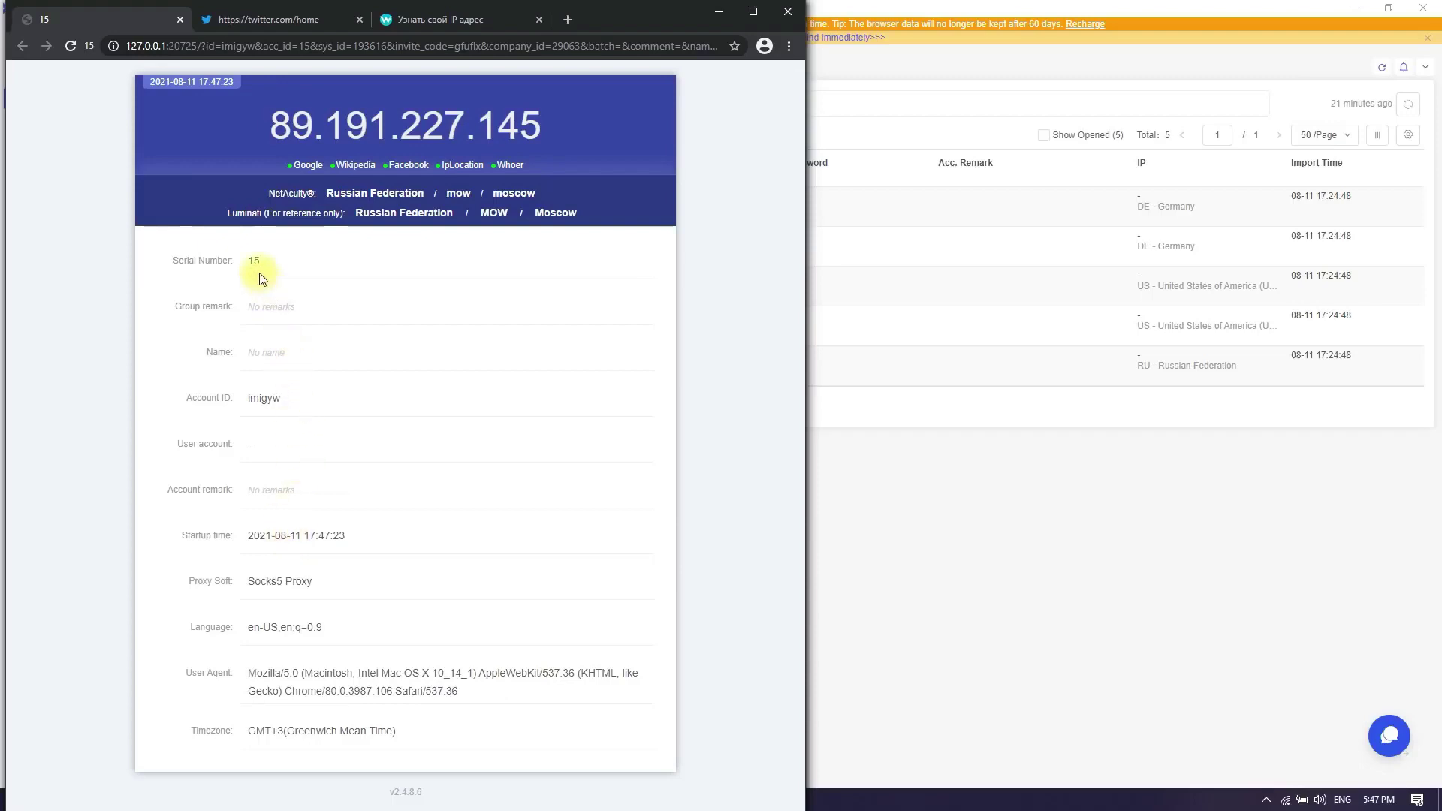
# Confirm profile 15's IP 89.191.227.145 and timezone on whoer.net, and its Twitter feed.
pyautogui.moveTo(250, 730); pyautogui.dragTo(384, 733)
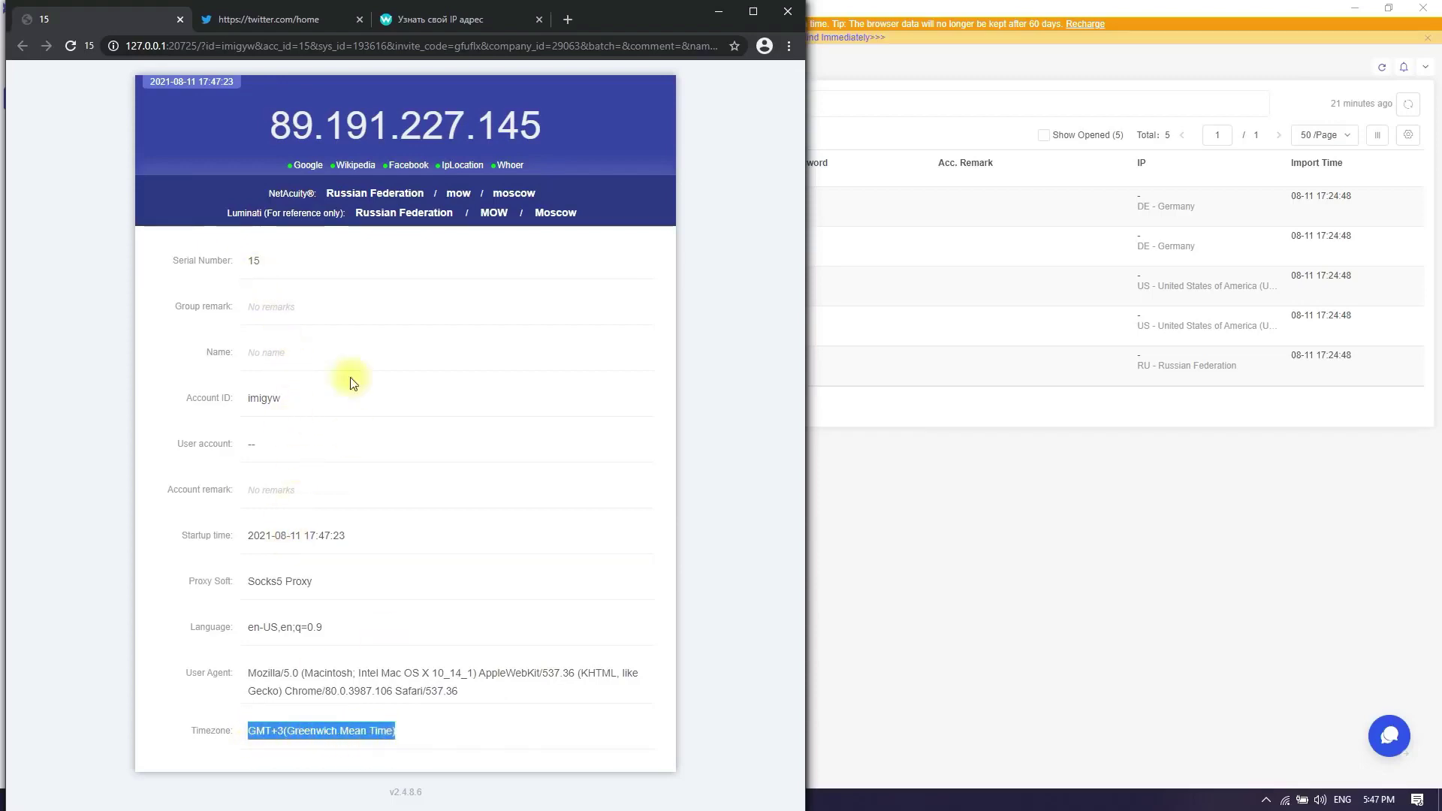
pyautogui.click(330, 189)
pyautogui.moveTo(268, 124); pyautogui.dragTo(556, 141)
pyautogui.click(444, 24)
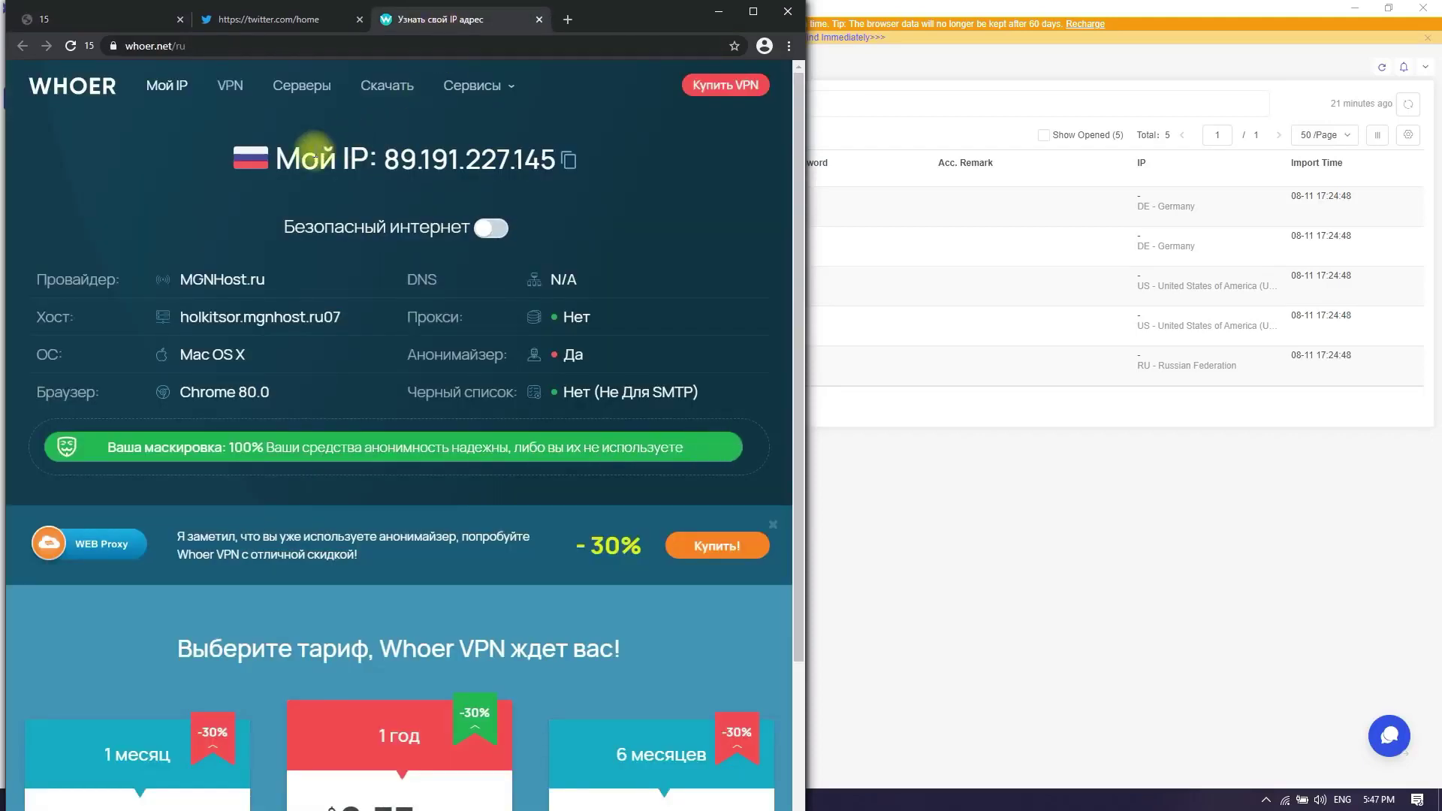
pyautogui.click(257, 18)
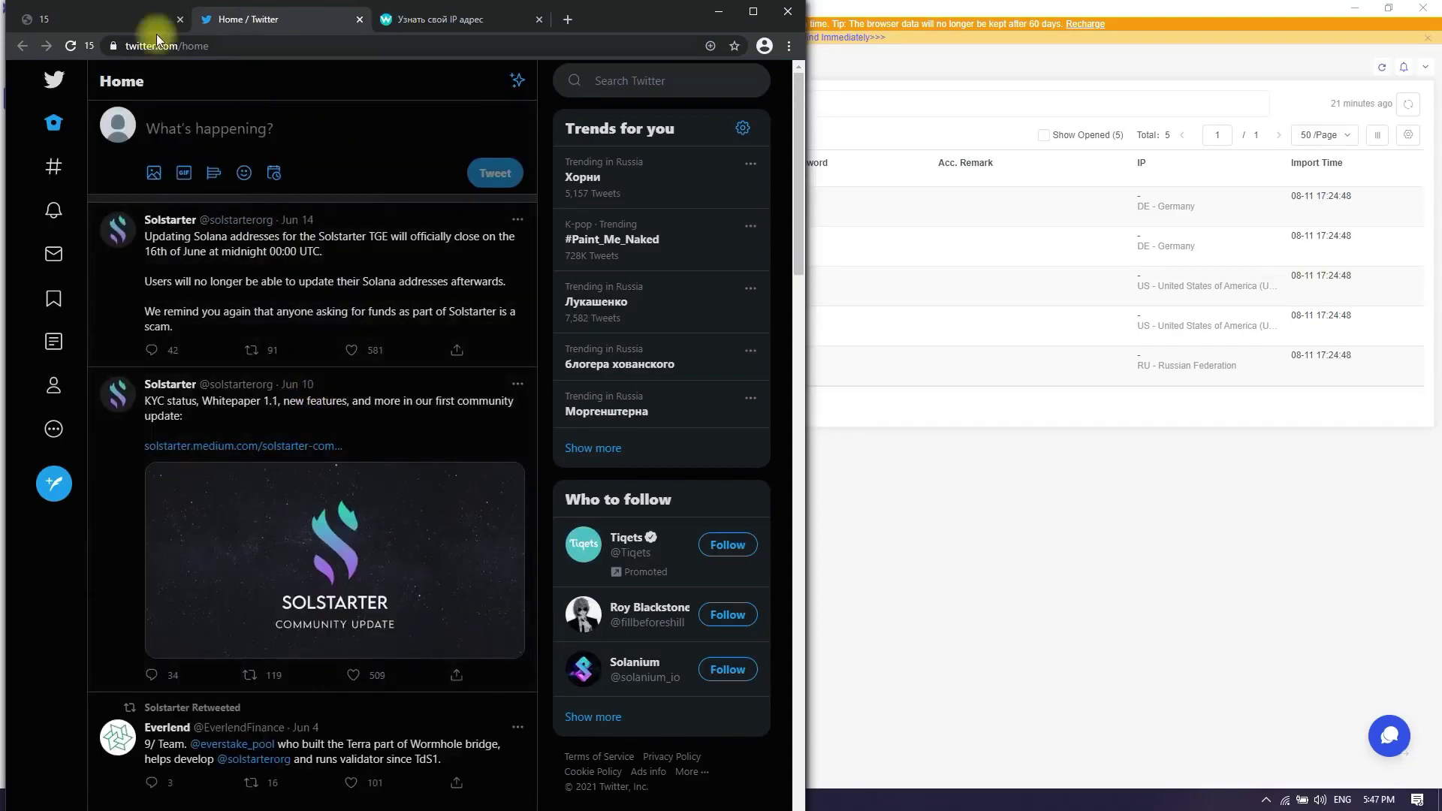
# Check profile 16's Chicago IP 185.33.84.116 on whoer.net and its Twitter page.
pyautogui.click(708, 12)
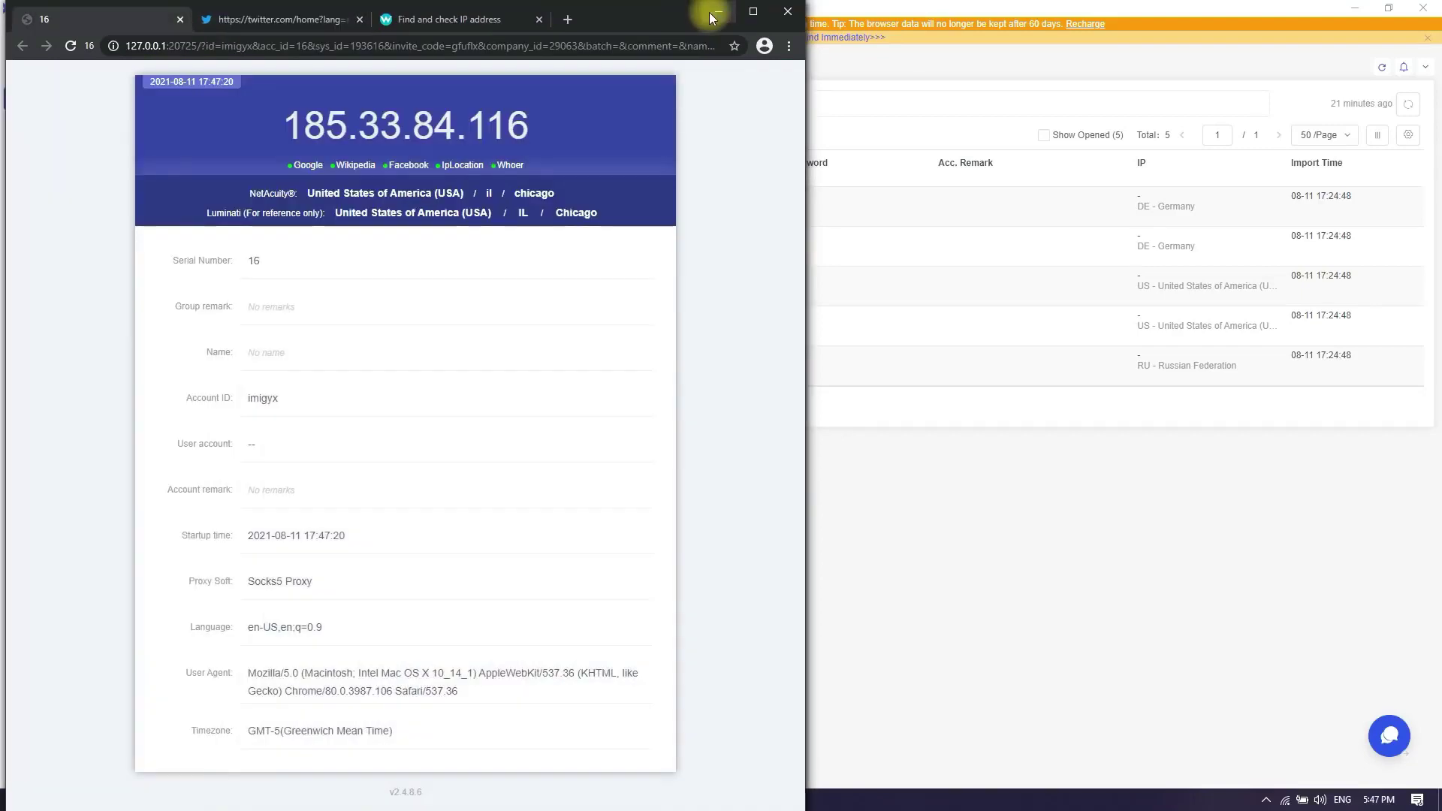
pyautogui.click(442, 23)
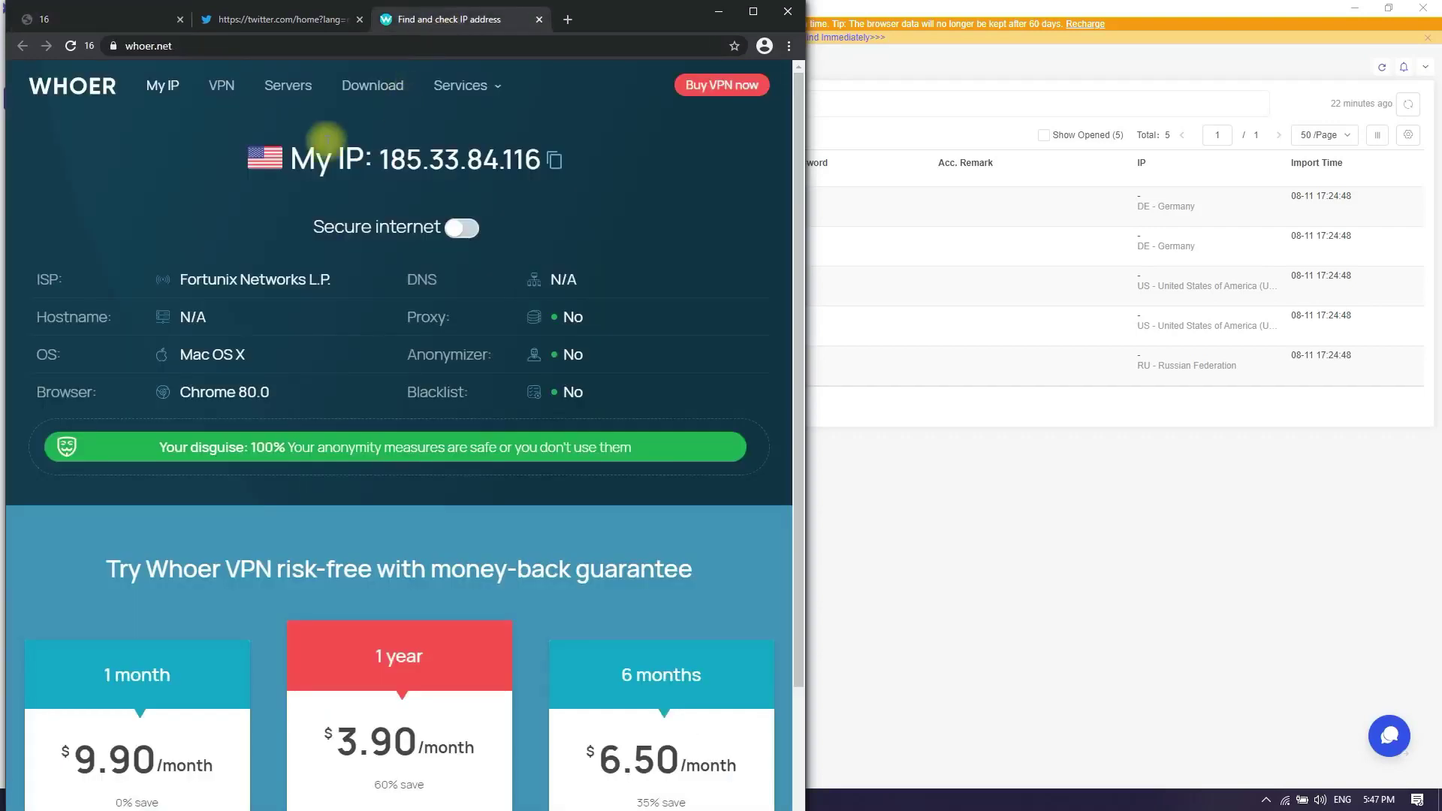
pyautogui.click(295, 22)
pyautogui.scroll(-2, 142, 596)
pyautogui.scroll(2, 154, 271)
pyautogui.click(150, 19)
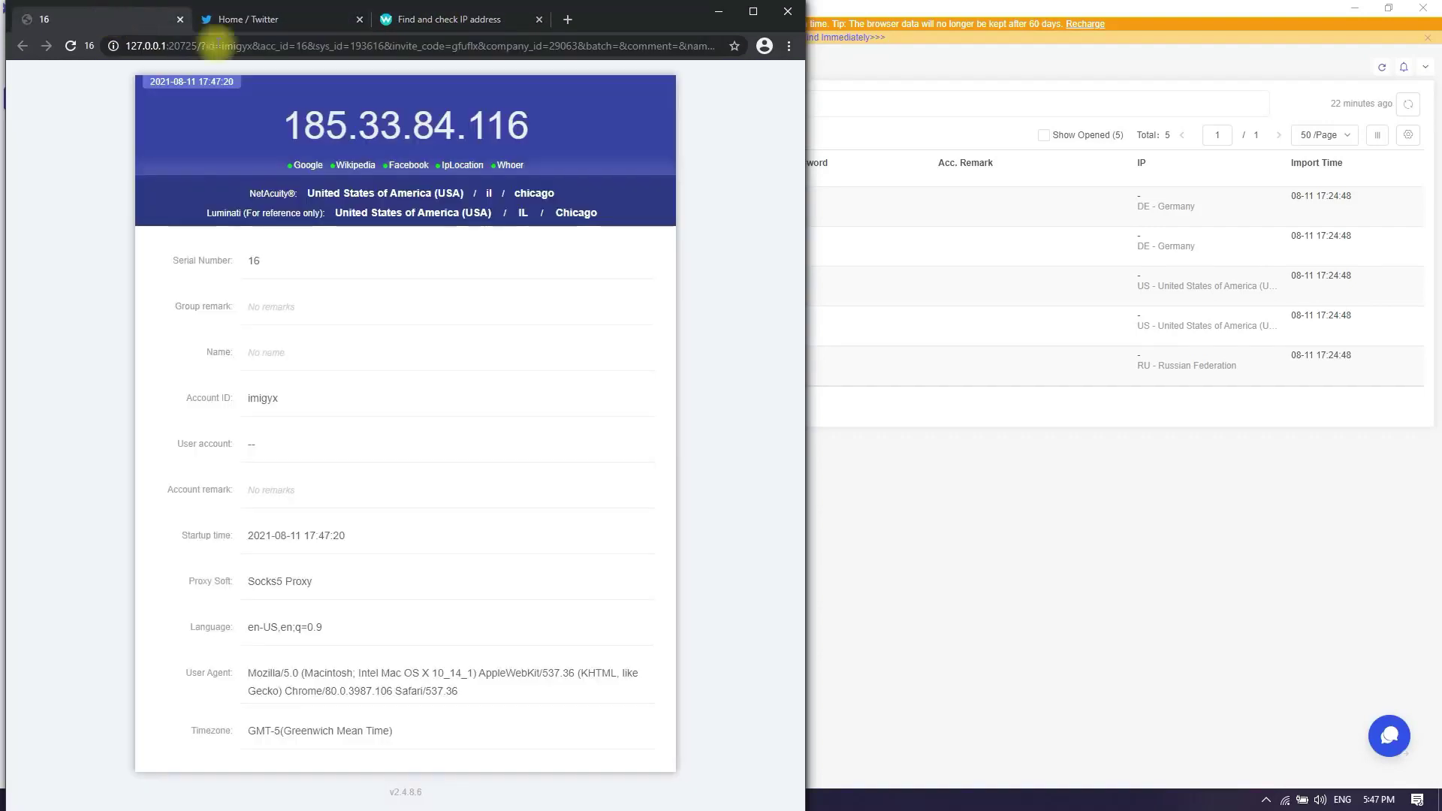
pyautogui.click(719, 11)
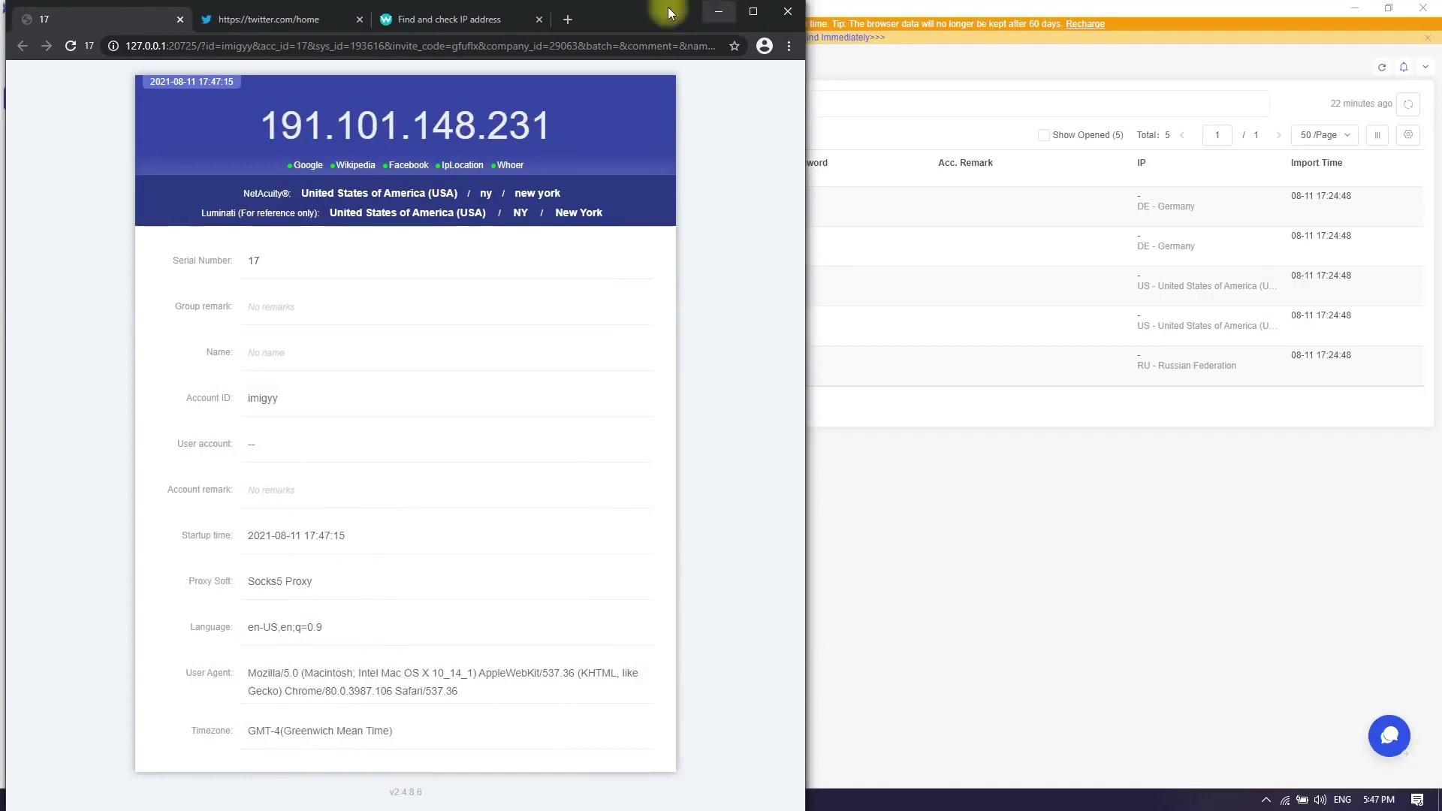
# Check profile 17's IP on whoer.net and the Twitter feeds of profiles 17 and 18.
pyautogui.click(465, 21)
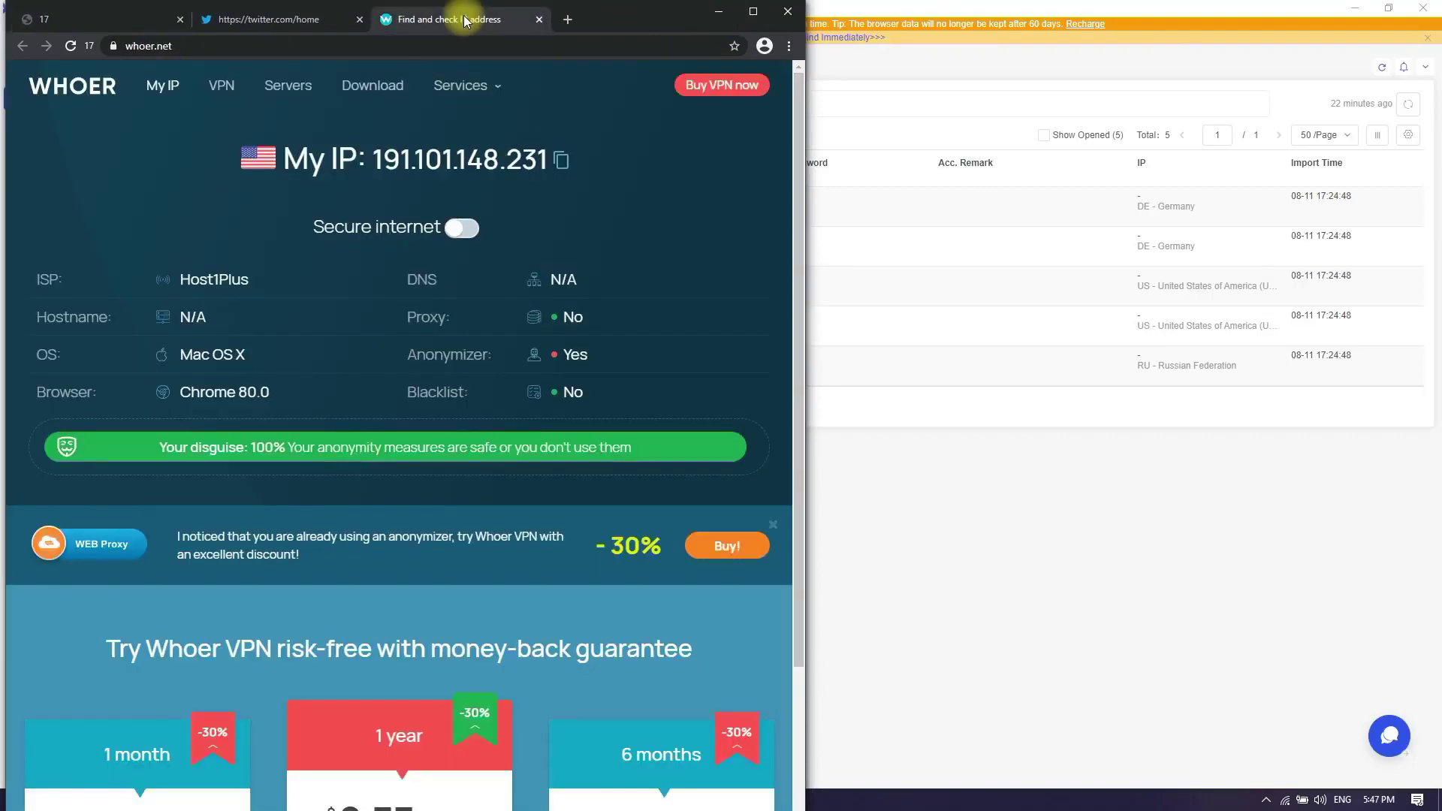
pyautogui.click(298, 25)
pyautogui.click(102, 21)
pyautogui.click(719, 11)
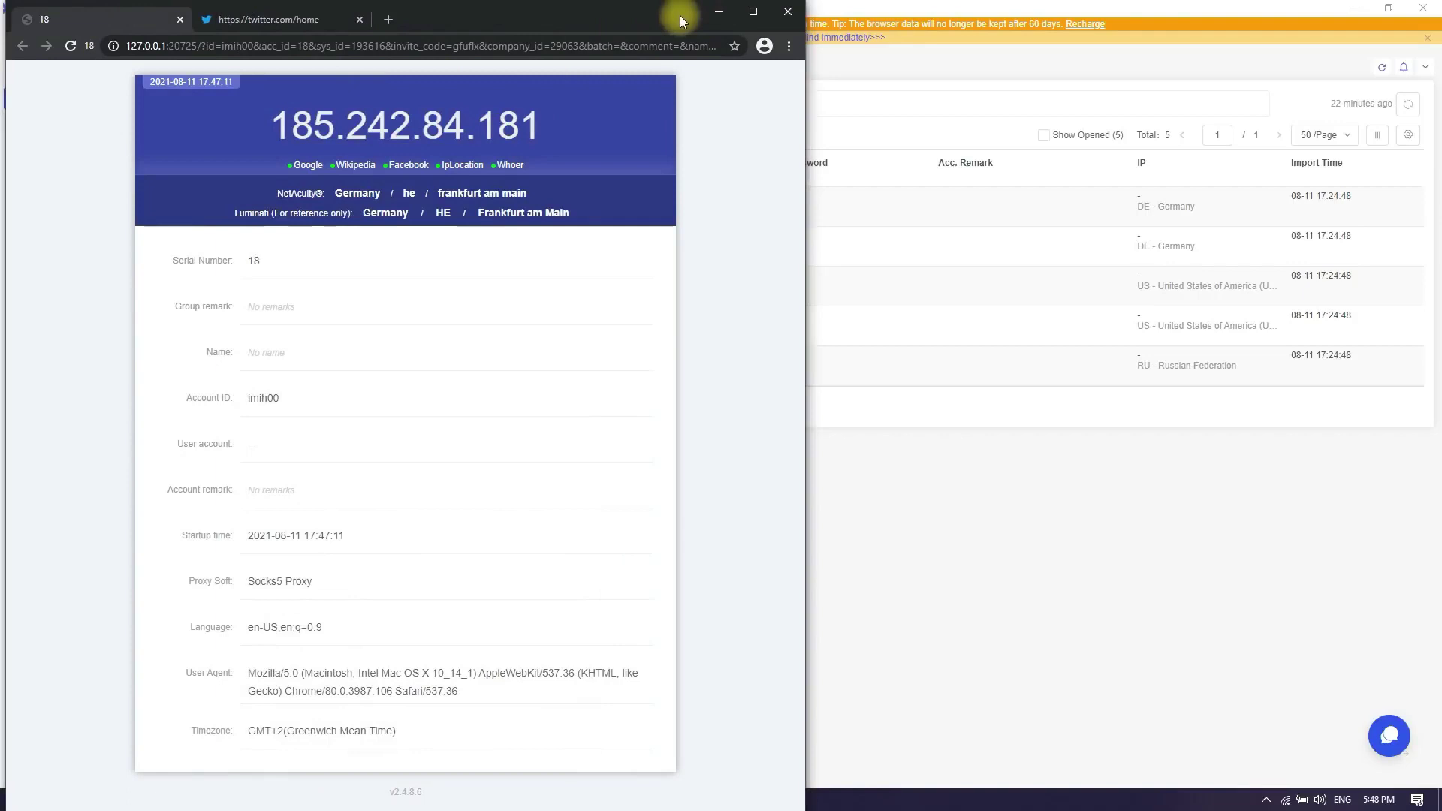
pyautogui.click(275, 19)
pyautogui.click(102, 21)
pyautogui.click(715, 13)
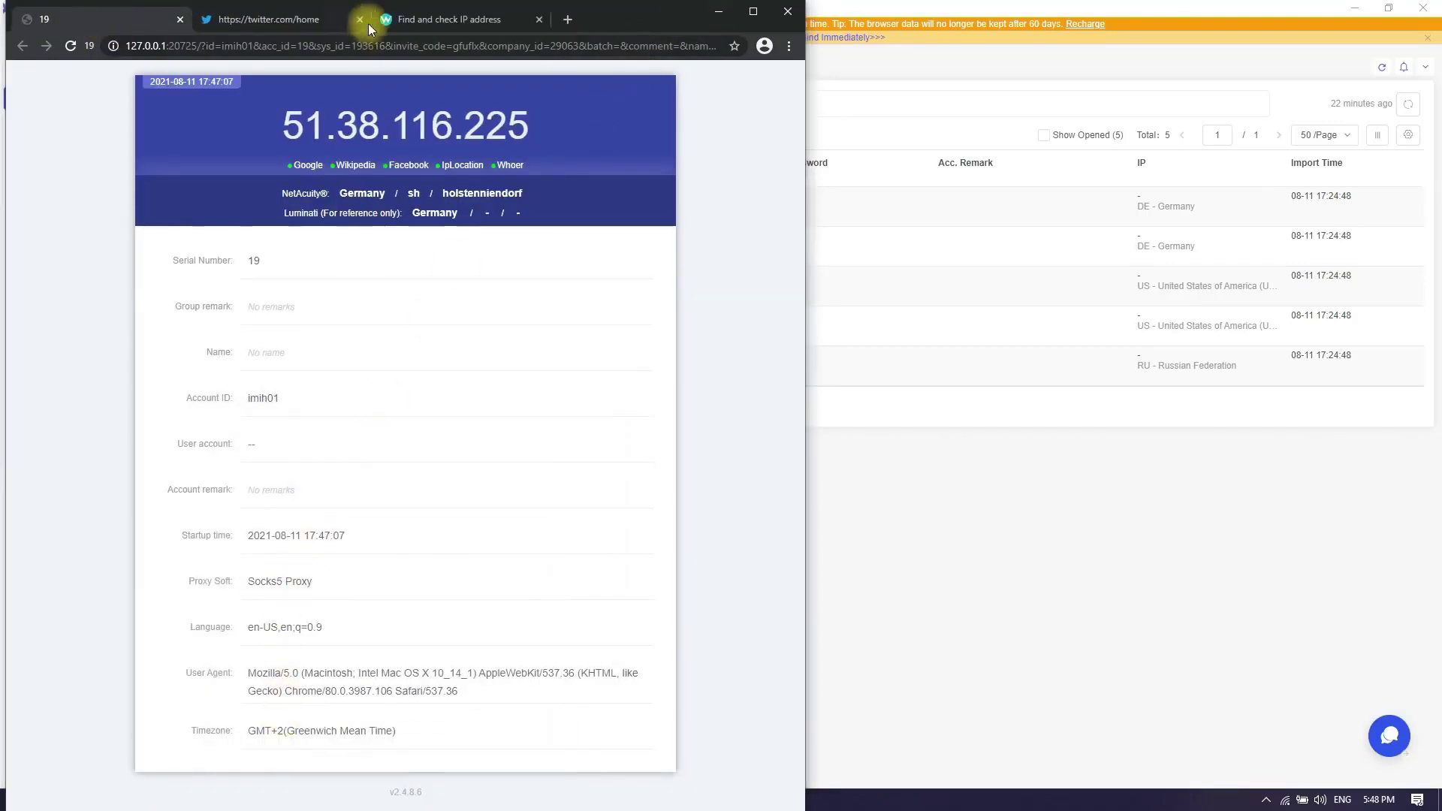
# Check profile 19's IP and Twitter home feed, then return to Profile Management.
pyautogui.click(462, 18)
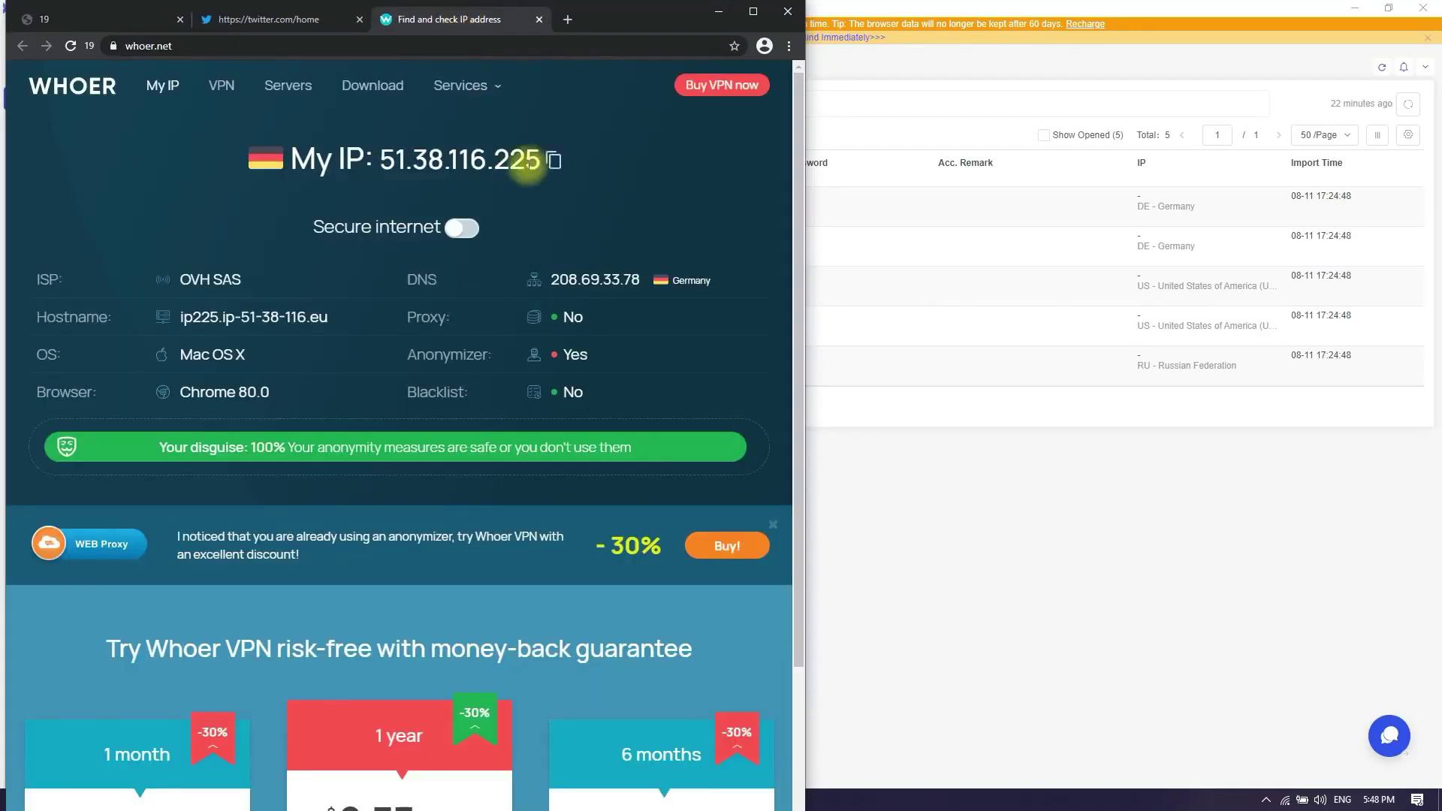
pyautogui.click(259, 19)
pyautogui.scroll(-5, 151, 506)
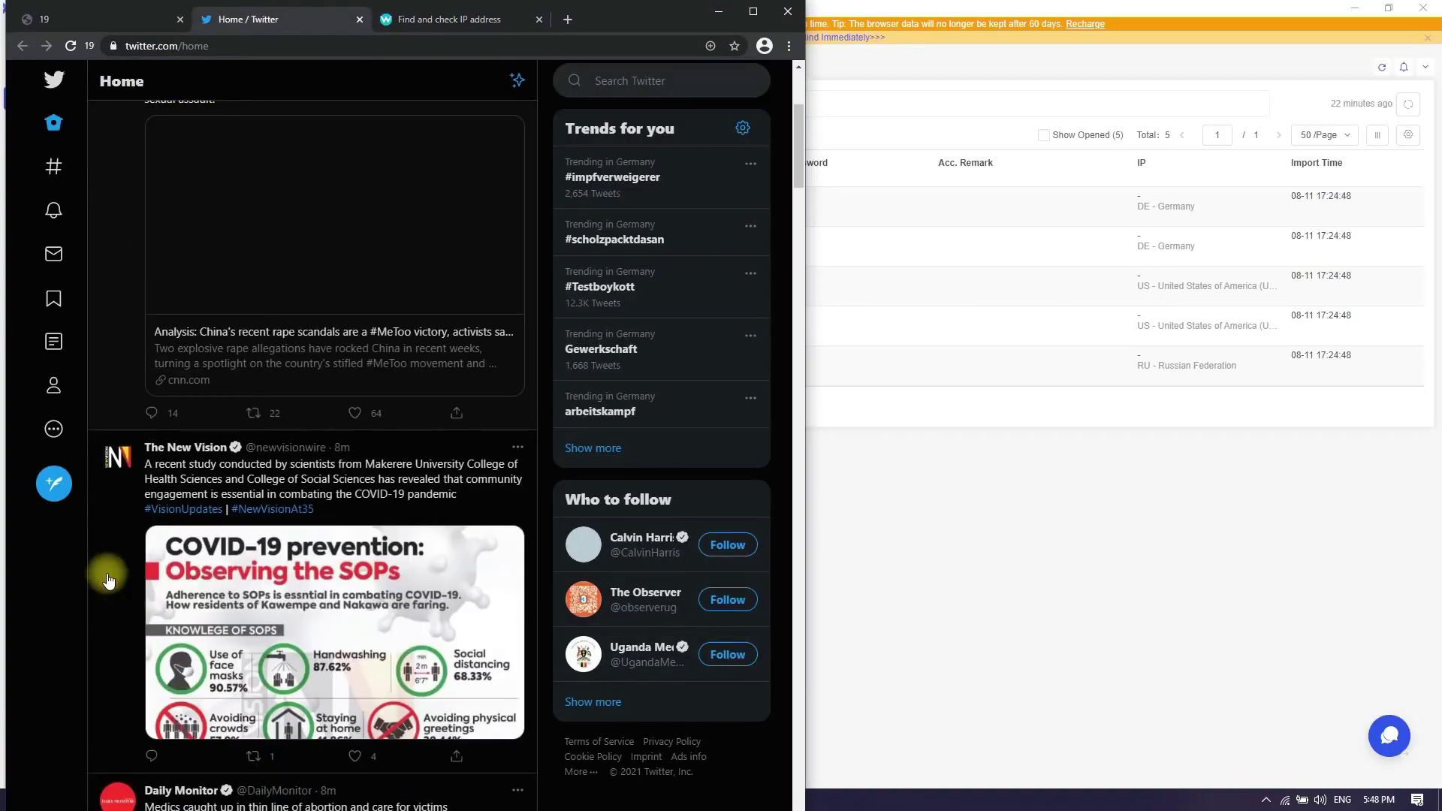
pyautogui.scroll(5, 106, 573)
pyautogui.click(126, 16)
pyautogui.click(719, 11)
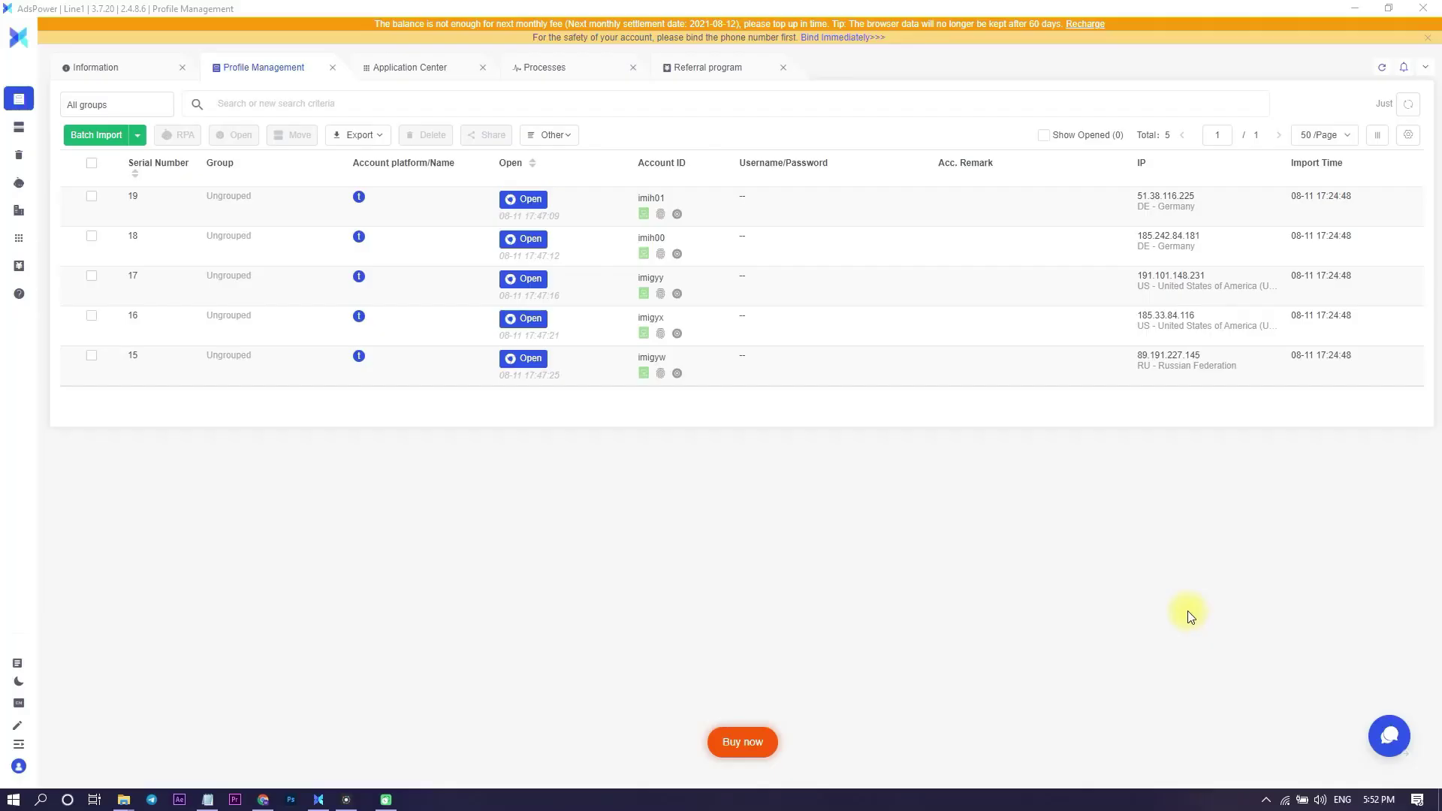
# Turn on Google Translate and Block Notification in Application Center, confirming each Tips prompt.
pyautogui.moveTo(6, 270)
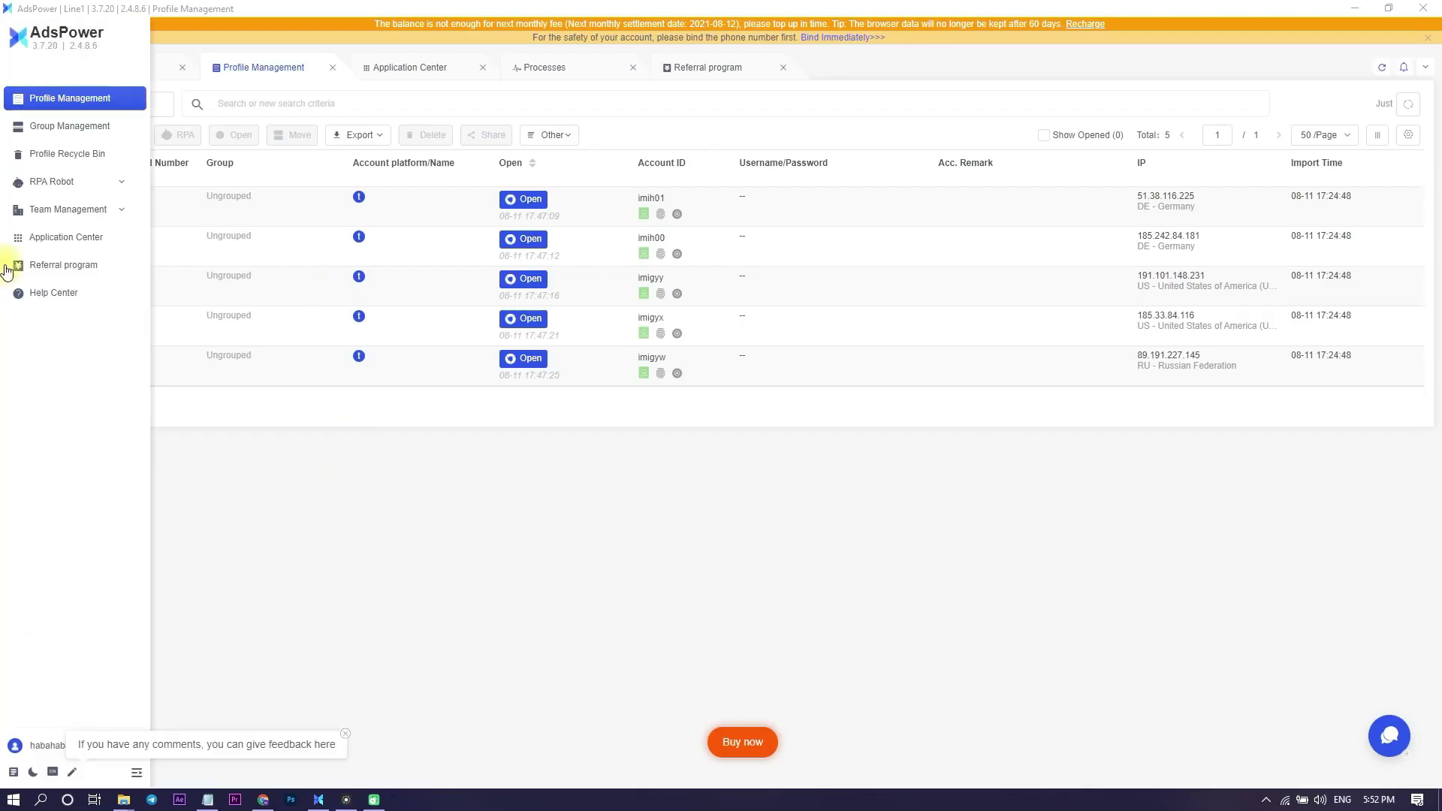
pyautogui.click(58, 242)
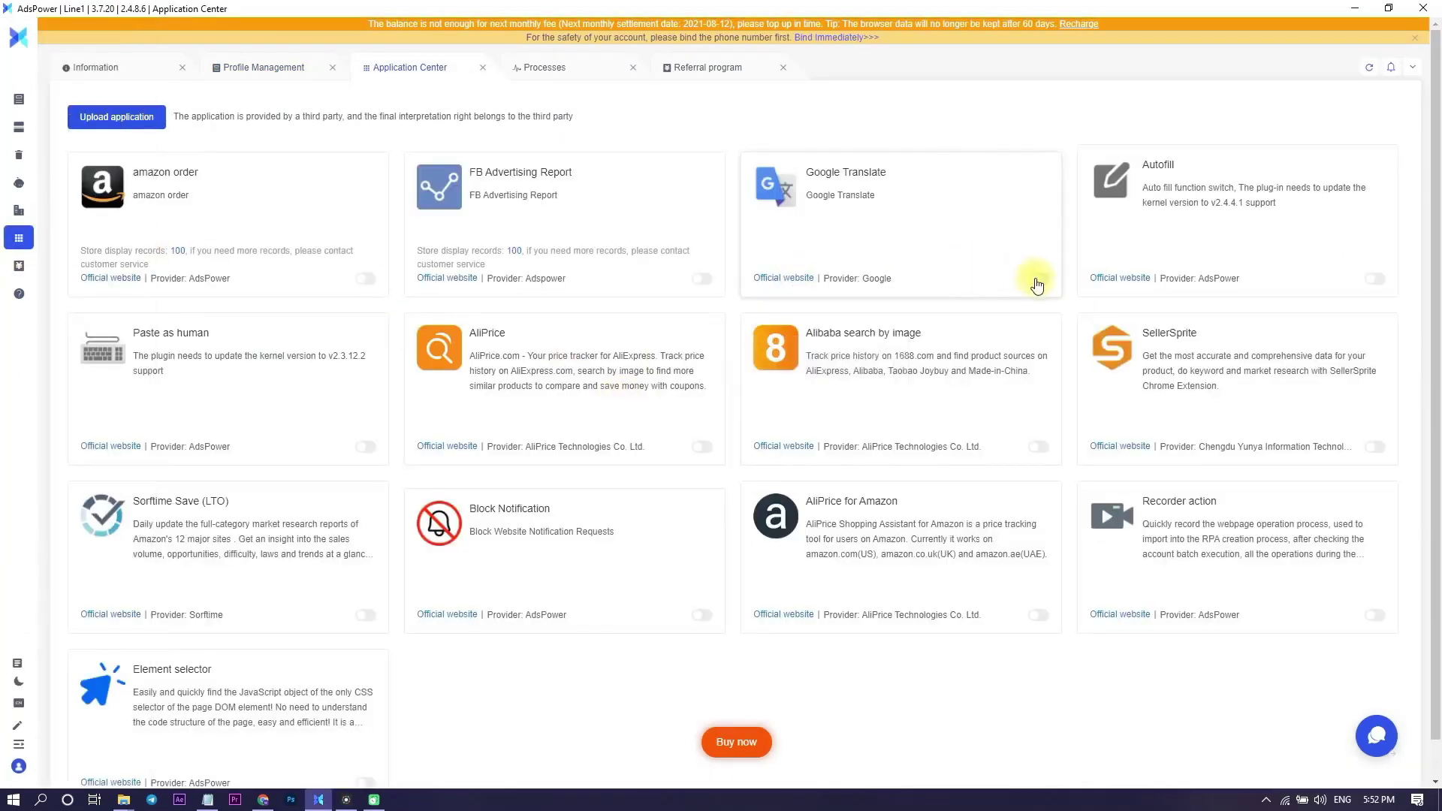
pyautogui.click(1037, 280)
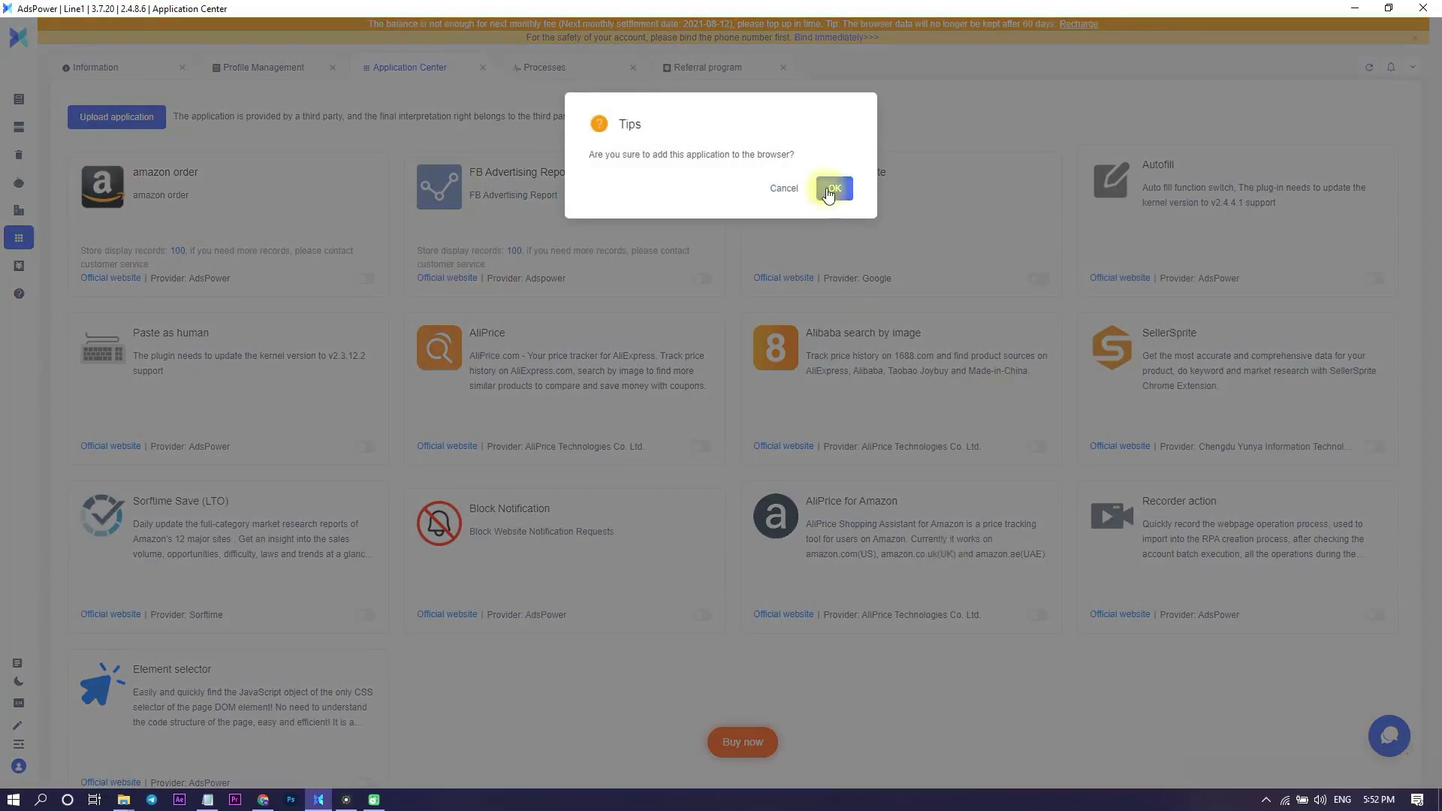
pyautogui.click(834, 187)
pyautogui.click(703, 618)
pyautogui.click(831, 188)
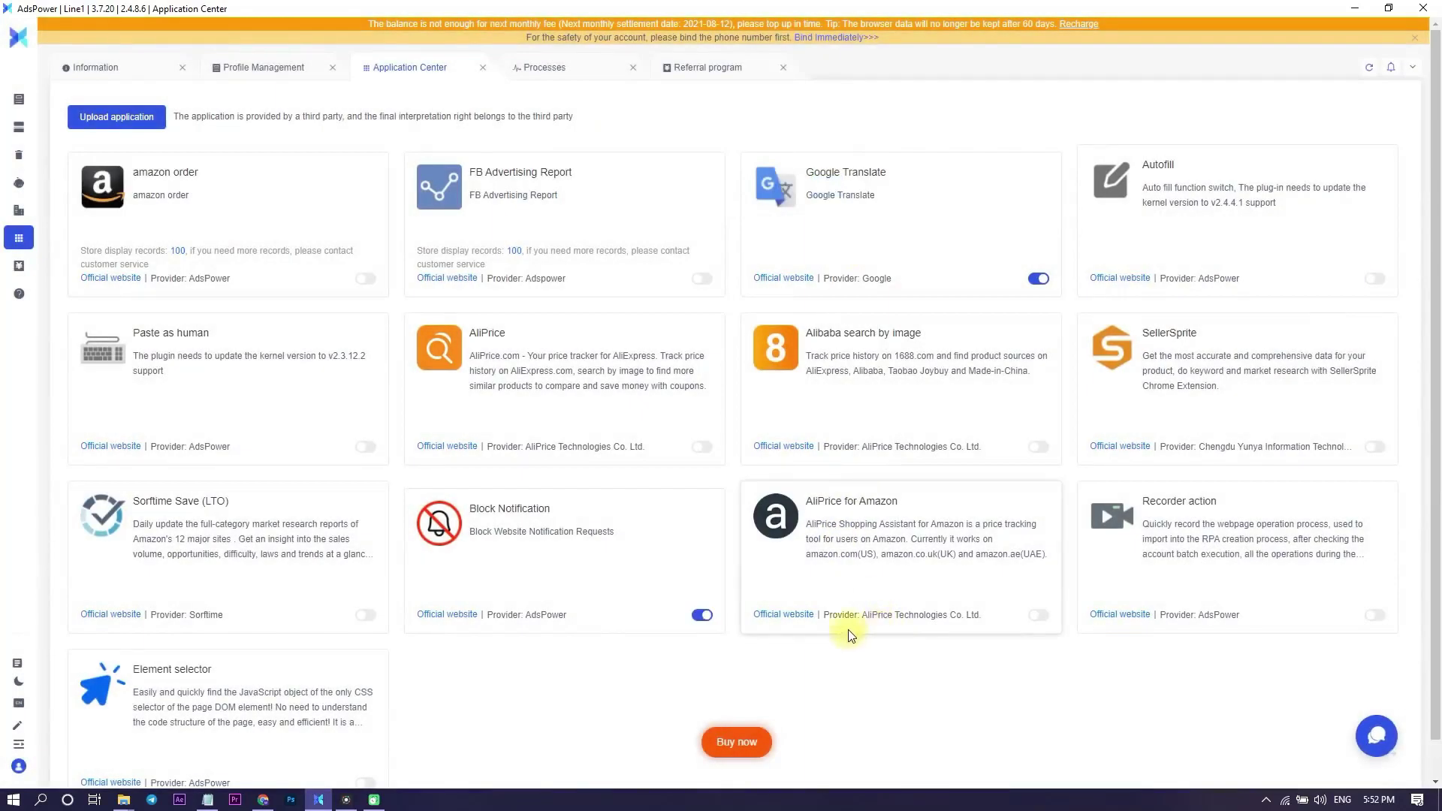
pyautogui.moveTo(11, 174)
pyautogui.click(61, 101)
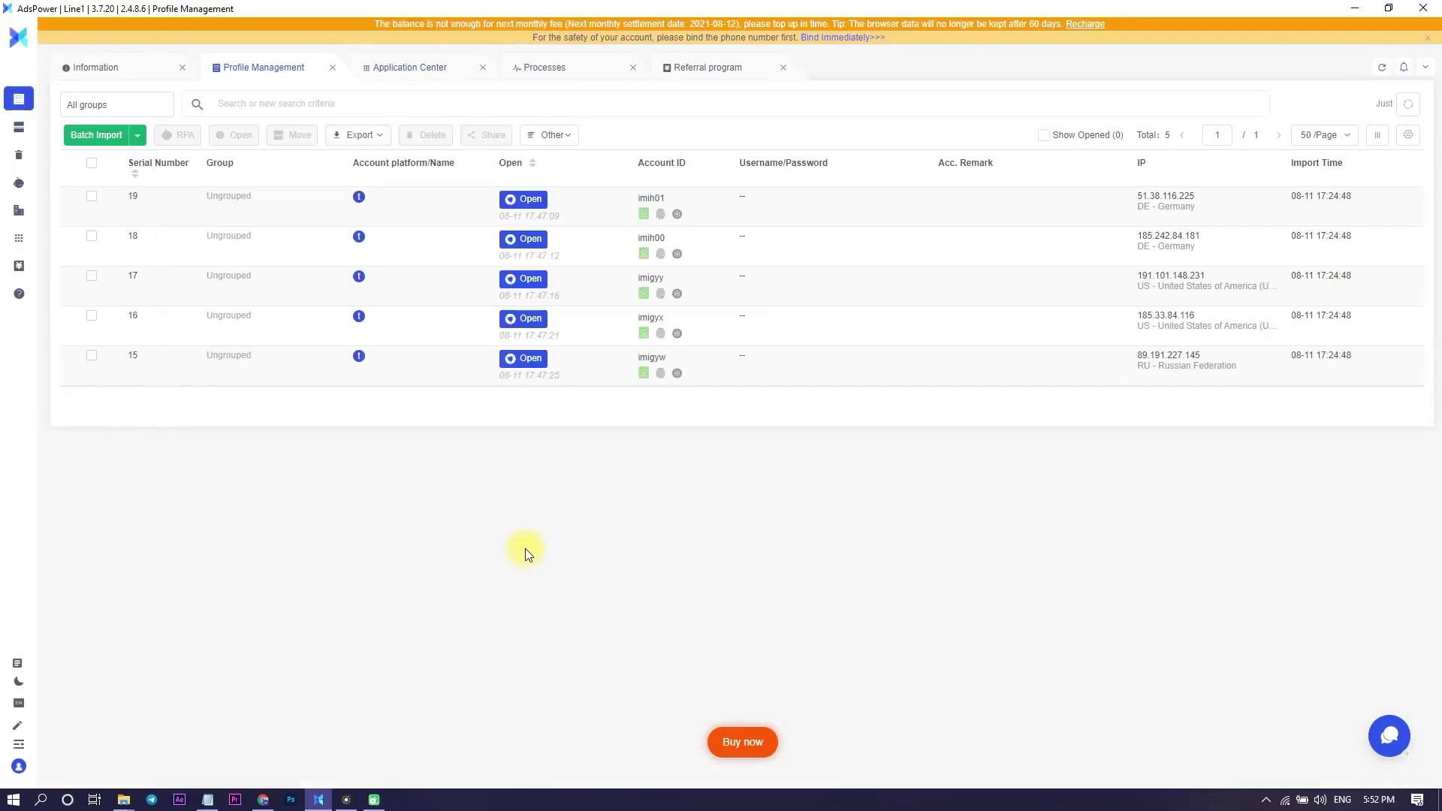
# Launch profile 17 and pin Google Translate and Block Website Notification to its toolbar.
pyautogui.click(523, 279)
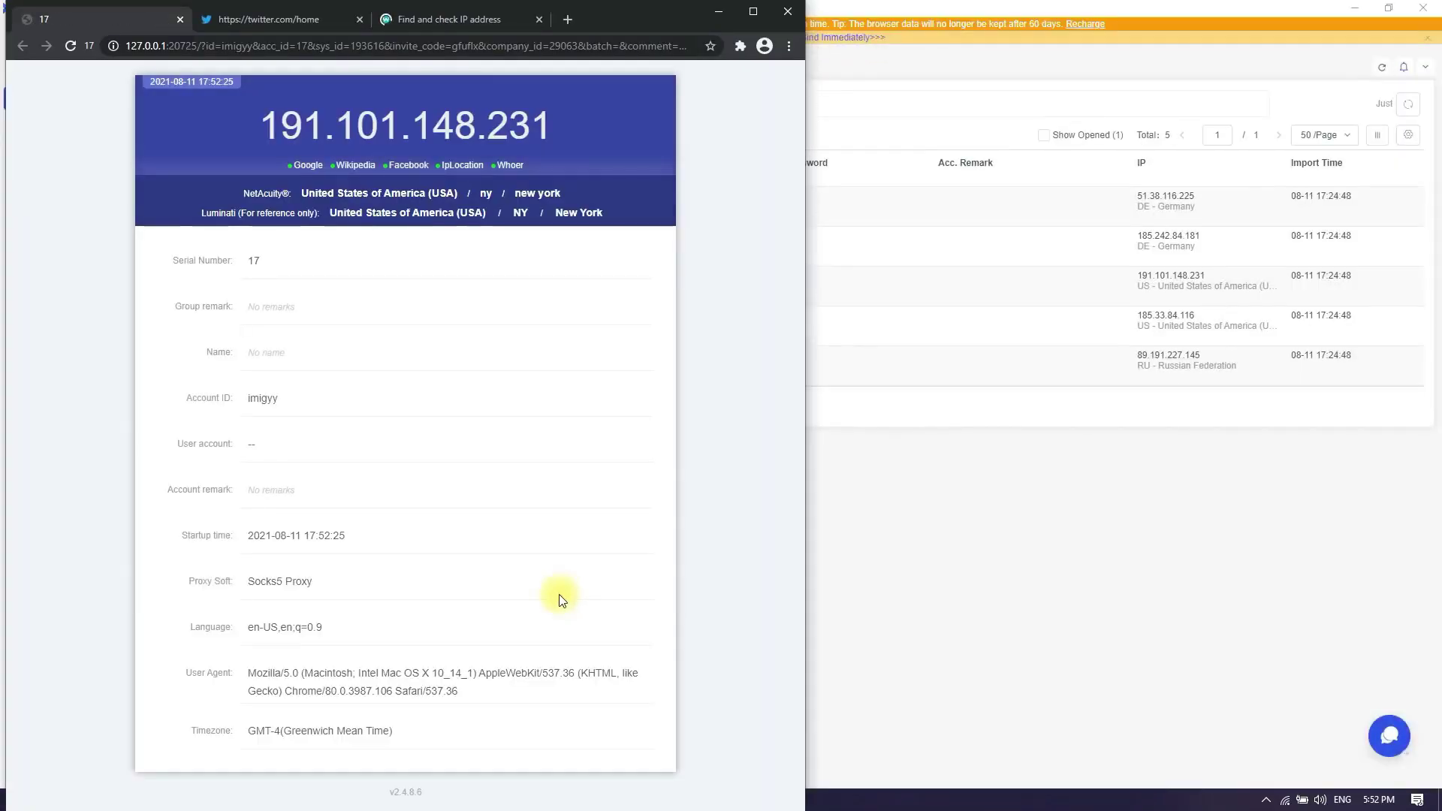
pyautogui.click(739, 48)
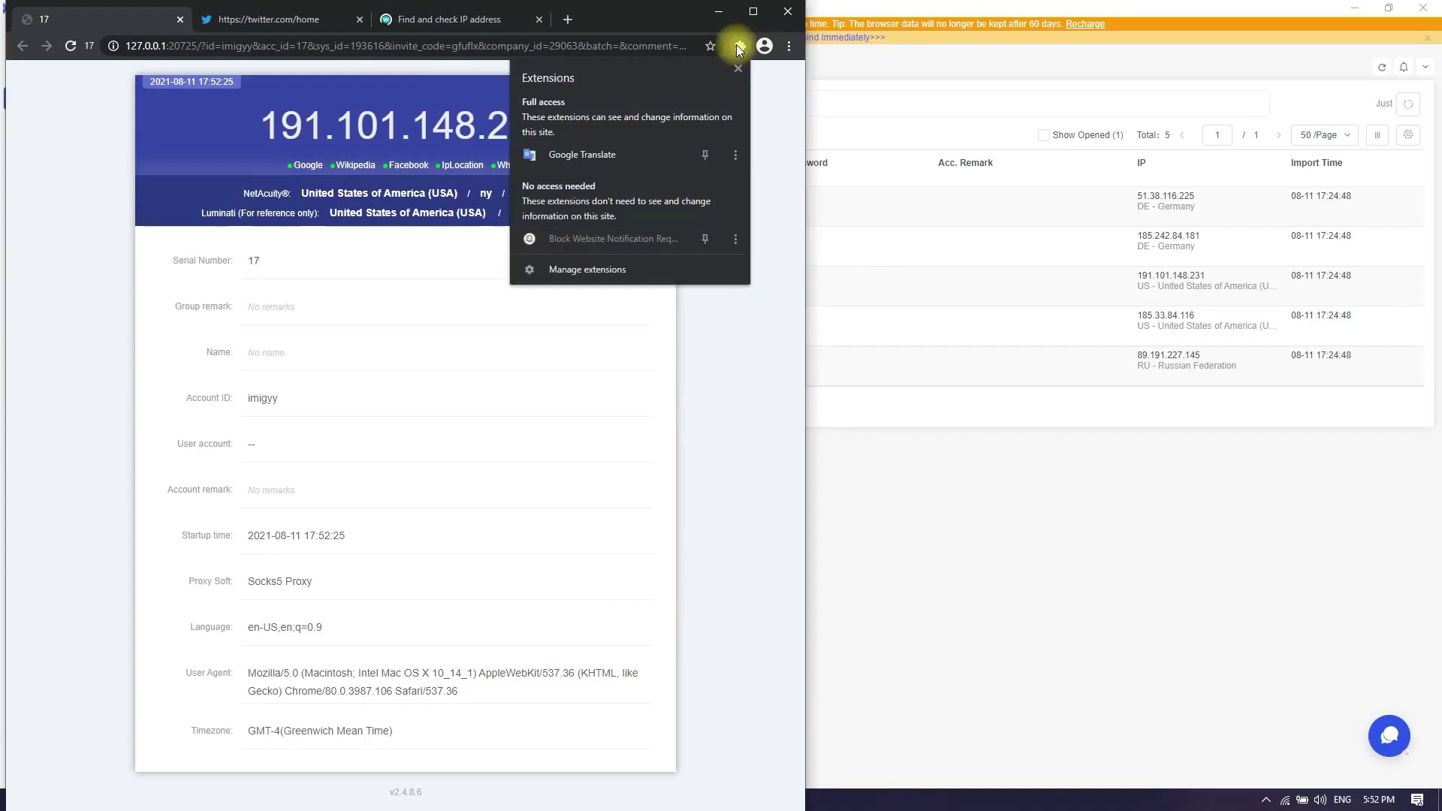
pyautogui.click(704, 155)
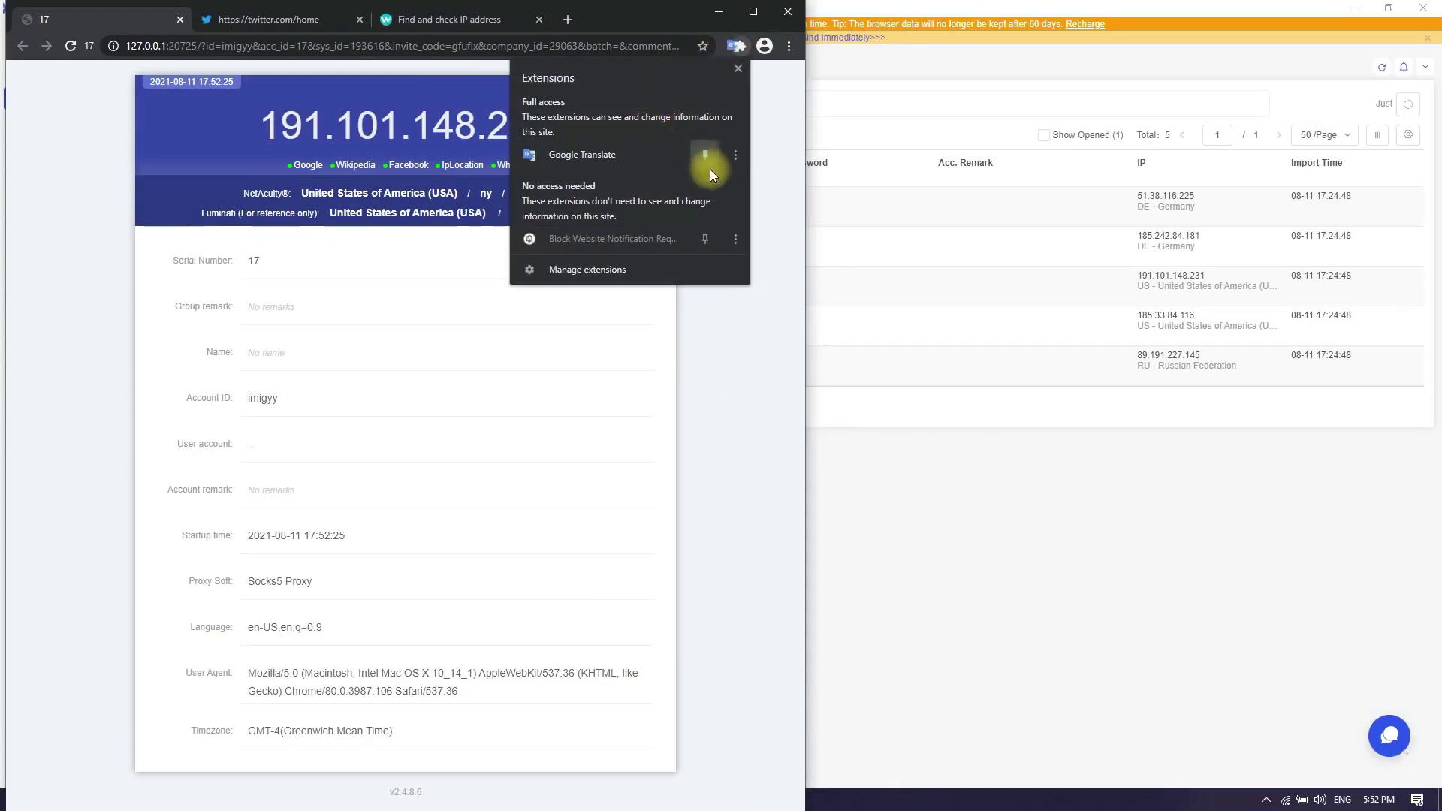
pyautogui.click(705, 239)
pyautogui.click(722, 395)
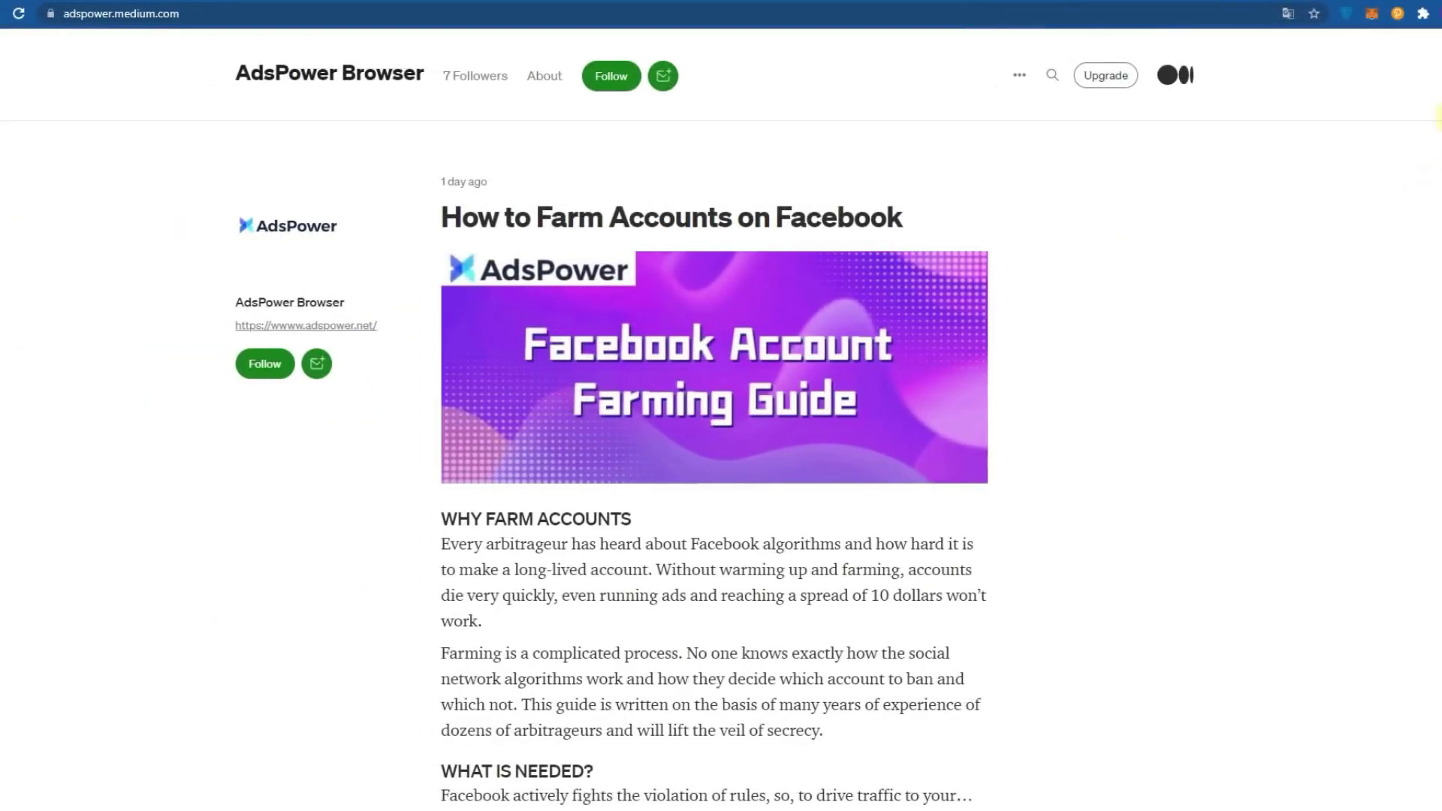
# Scroll the AdsPower Medium feed past the Facebook, fingerprint and proxy posts to the RPA article.
pyautogui.scroll(-10, 1427, 210)
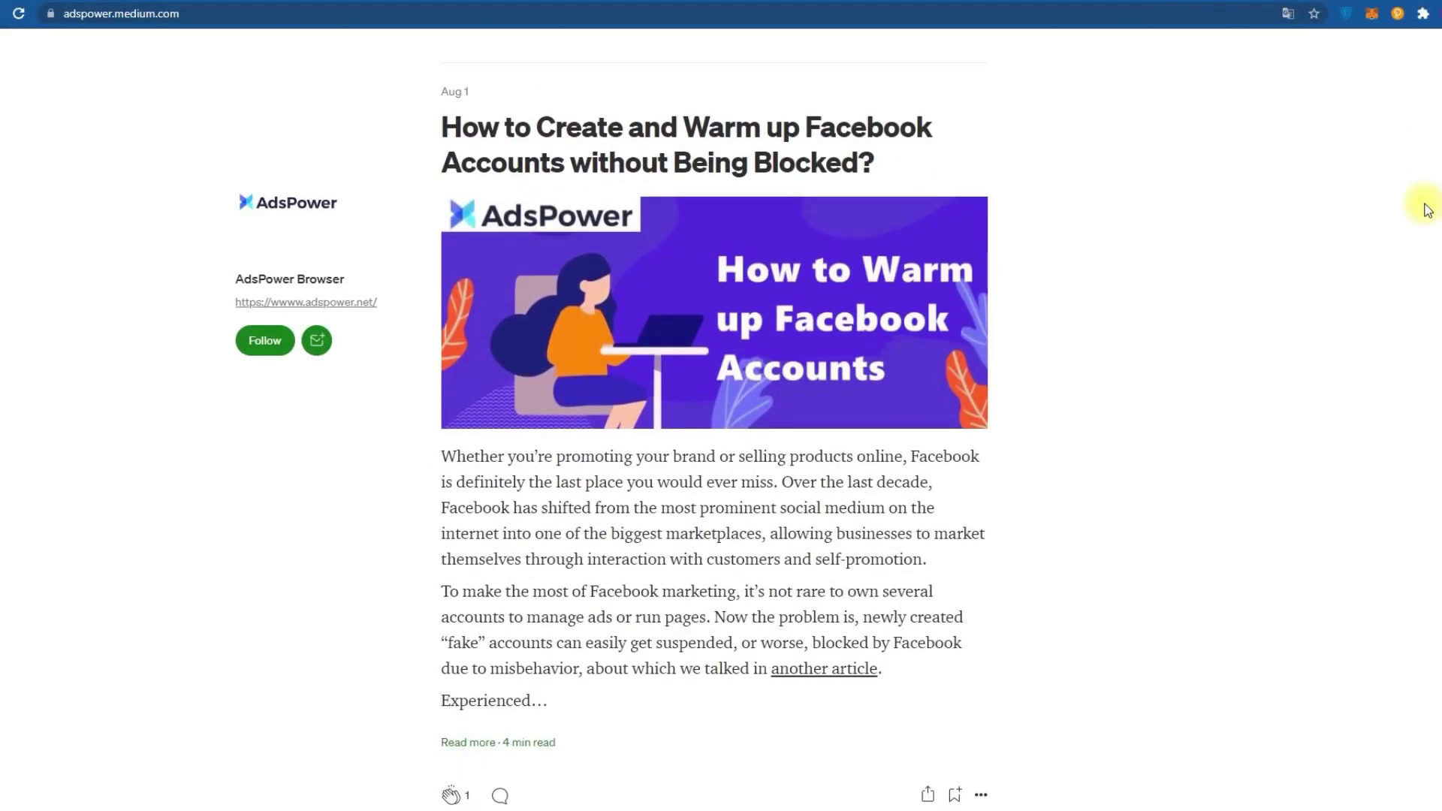
pyautogui.scroll(-6, 1427, 210)
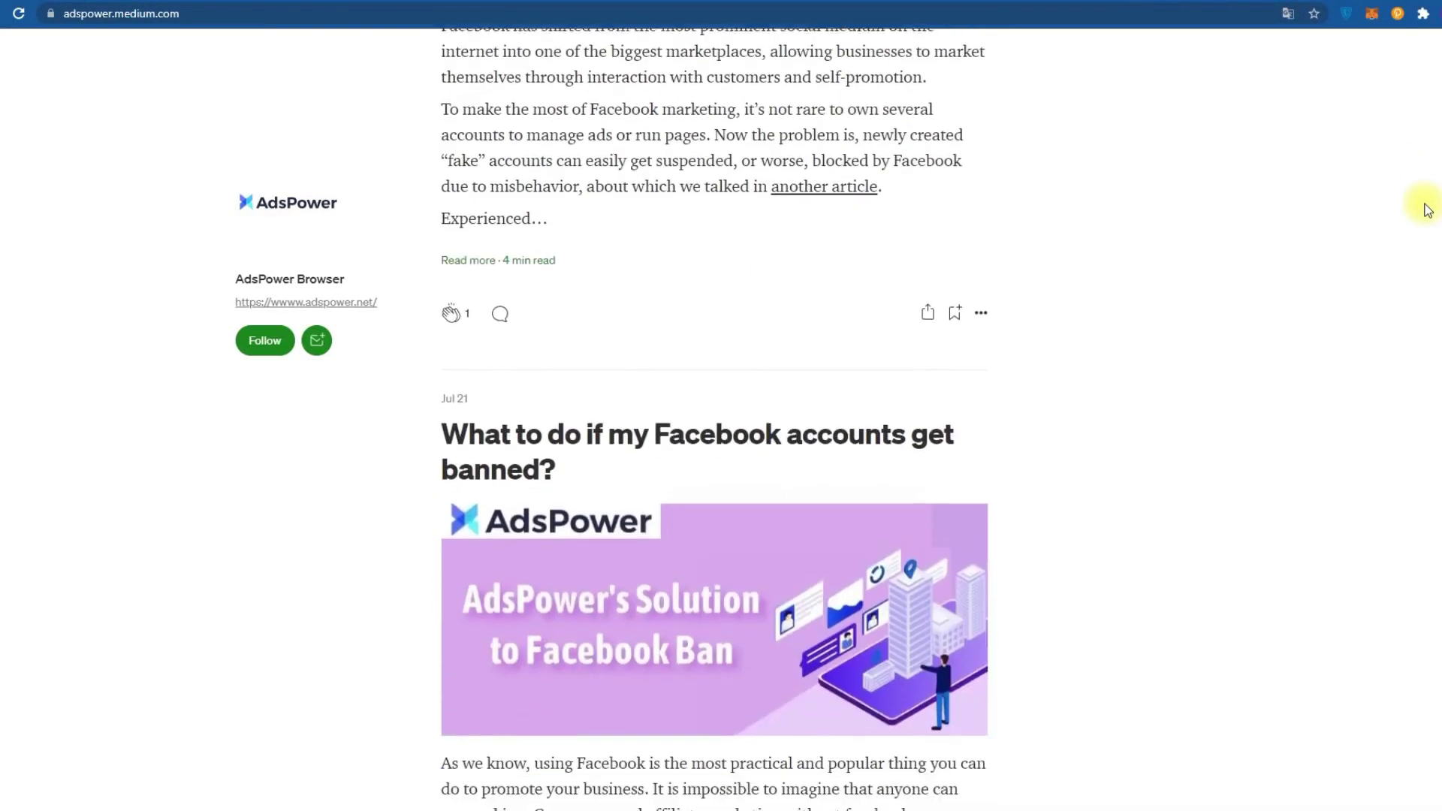
pyautogui.scroll(-3, 1427, 211)
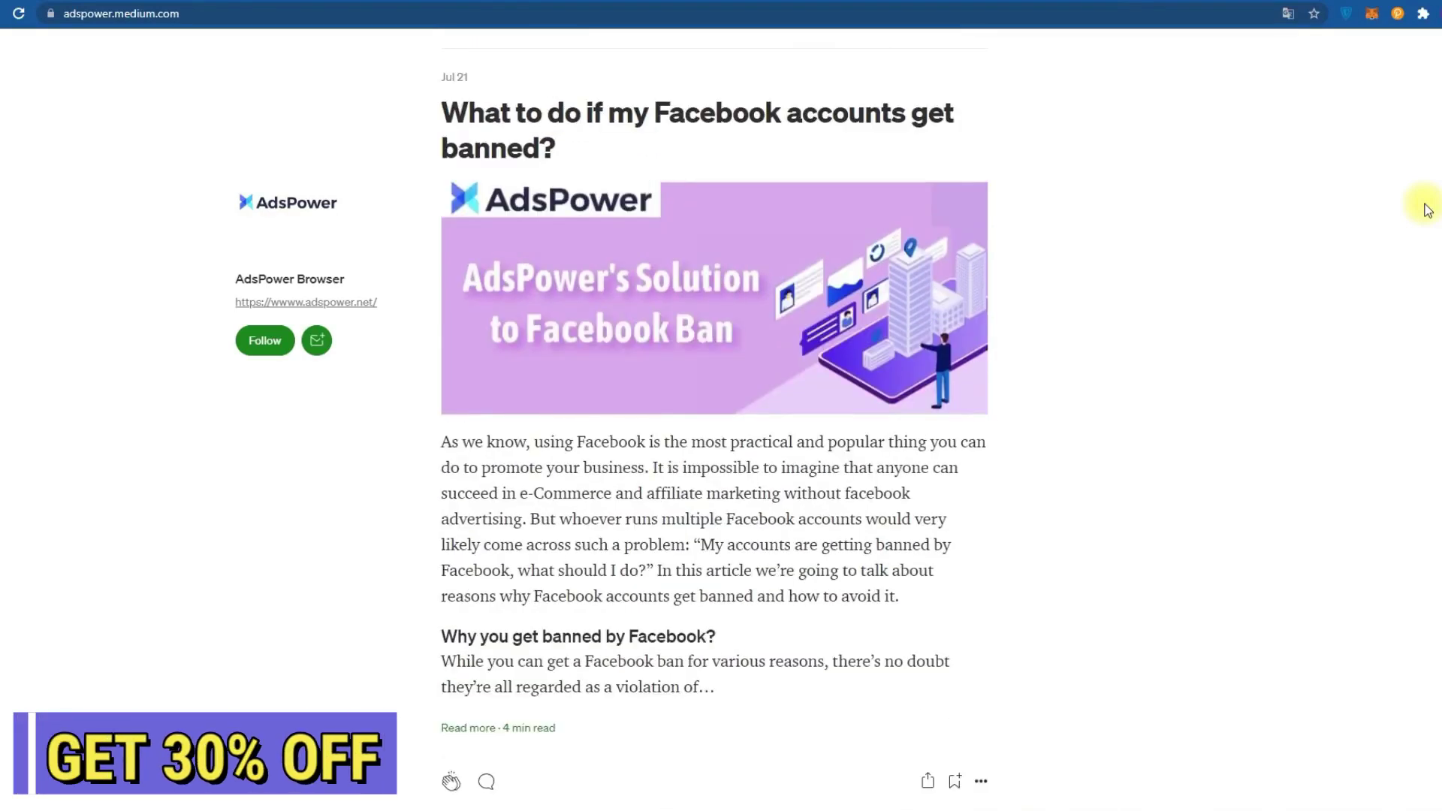
pyautogui.scroll(-4, 1427, 210)
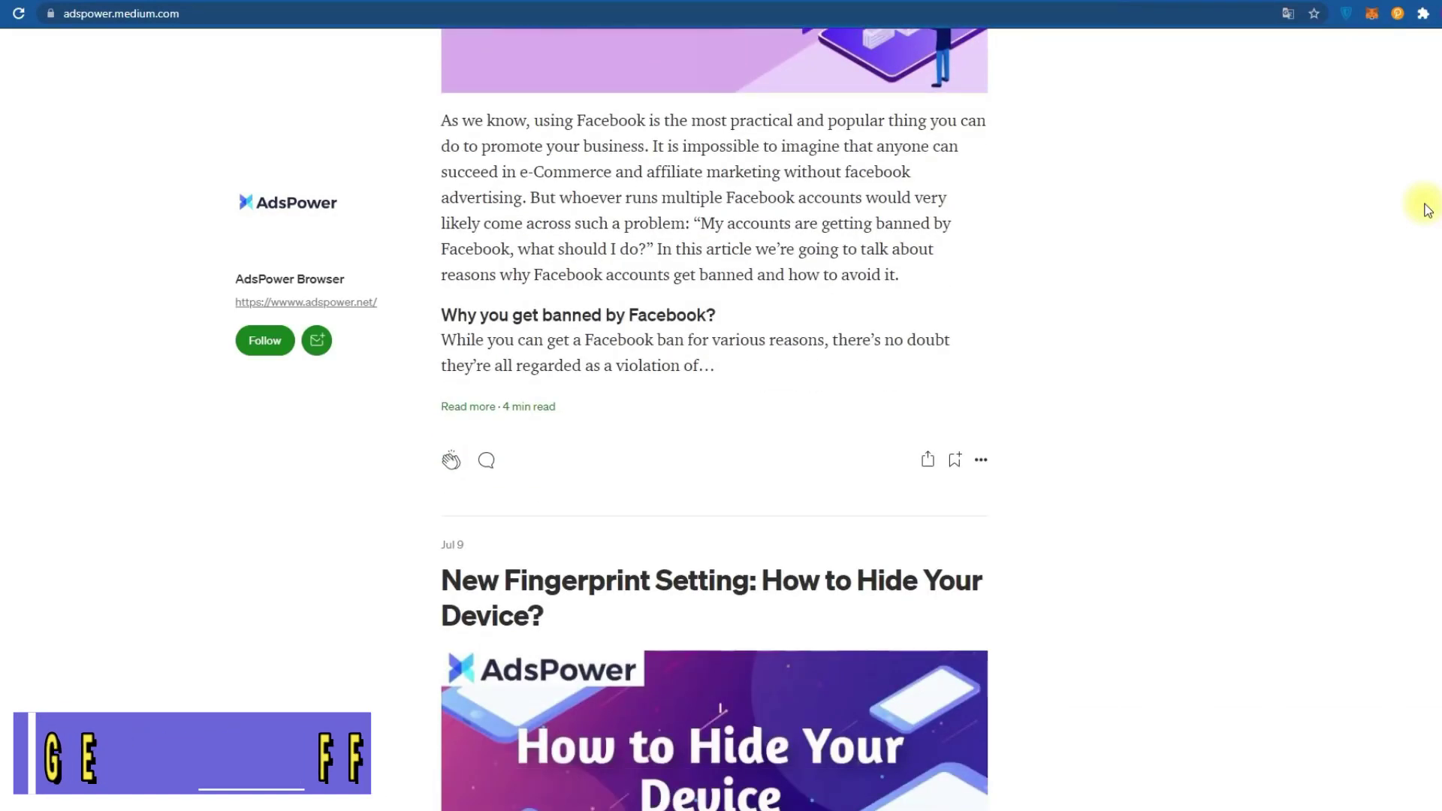
pyautogui.scroll(-9, 1427, 210)
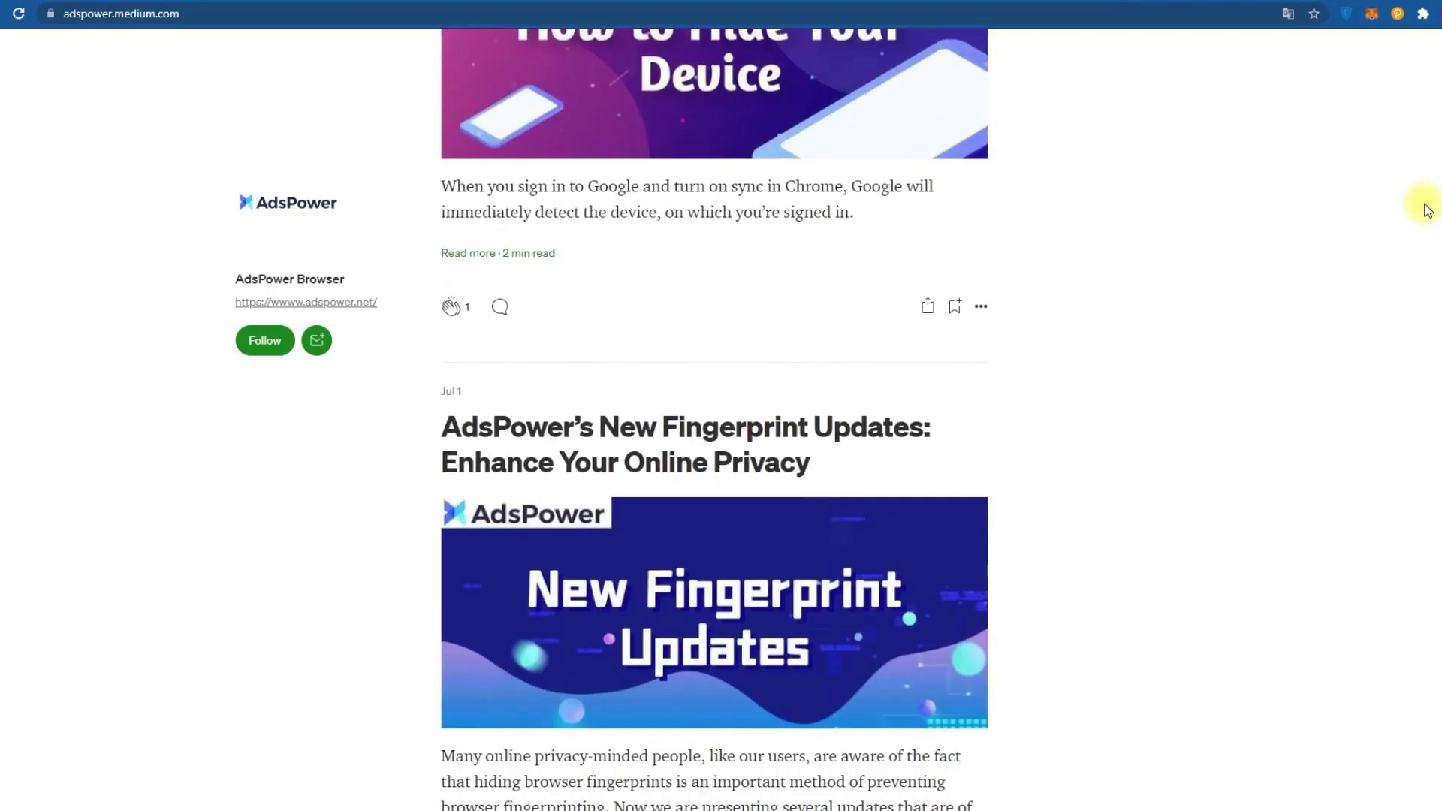
pyautogui.scroll(-4, 1426, 210)
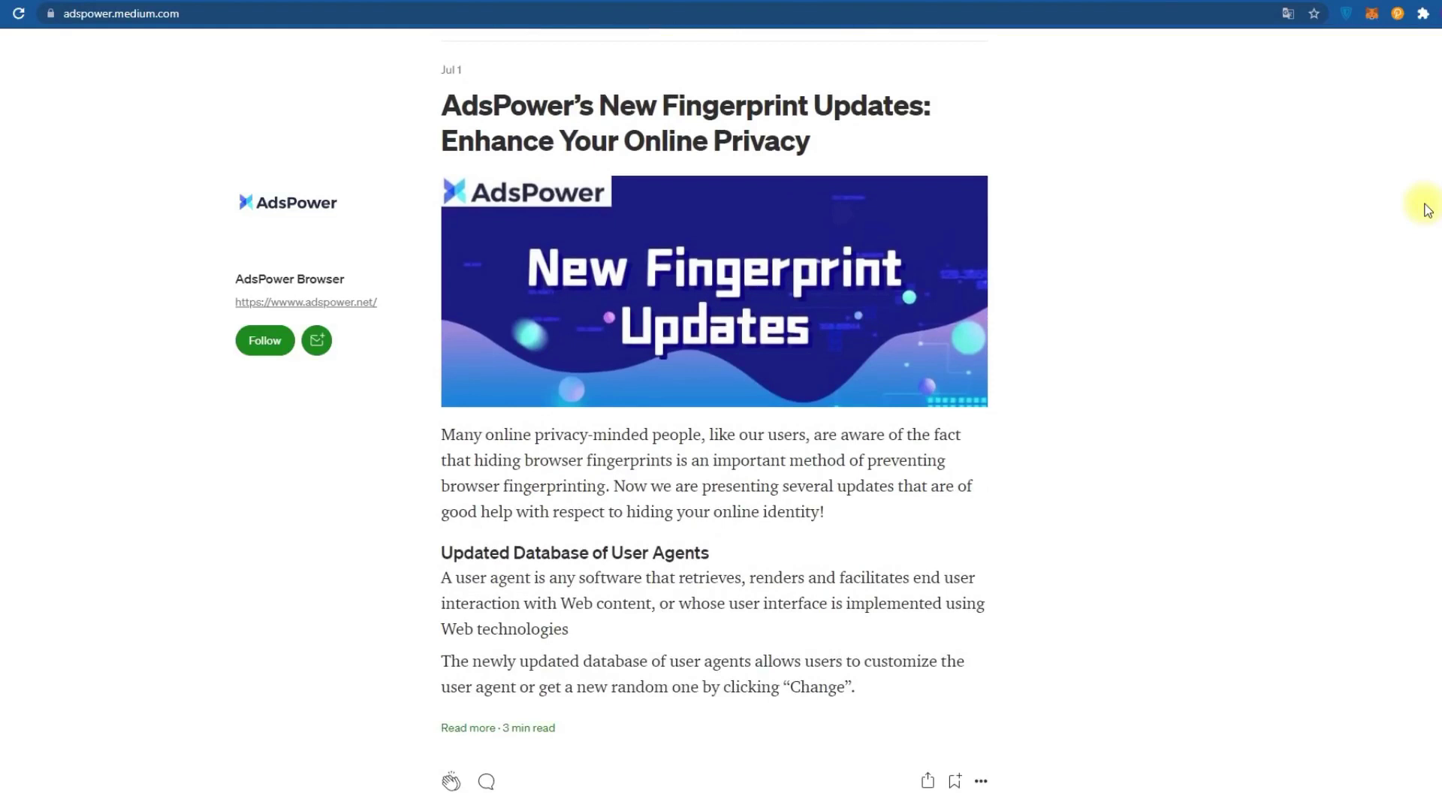
pyautogui.scroll(-11, 1427, 211)
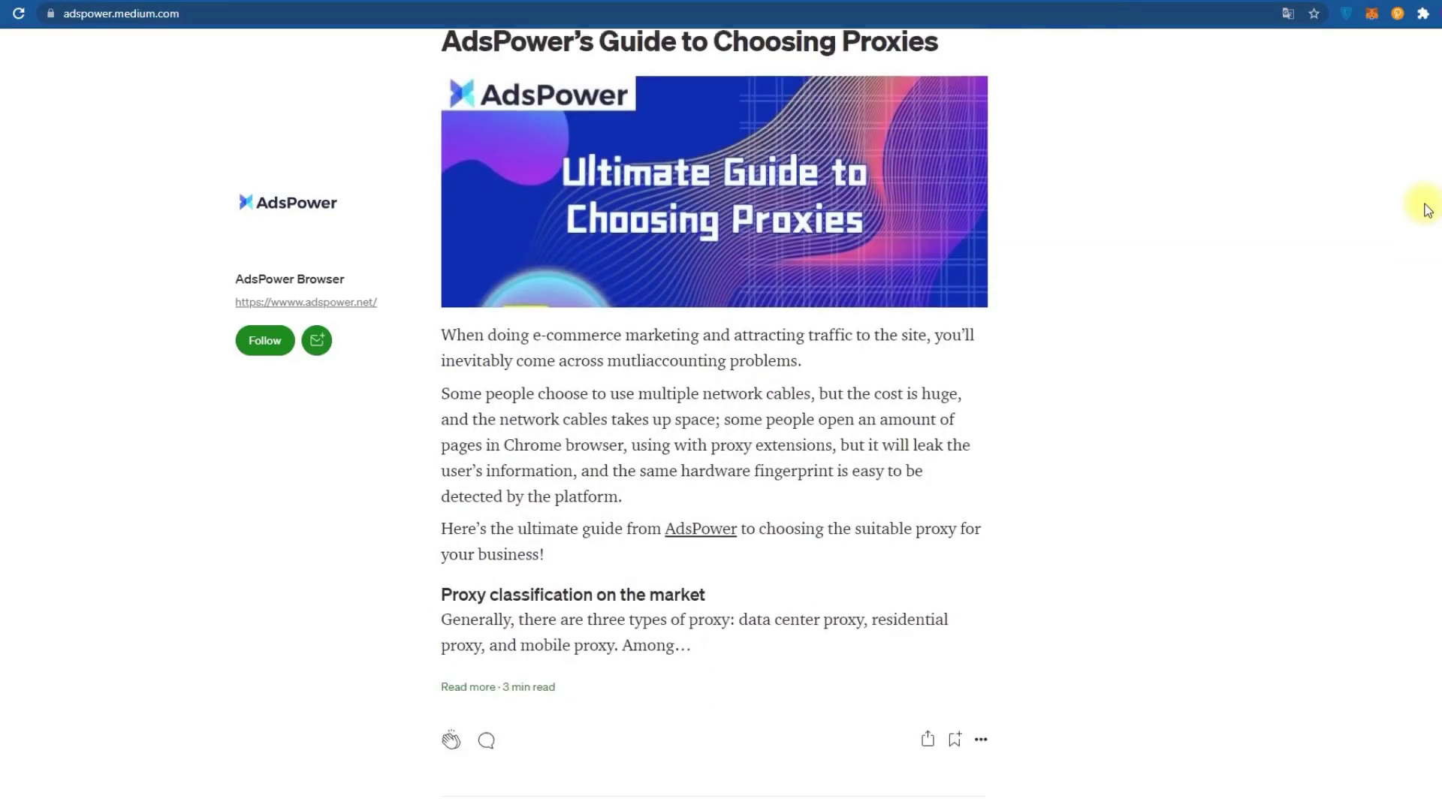
pyautogui.scroll(1, 1426, 210)
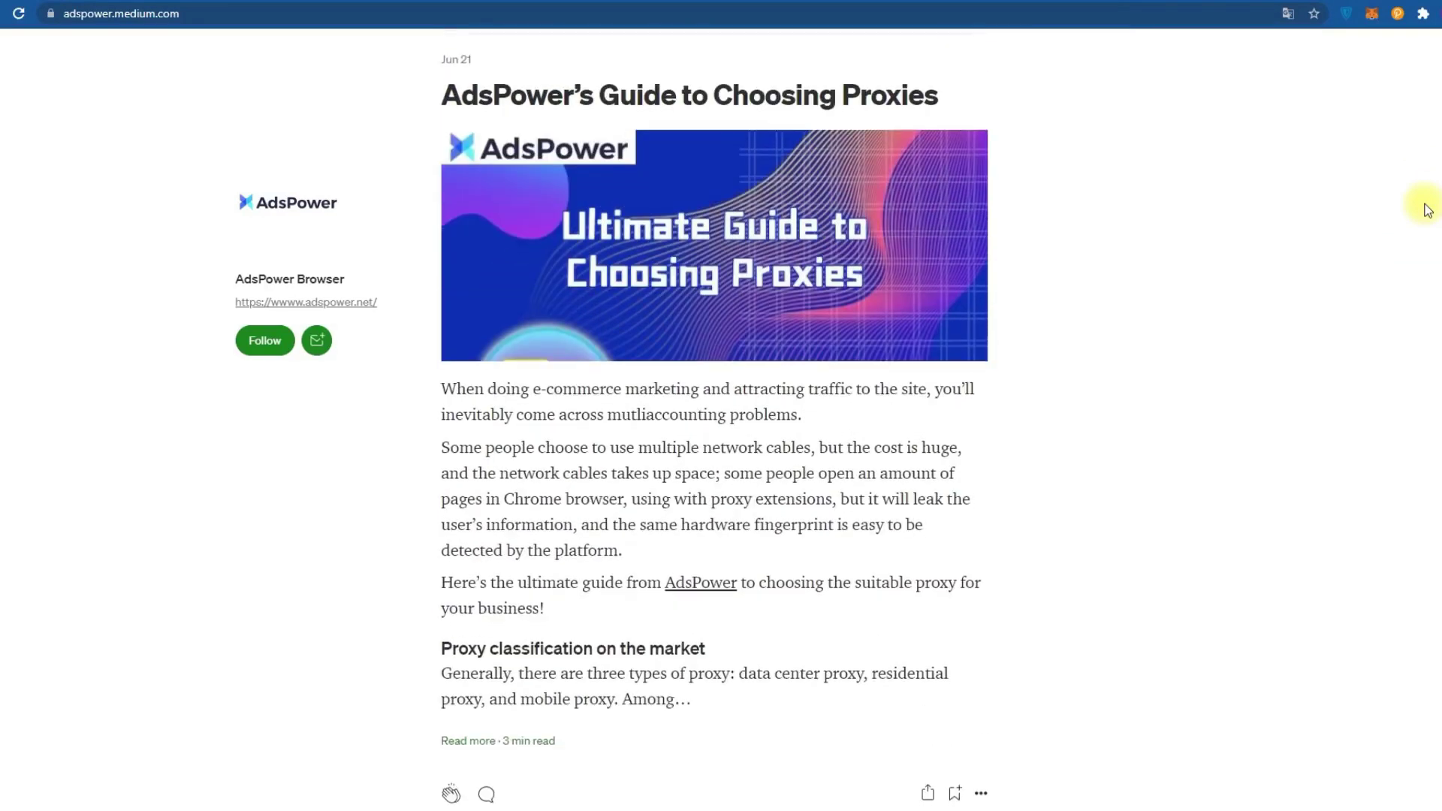
pyautogui.scroll(-10, 1427, 211)
pyautogui.scroll(-1, 1427, 210)
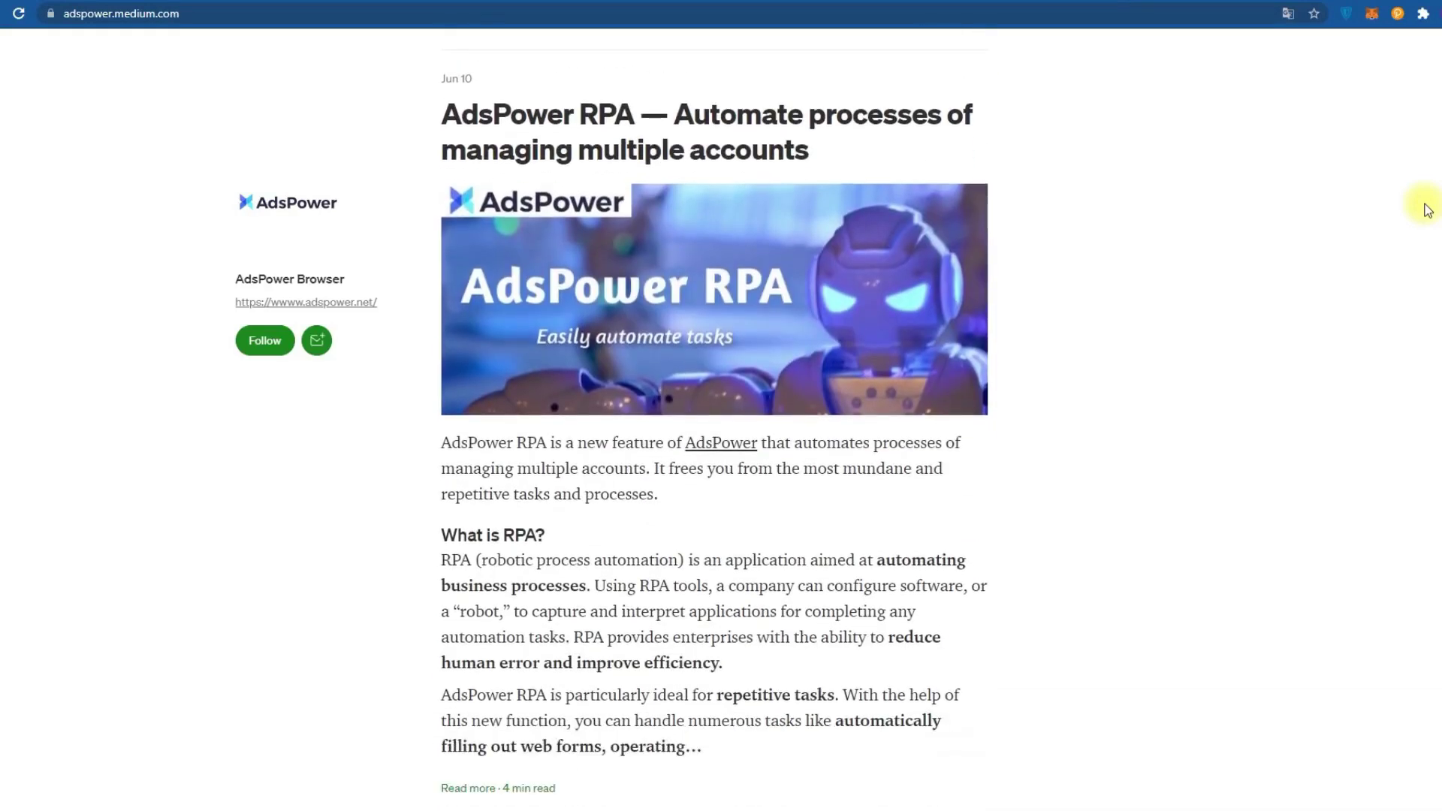